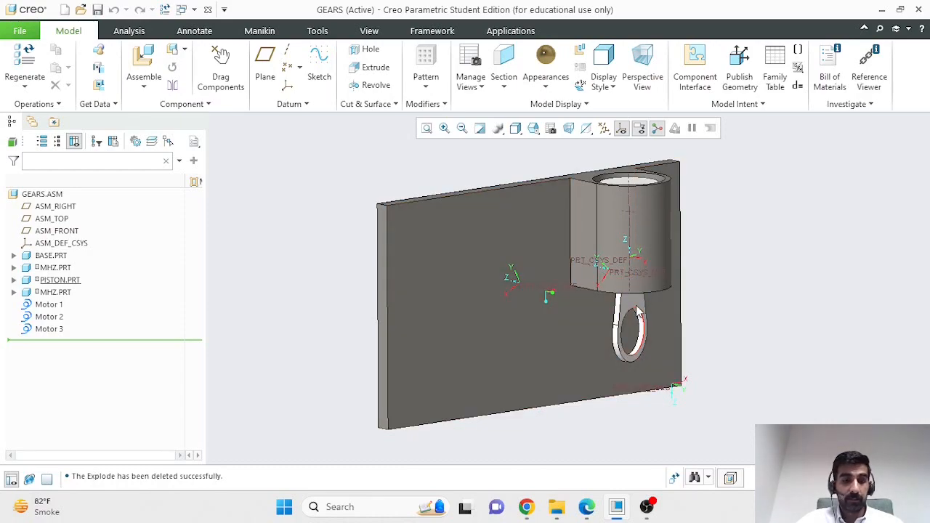
Step: Pull the piston down, pick the blue-grey gear, and orbit so both gears face forward
left_click_drag(634, 306, 626, 396, "ctrl+alt")
middle_click_drag(694, 320, 766, 339)
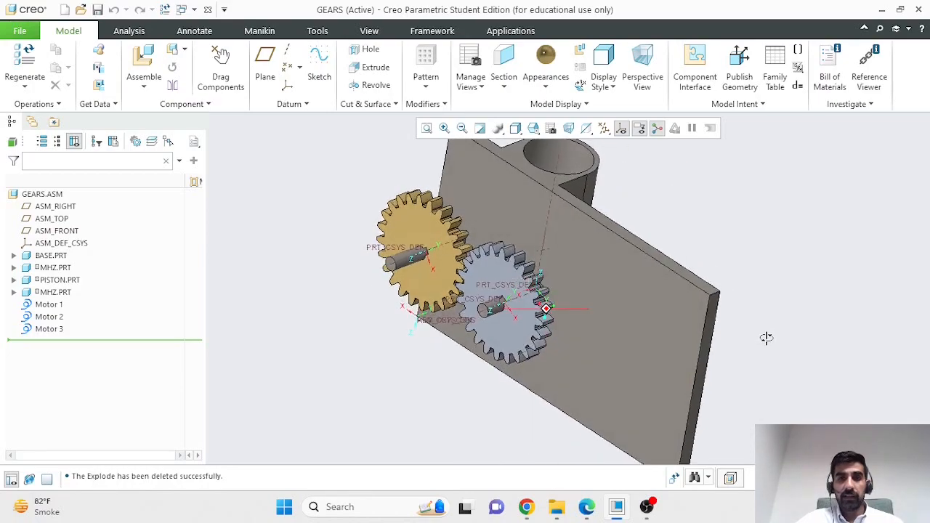
left_click(519, 273)
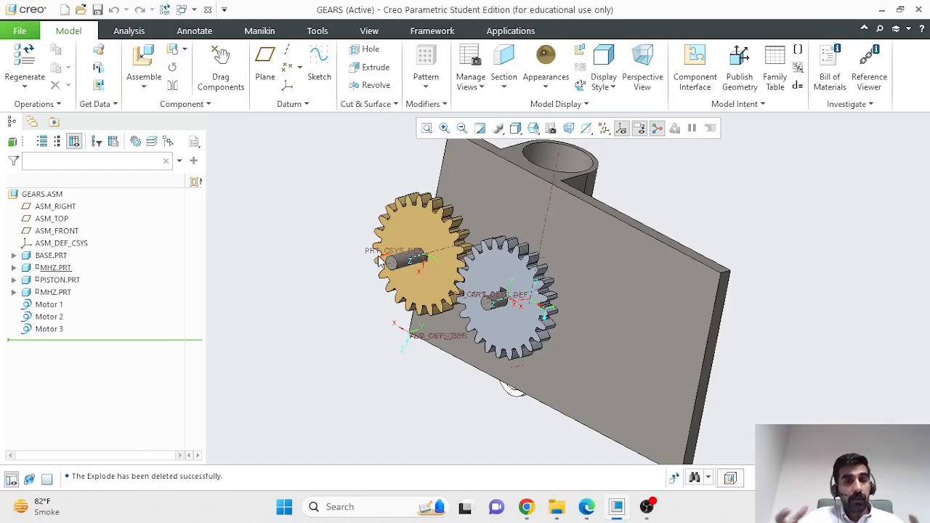
scroll(676, 322, "down", 2)
scroll(676, 322, "up", 2)
mouse_move(766, 355)
middle_mouse_down()
mouse_move(782, 328)
mouse_move(768, 352)
mouse_move(743, 326)
mouse_move(756, 347)
middle_mouse_up()
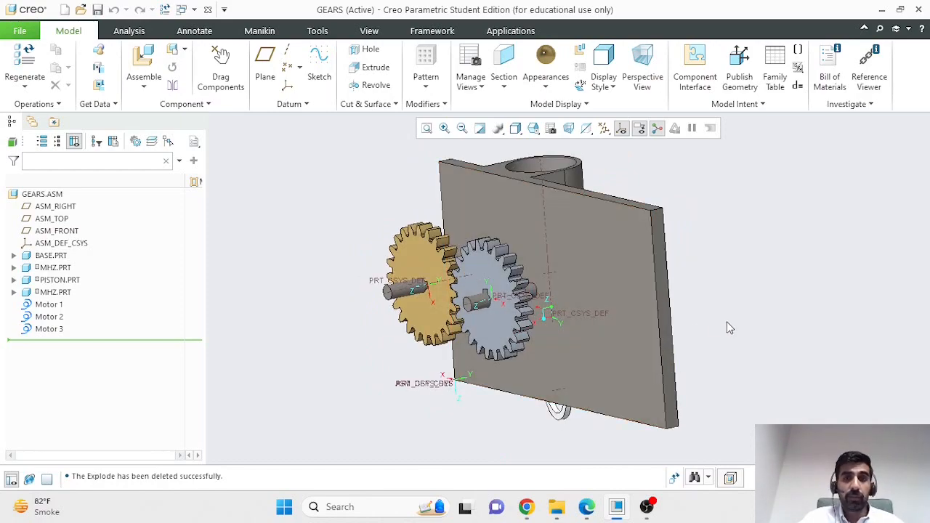
left_click(643, 302)
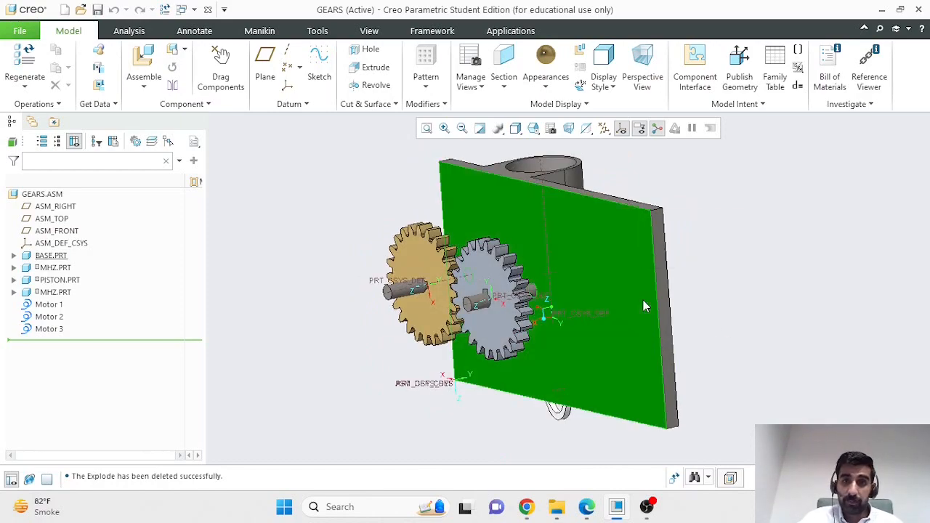
left_click(499, 271)
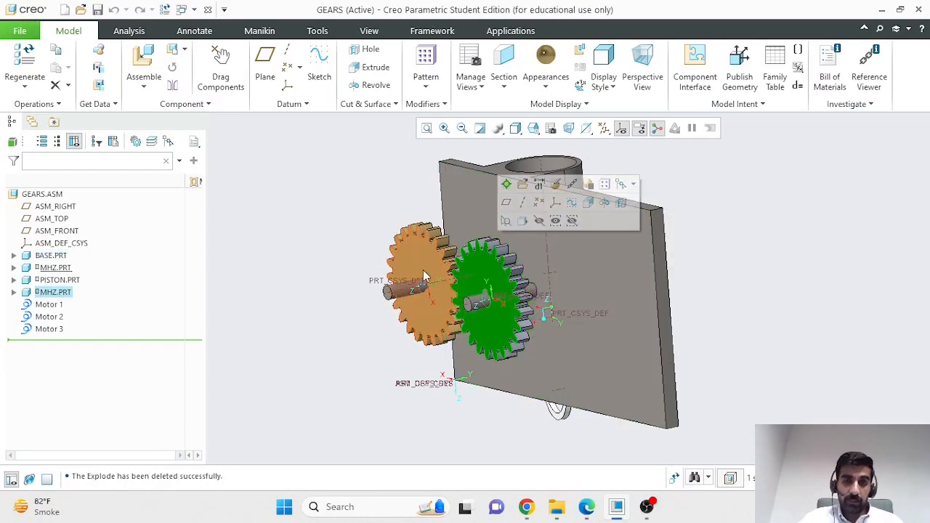
left_click(423, 271)
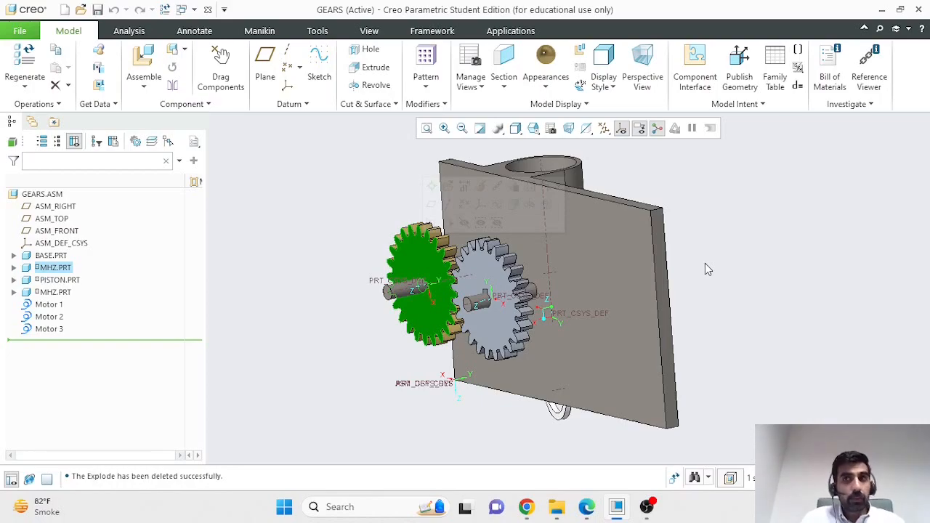
Step: Minimize the GEARS window to reveal the browser's exploded power-drill diagram
left_click(881, 9)
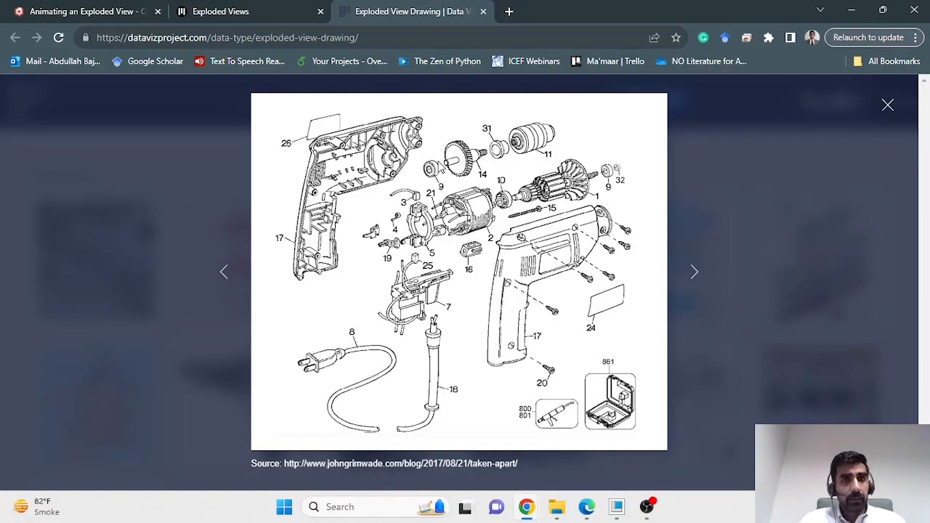
Step: Browse the Exploded Views handbook and Babylon.js forum pages, then minimize Chrome
left_click(271, 15)
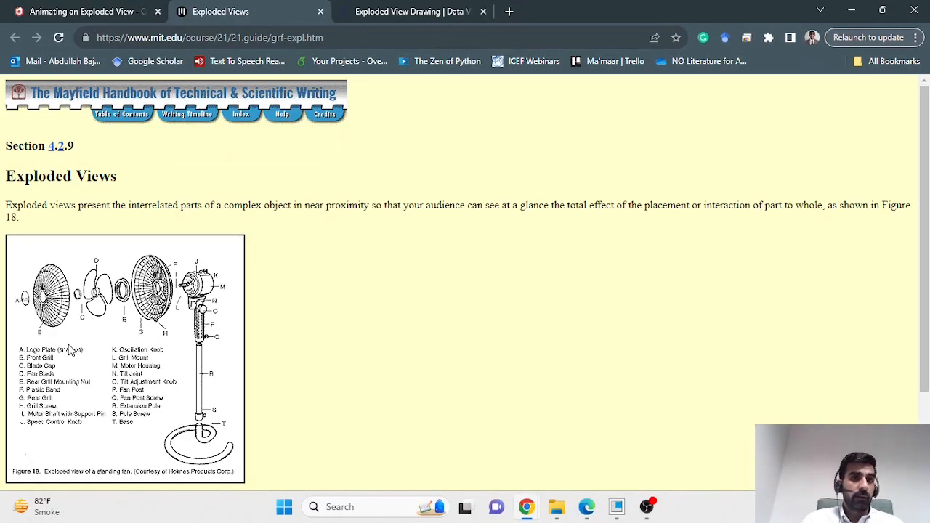
scroll(210, 317, "down", 1)
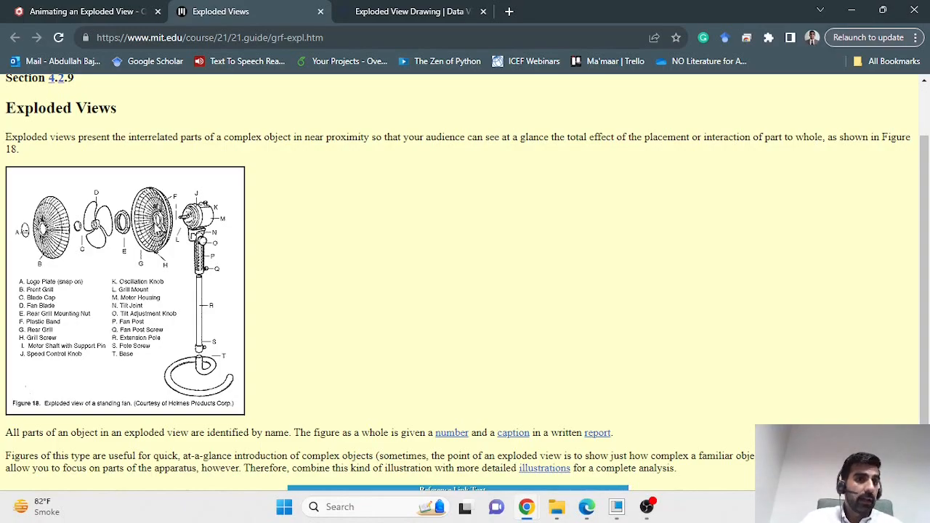
left_click(121, 15)
scroll(236, 207, "down", 2)
scroll(284, 253, "down", 3)
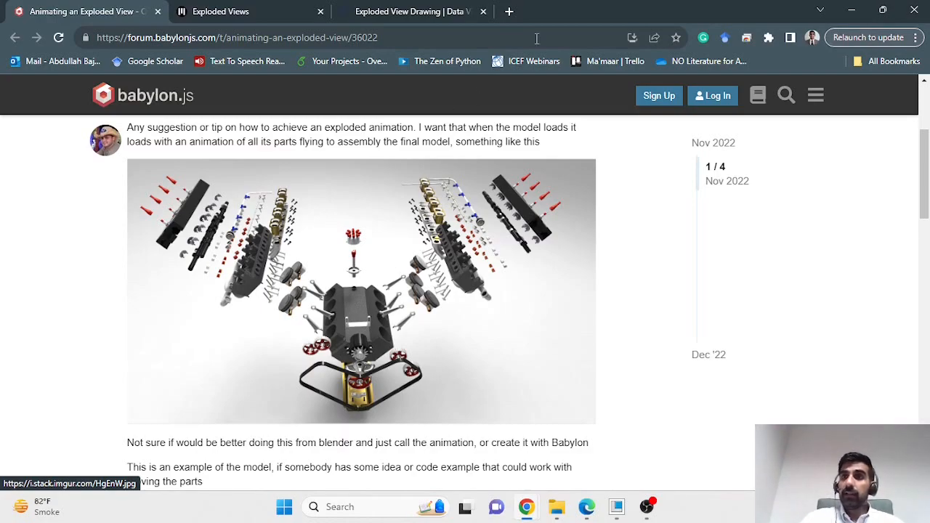
left_click(855, 12)
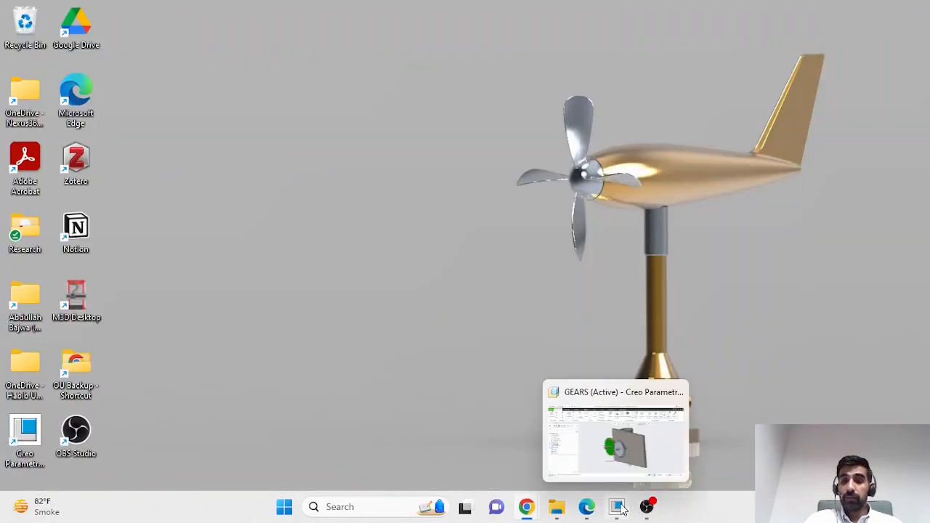
Step: Restore the GEARS window and open View Manager from the View tab, moved to the upper left
left_click(636, 453)
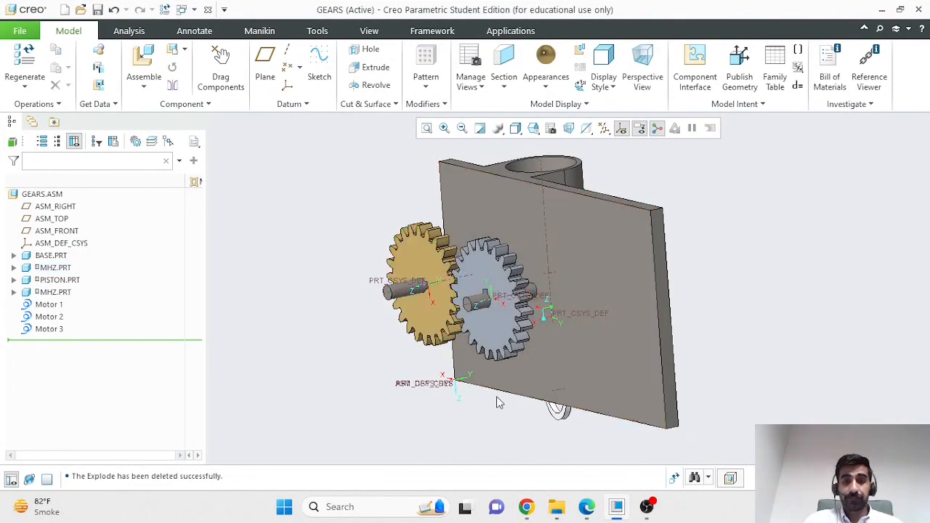
mouse_move(741, 370)
middle_mouse_down()
mouse_move(698, 361)
mouse_move(725, 356)
mouse_move(746, 372)
middle_mouse_up()
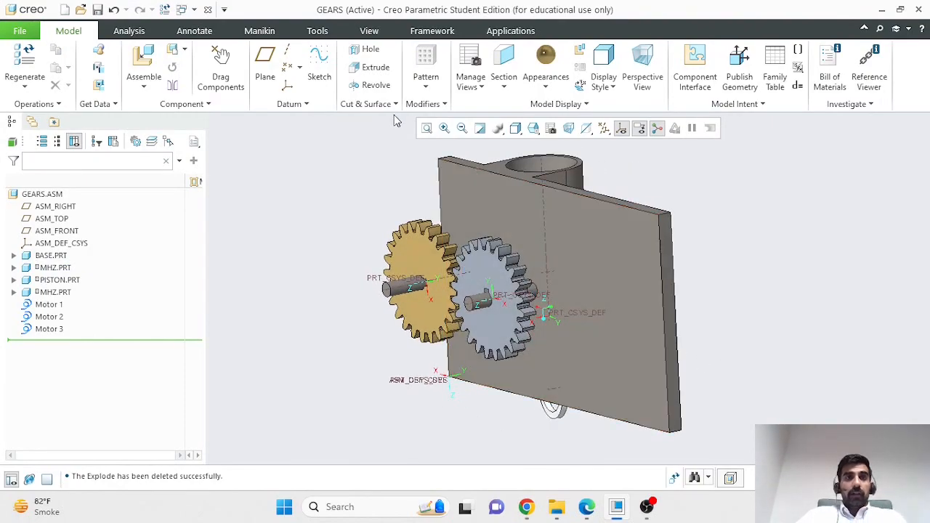
left_click(369, 31)
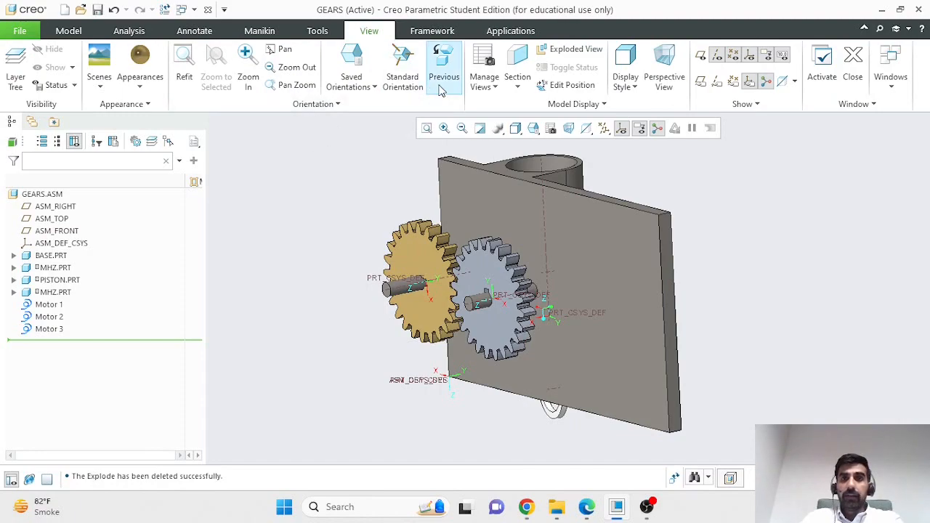
left_click(485, 61)
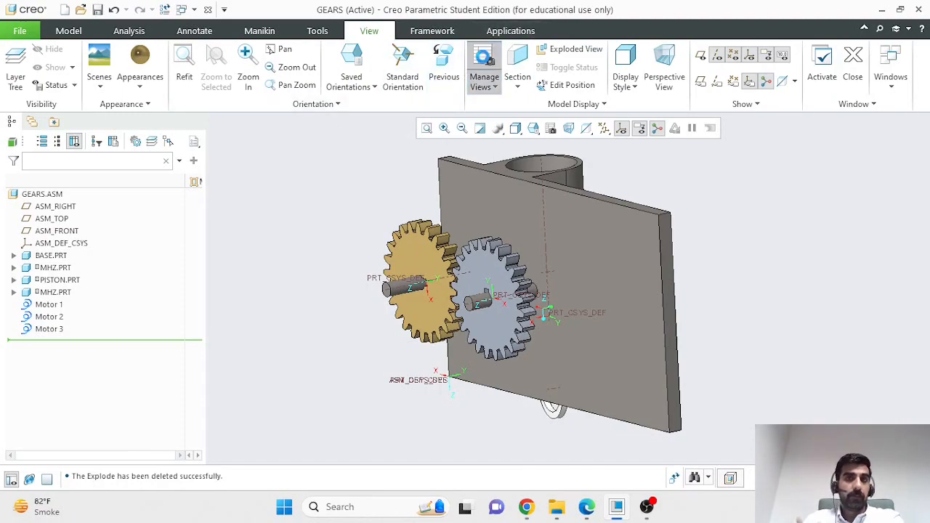
left_click_drag(737, 128, 138, 81)
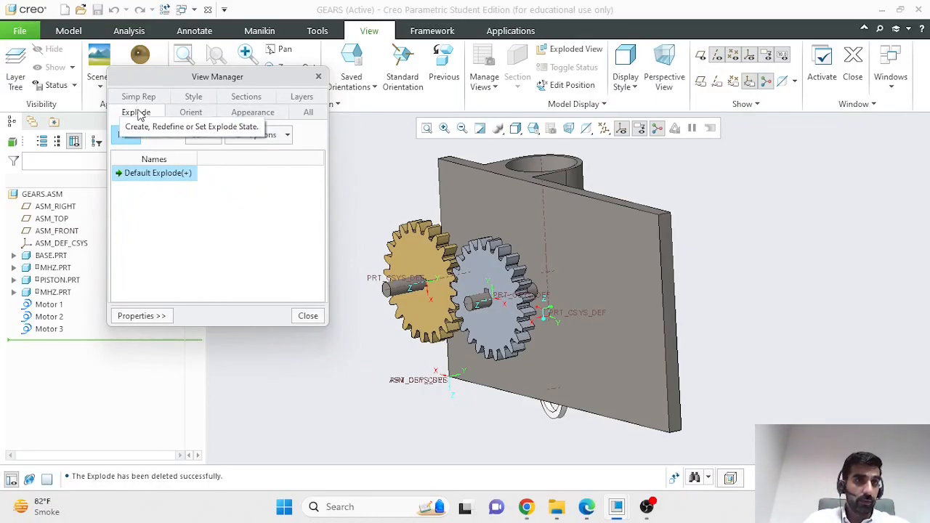
Step: Delete the saved orientation View0002 from the Orient list
left_click(189, 115)
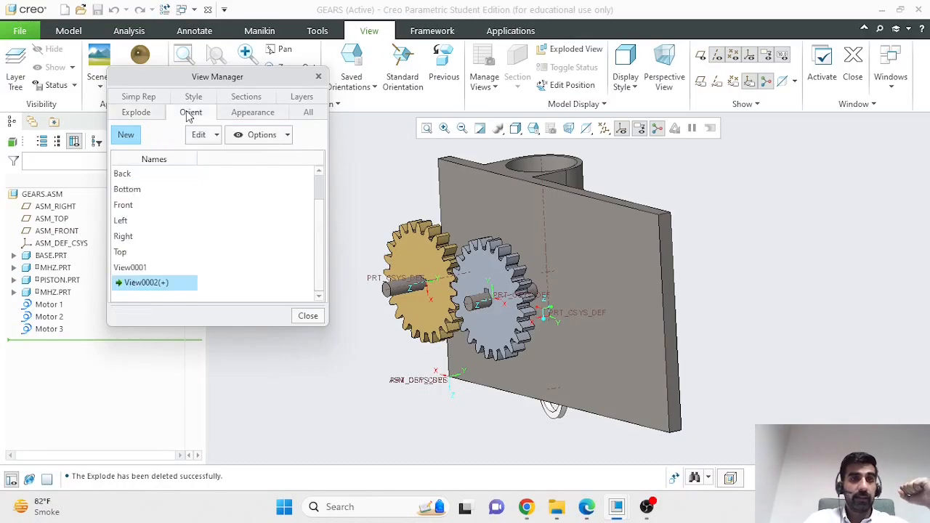
right_click(153, 285)
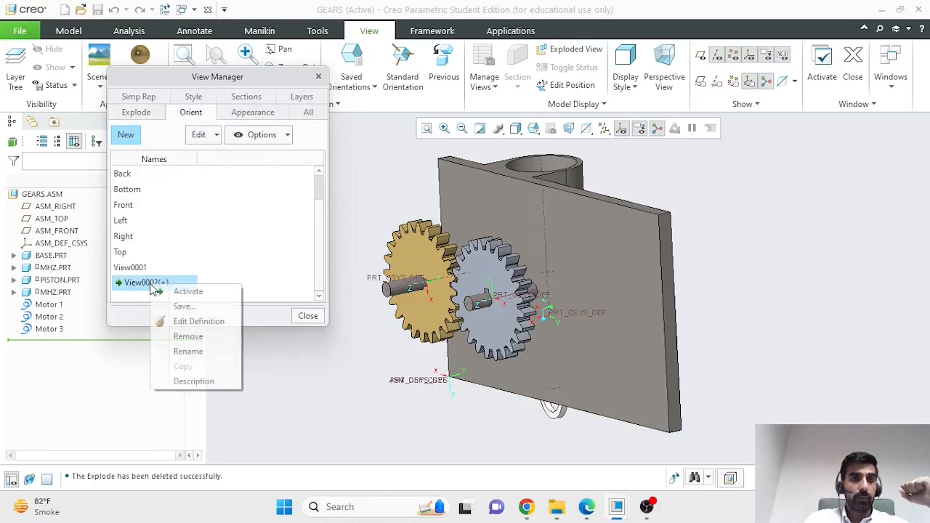
left_click(190, 337)
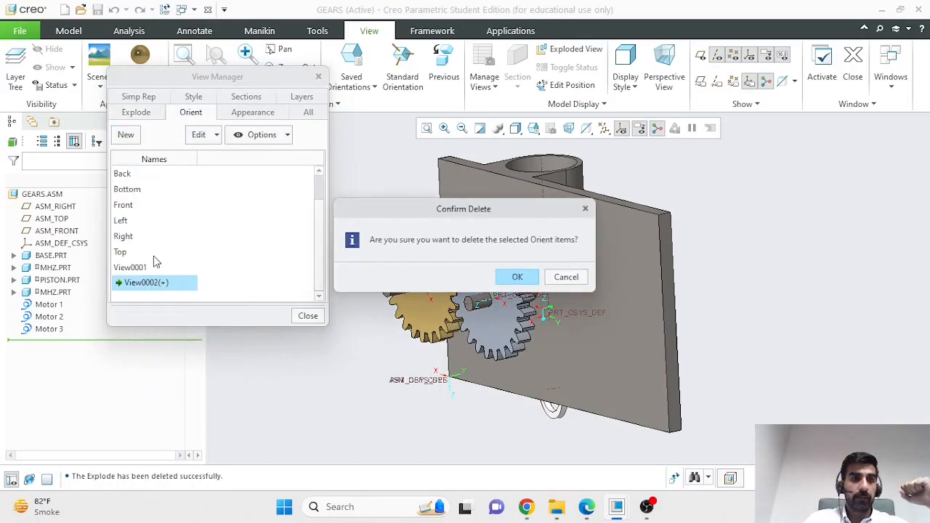
left_click(529, 276)
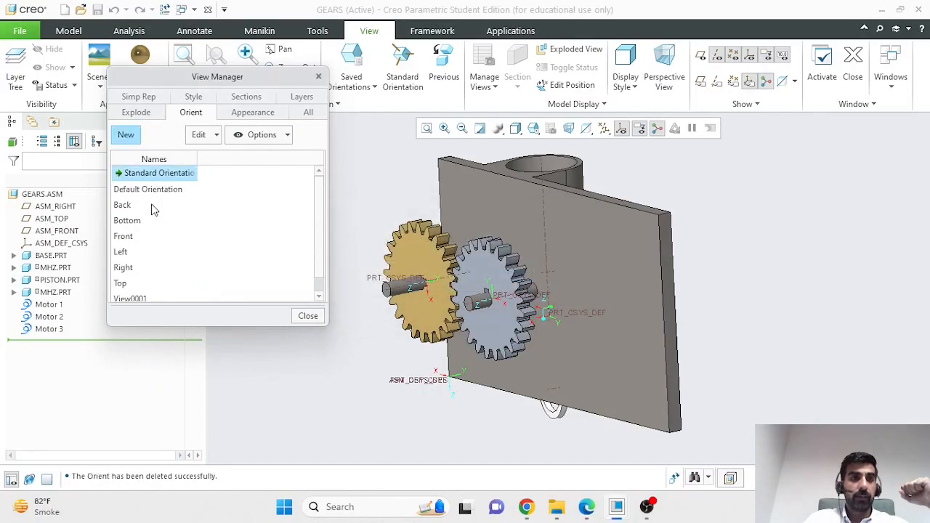
Step: Delete the saved orientation View0001, after leaving its name unchanged
left_click(143, 298)
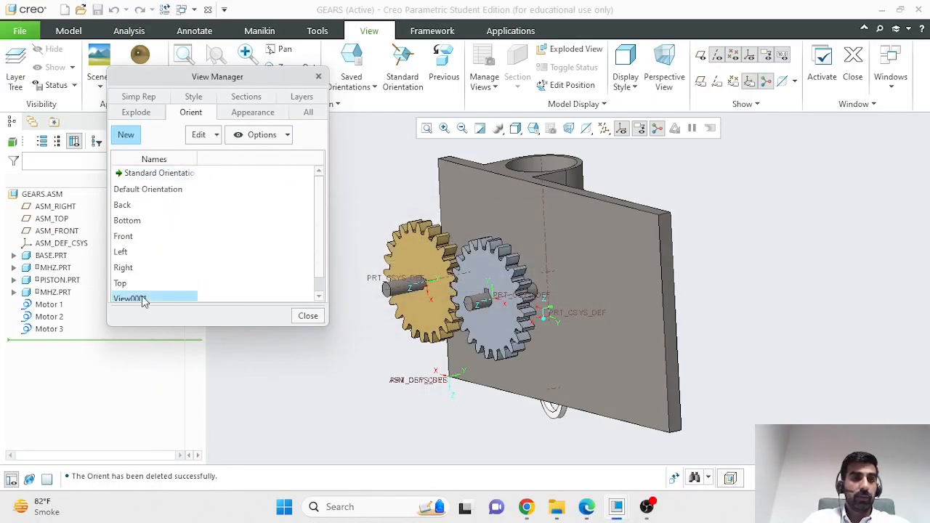
right_click(142, 296)
left_click(188, 364)
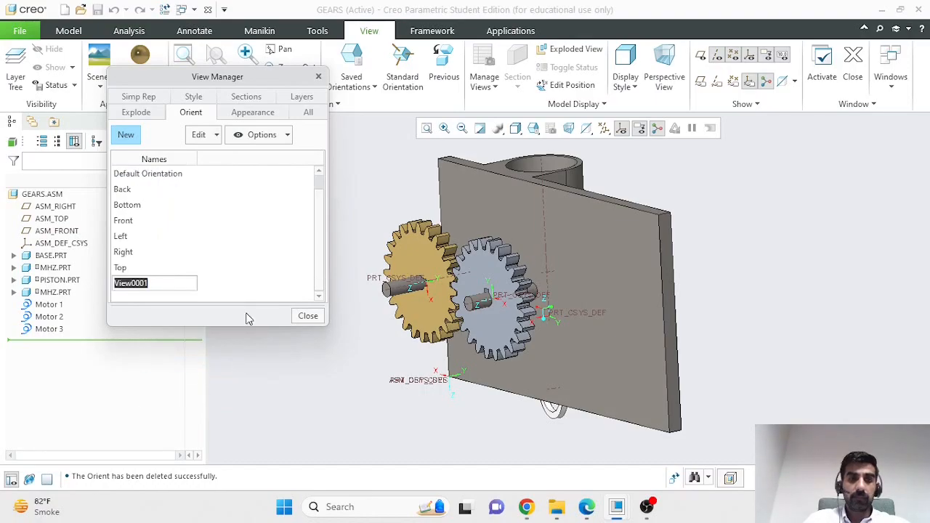
key("Return")
left_click(140, 282)
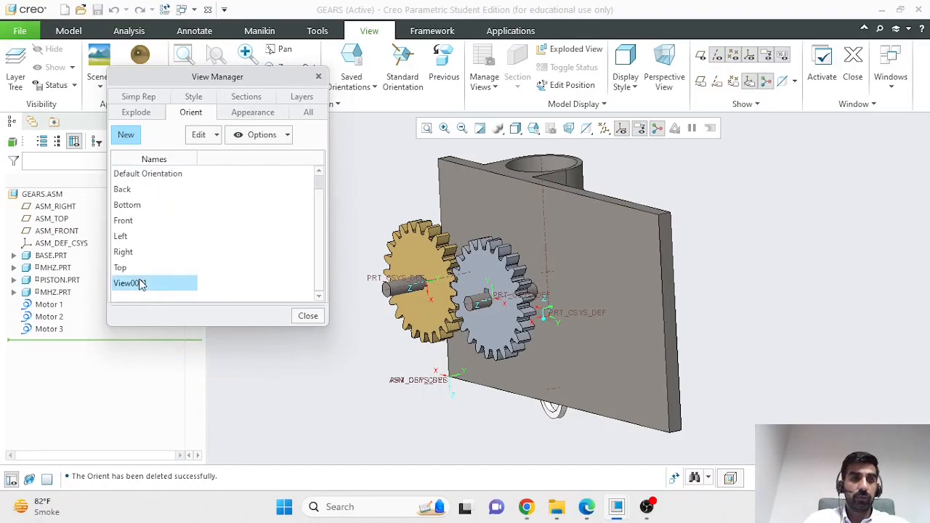
right_click(141, 282)
left_click(181, 333)
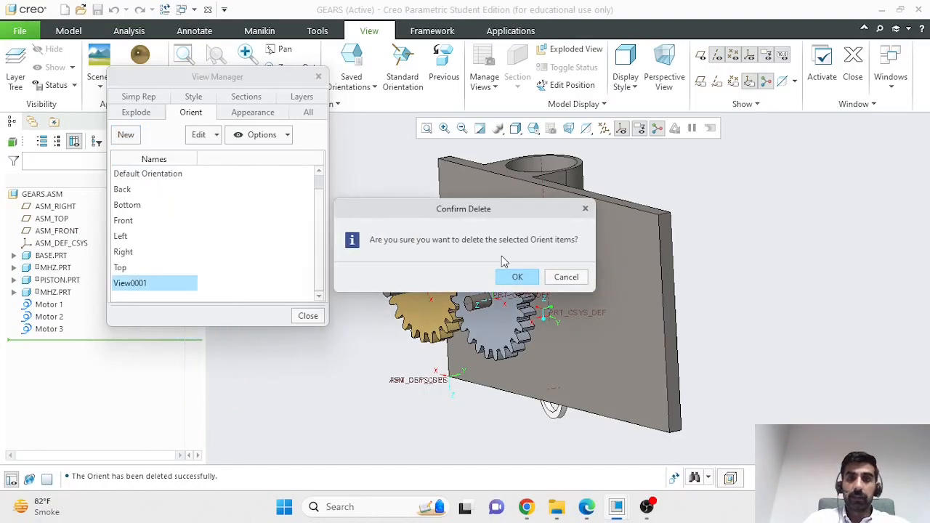
left_click(514, 278)
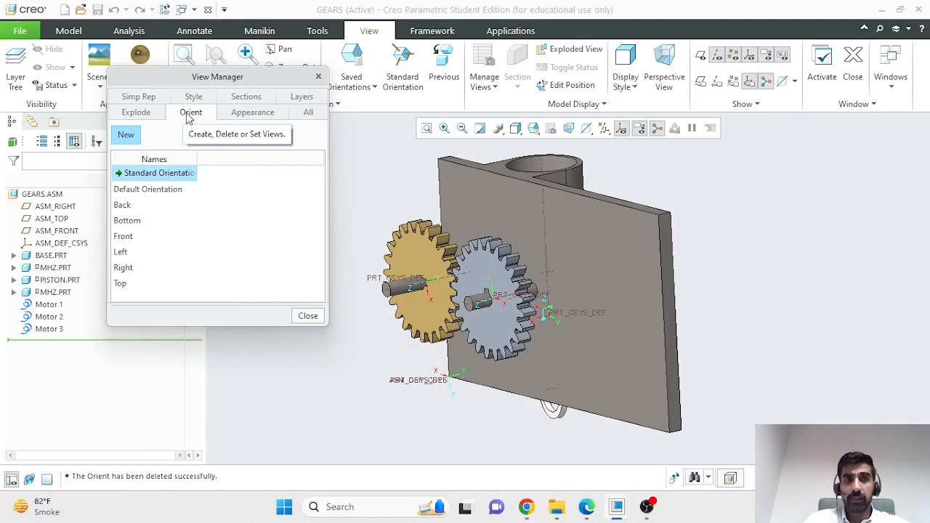
Step: Cycle through Default Orientation, Back, Bottom and Front views
double_click(166, 190)
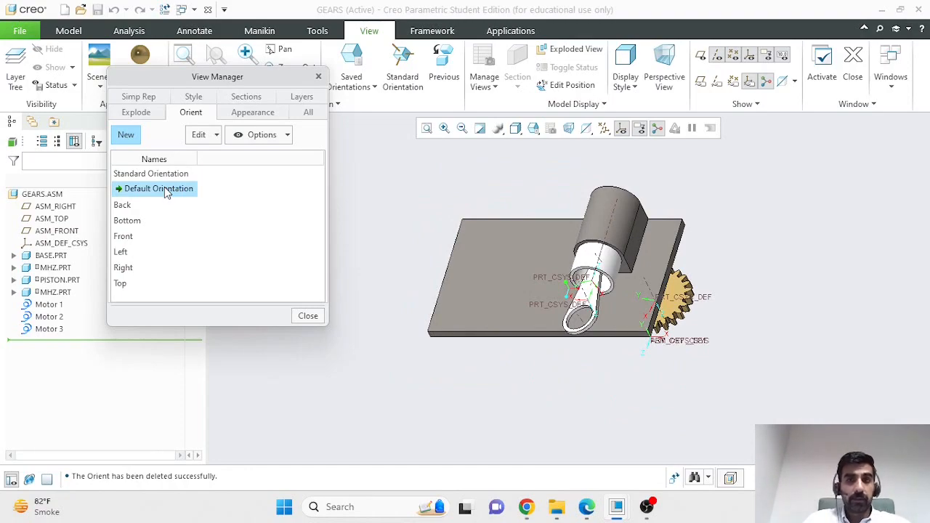
double_click(125, 205)
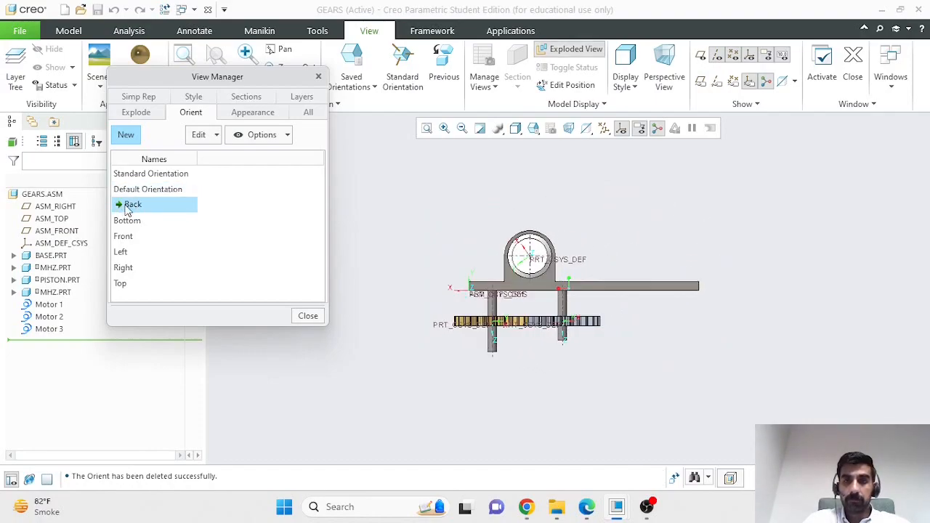
double_click(127, 220)
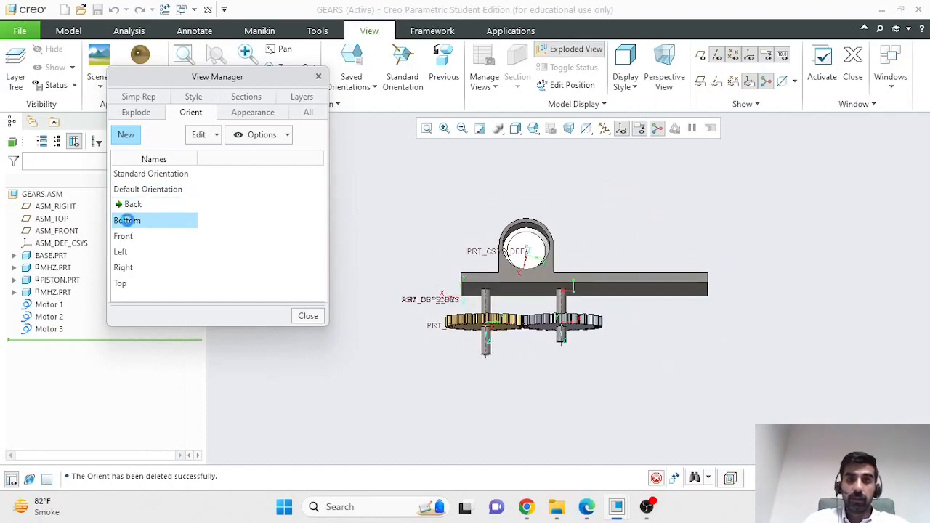
double_click(128, 236)
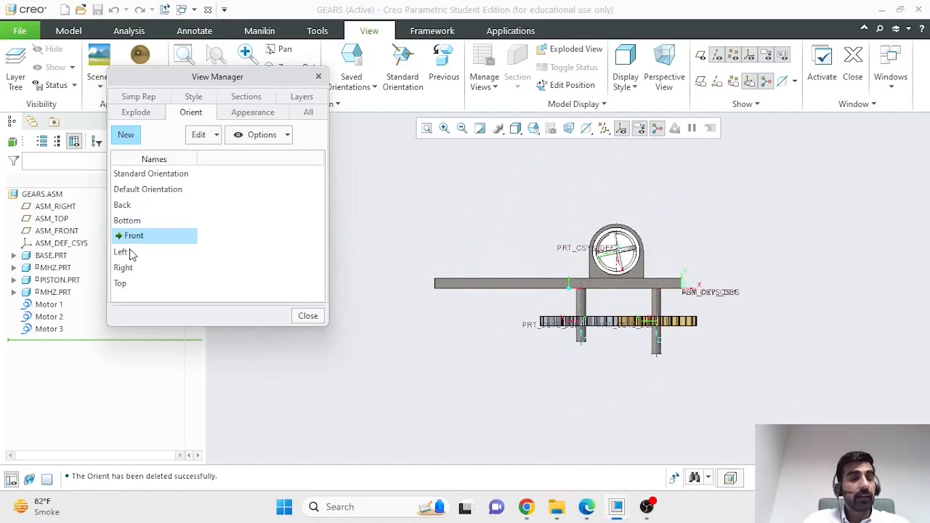
Step: Tilt and zoom so the gears fill the view, moving View Manager aside
middle_click_drag(714, 375, 716, 276)
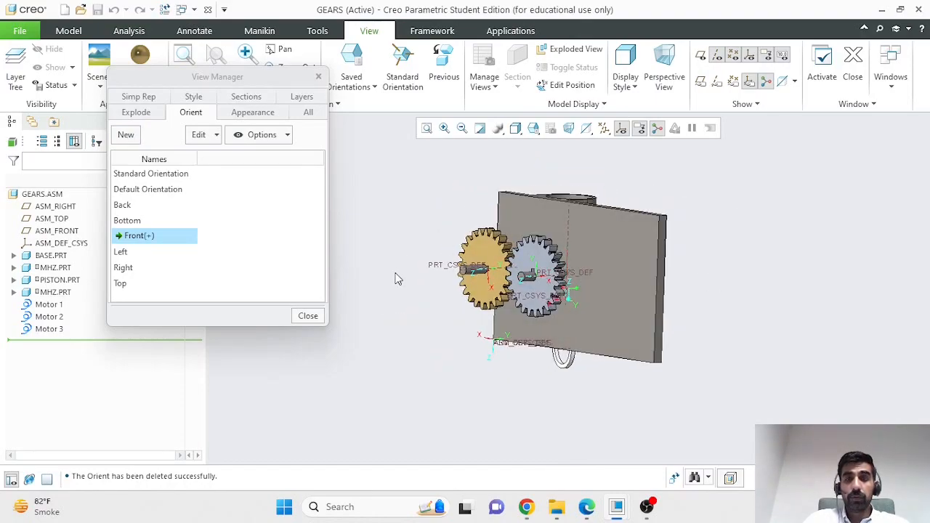
scroll(419, 274, "down", 2)
scroll(528, 161, "down", 1)
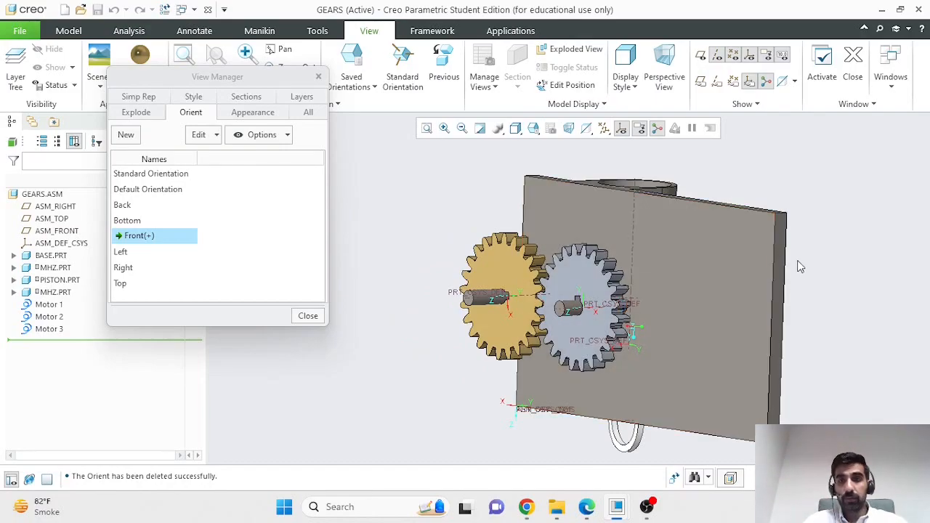
scroll(794, 262, "up", 2)
scroll(887, 303, "down", 2)
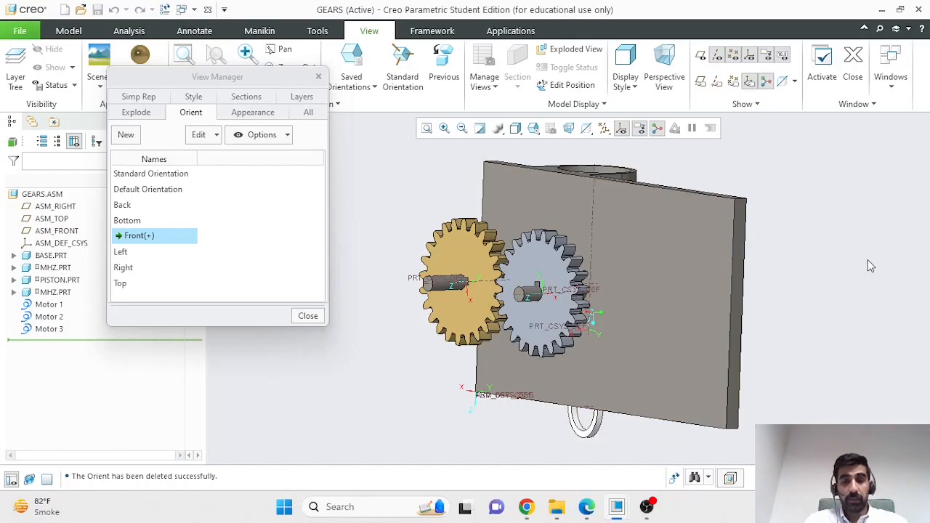
scroll(868, 259, "up", 1)
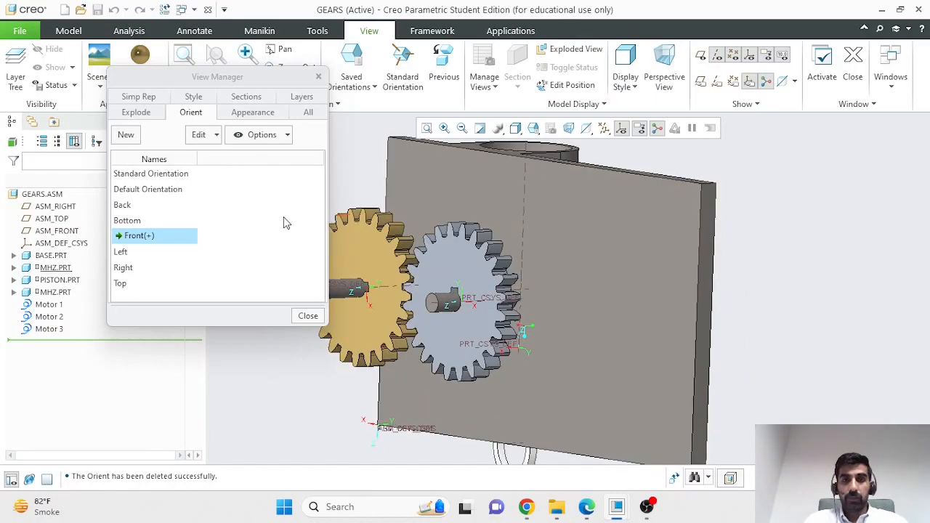
scroll(346, 203, "up", 3)
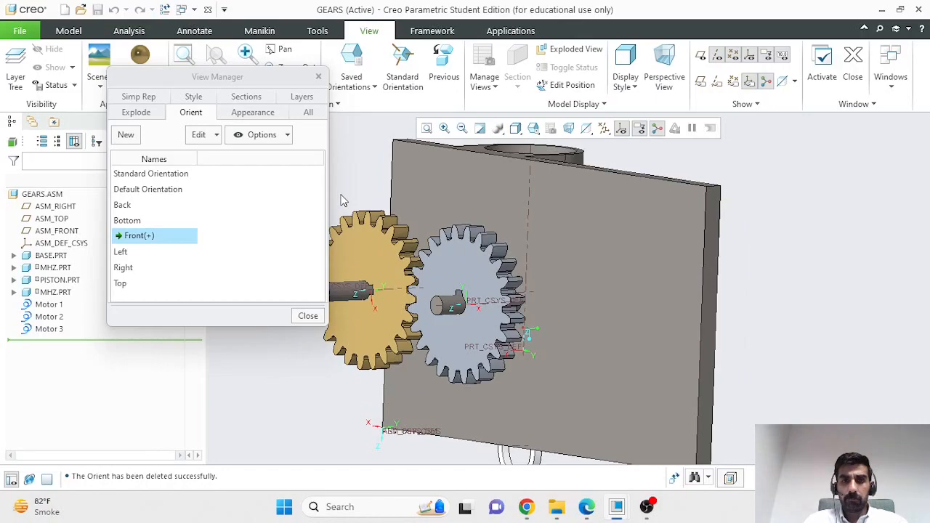
scroll(344, 203, "down", 1)
left_click_drag(243, 74, 164, 78)
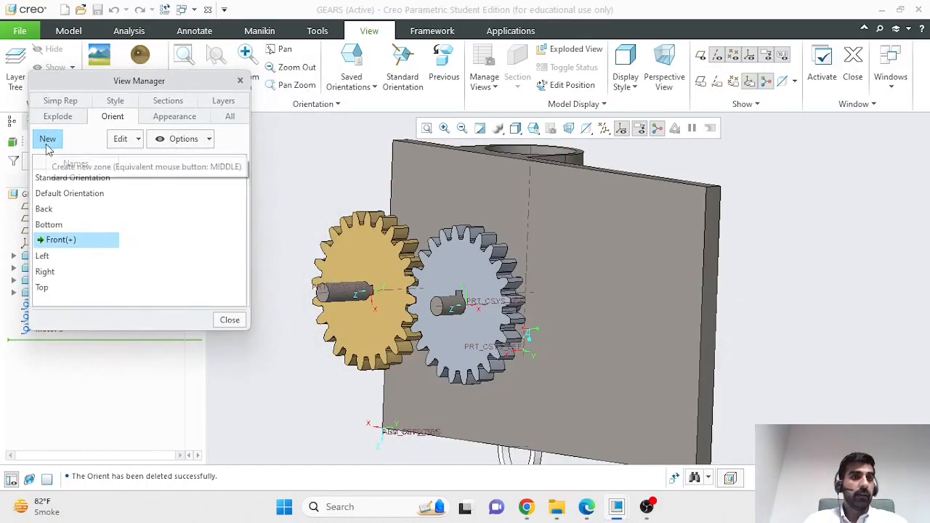
Step: Save the current gear close-up as the orientation Viewgears
left_click(48, 148)
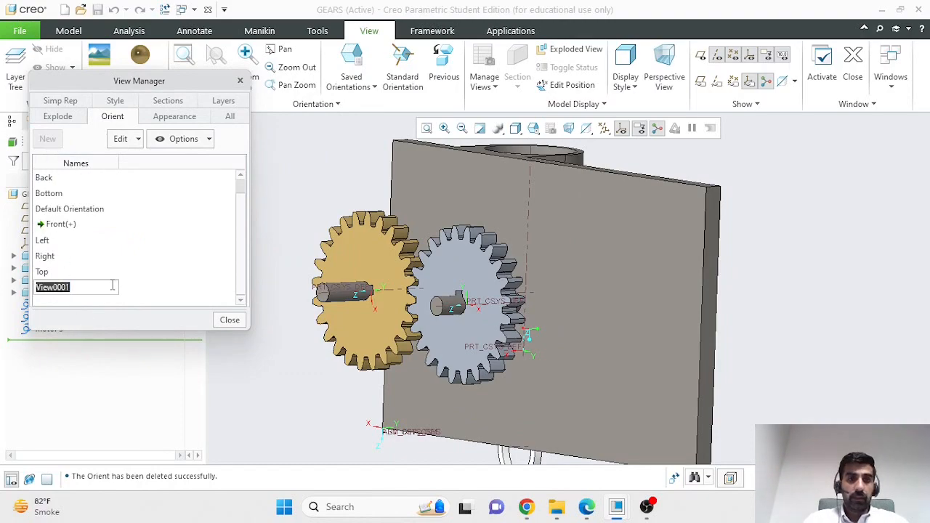
type("V")
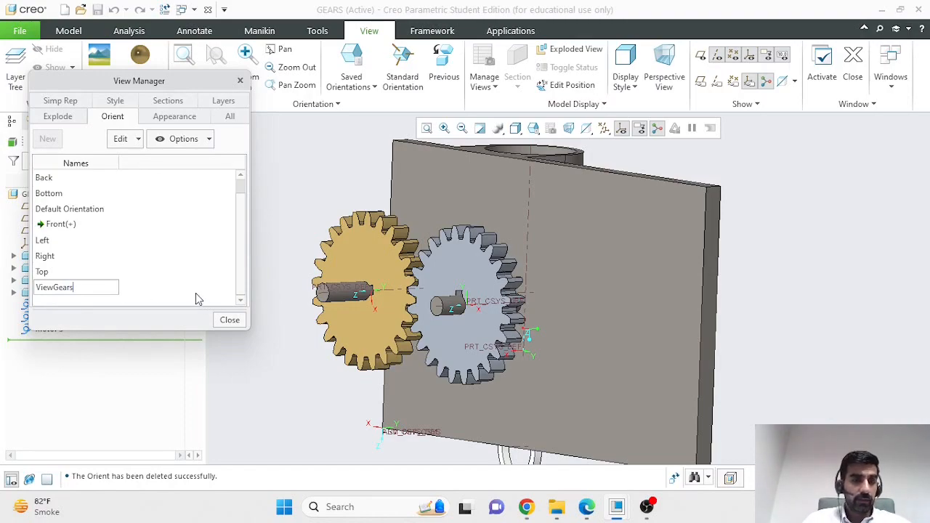
key("Return")
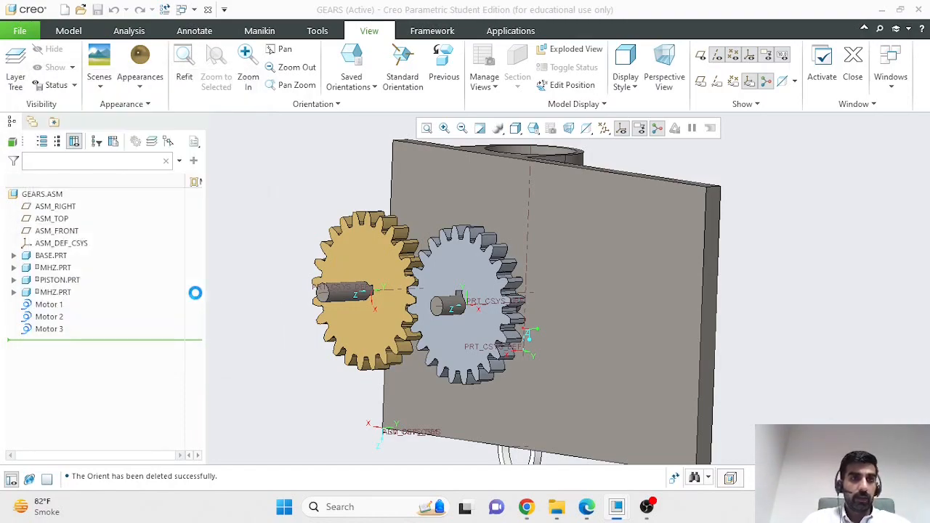
Step: Orbit to the back, add a saved view View0001, then restore Viewgears
scroll(436, 264, "up", 3)
middle_click_drag(603, 272, 504, 272)
middle_click(502, 272)
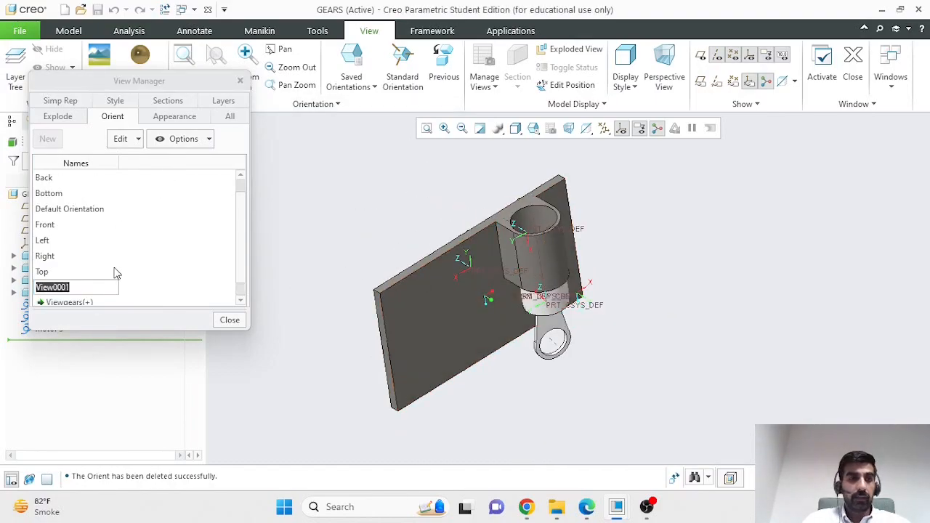
scroll(211, 270, "down", 1)
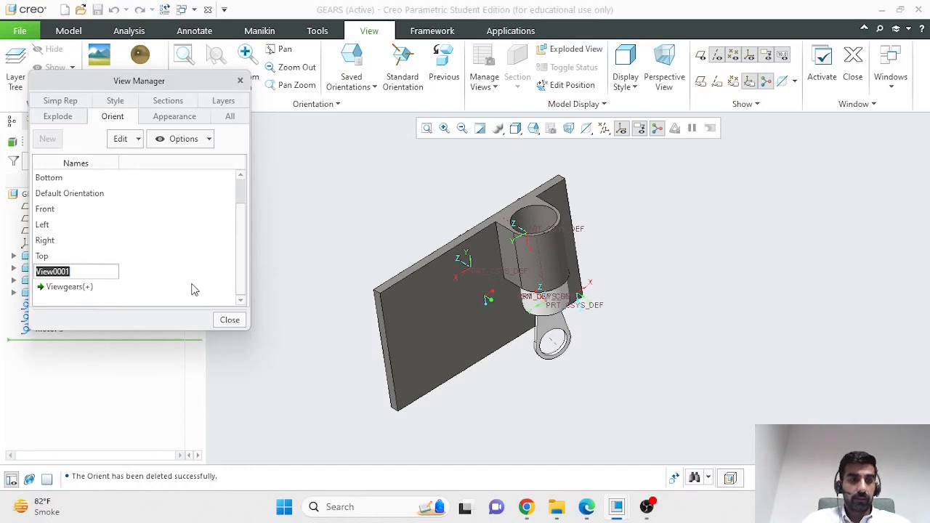
left_click(285, 273)
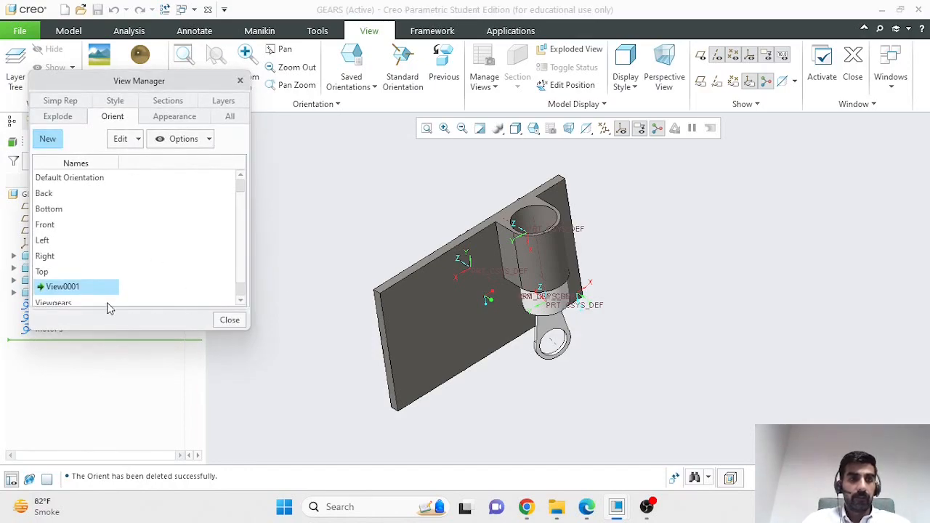
double_click(68, 290)
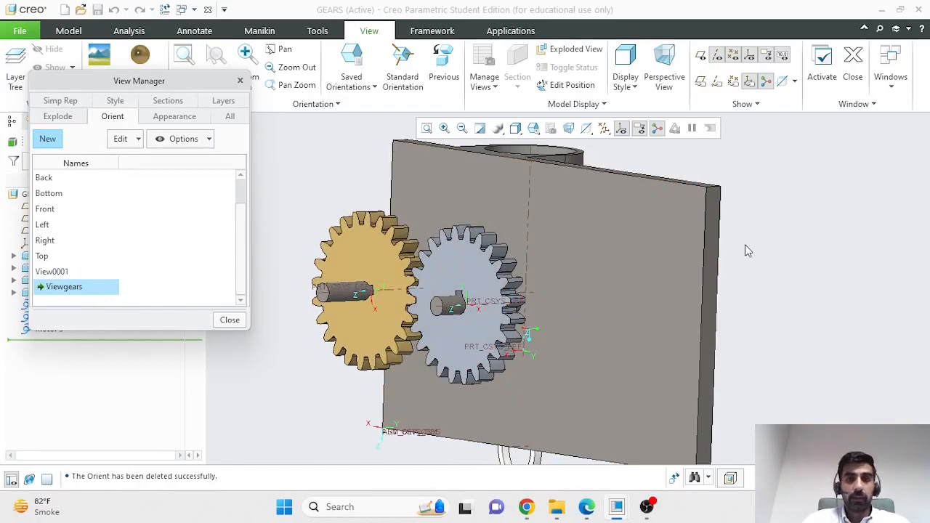
Step: Orbit and zoom the model to show the piston and its cylinder
middle_click_drag(783, 254, 638, 281)
scroll(643, 244, "up", 4)
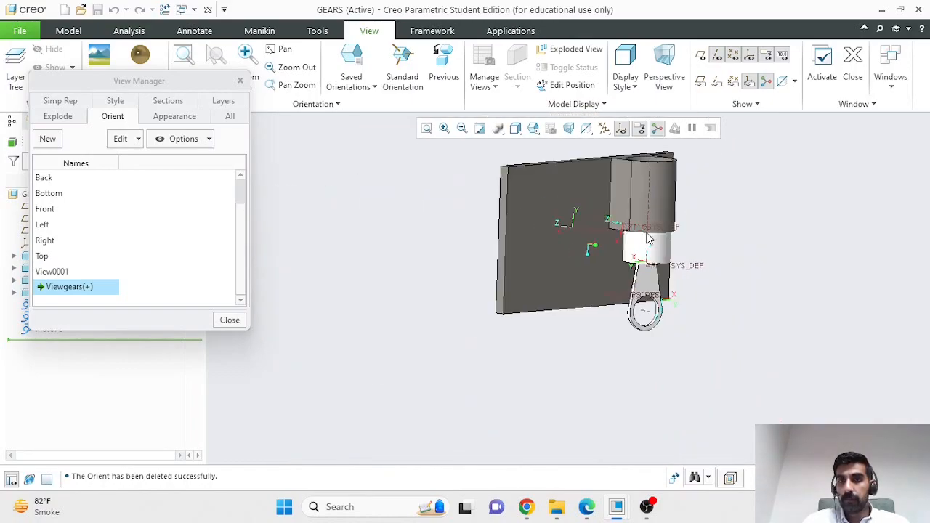
scroll(660, 150, "down", 2)
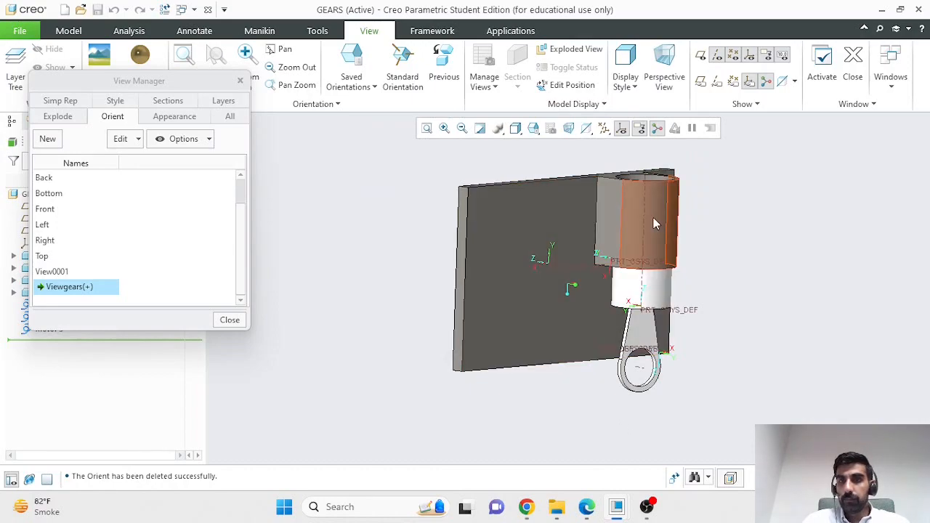
scroll(658, 188, "down", 1)
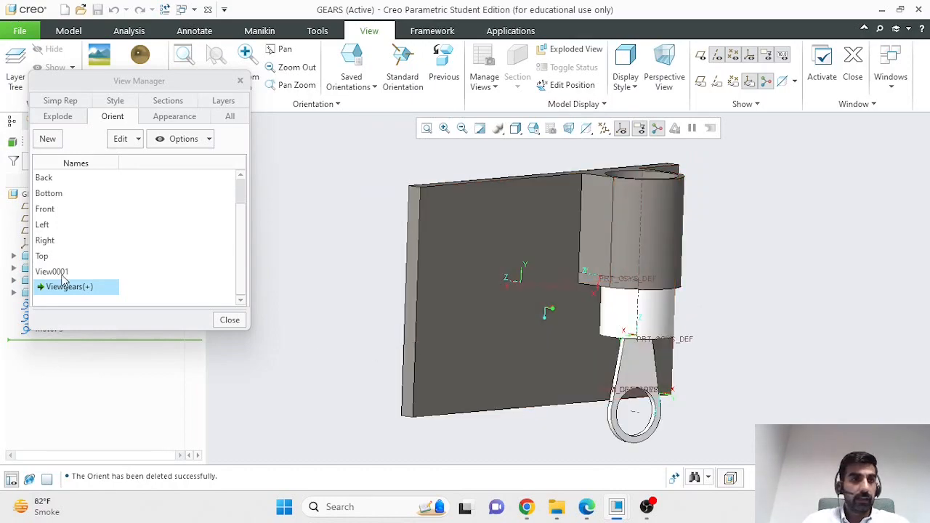
Step: Save this view as the orientation Viewpiston
left_click(47, 138)
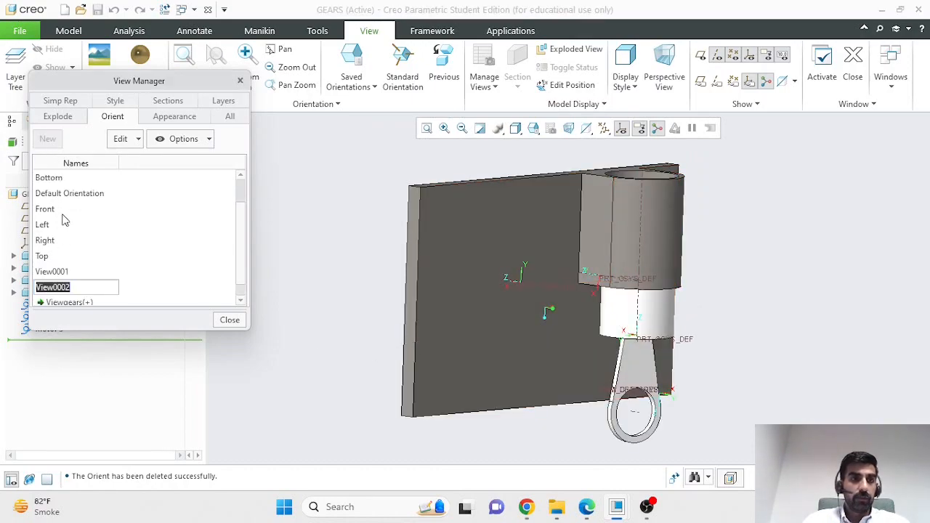
type("V")
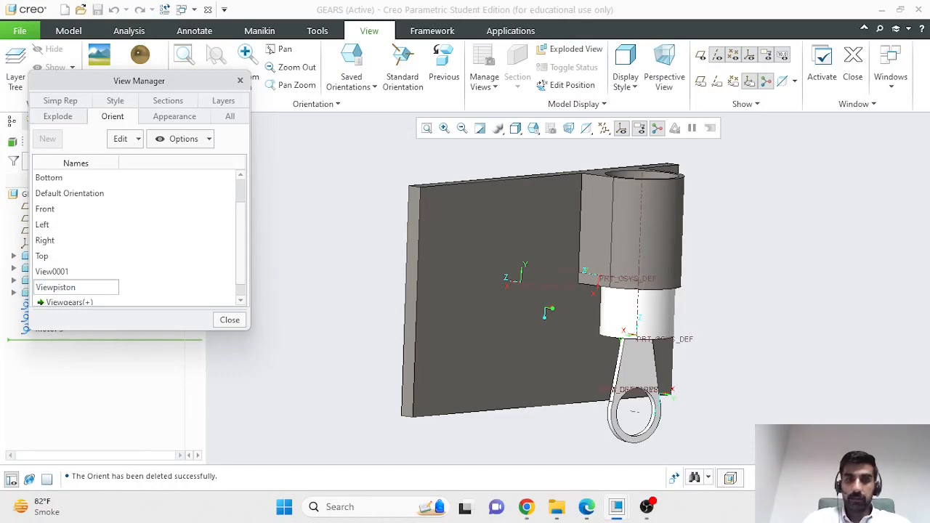
key("Return")
right_click(76, 291)
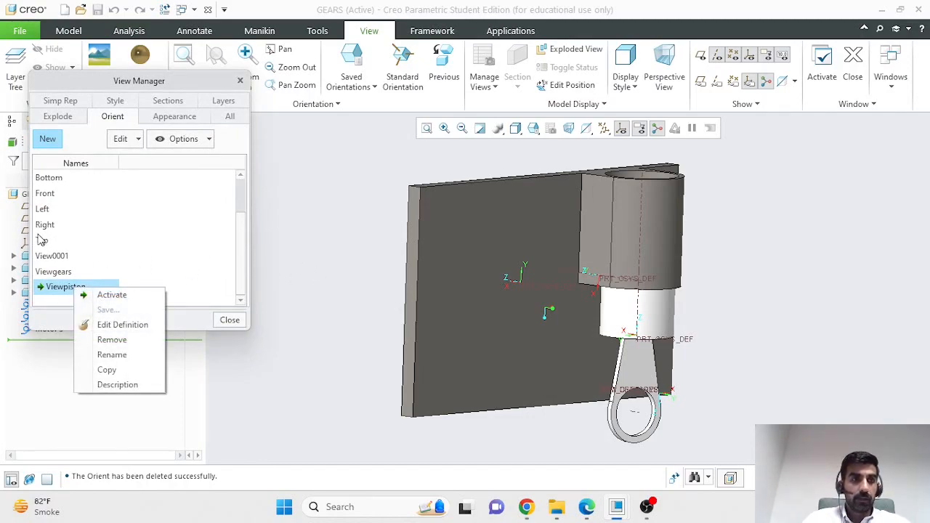
Step: Switch through the Top, Left and Front orientations, then orbit to an angled view
left_click(42, 241)
double_click(44, 242)
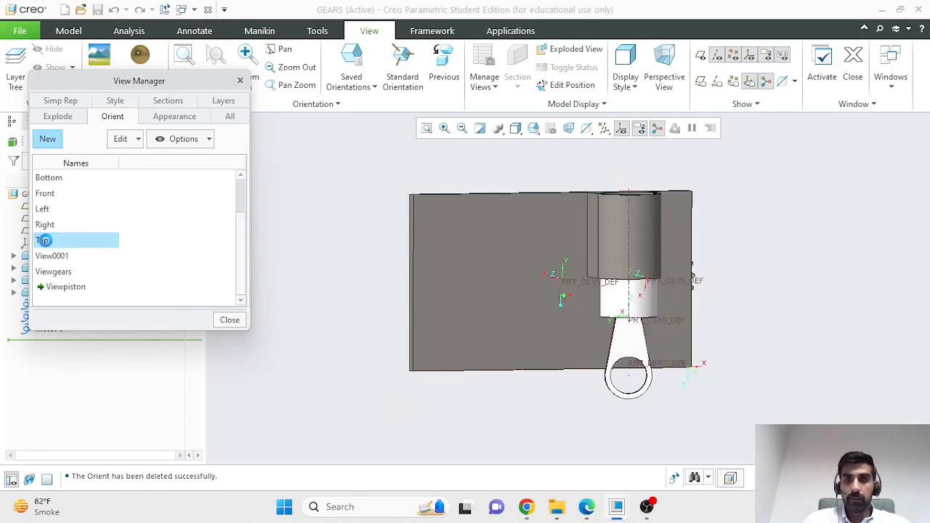
double_click(55, 209)
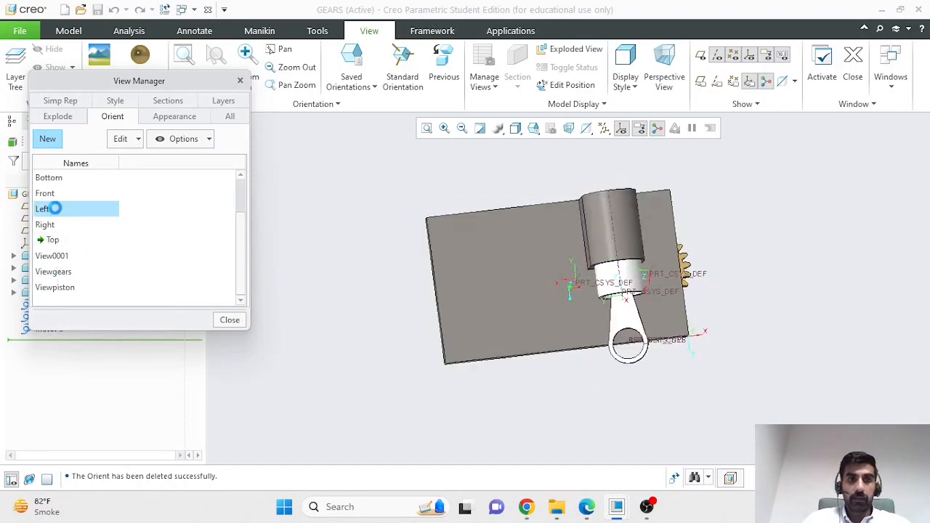
double_click(46, 193)
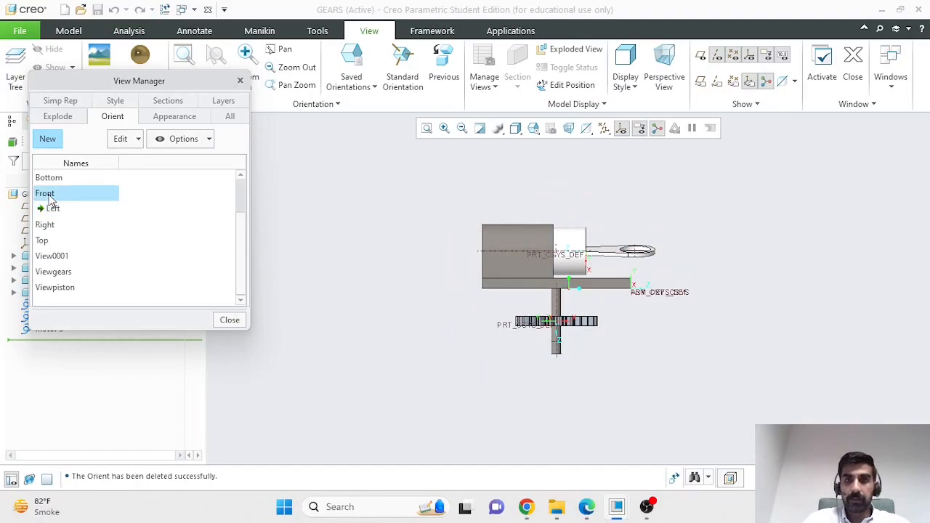
middle_click_drag(623, 347, 579, 310)
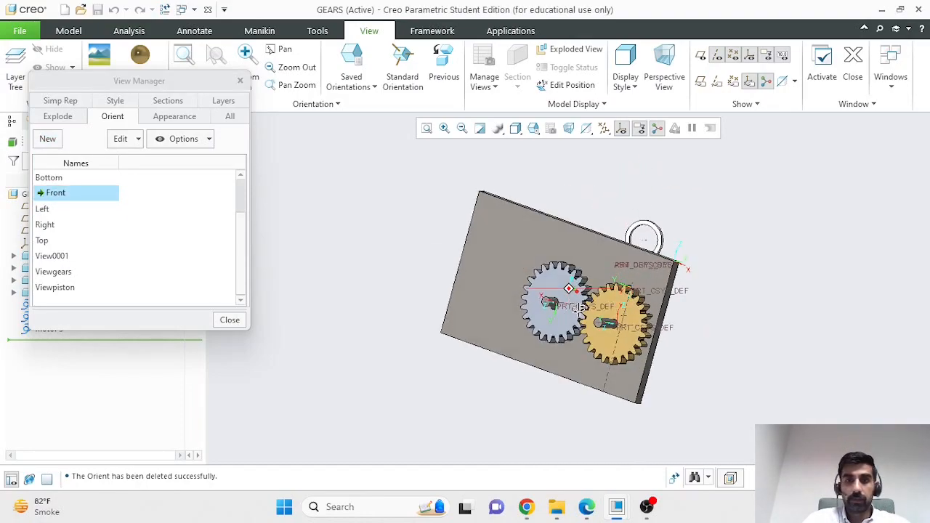
Step: Restore Viewpiston, orbit to face the gears, and close View Manager
double_click(63, 288)
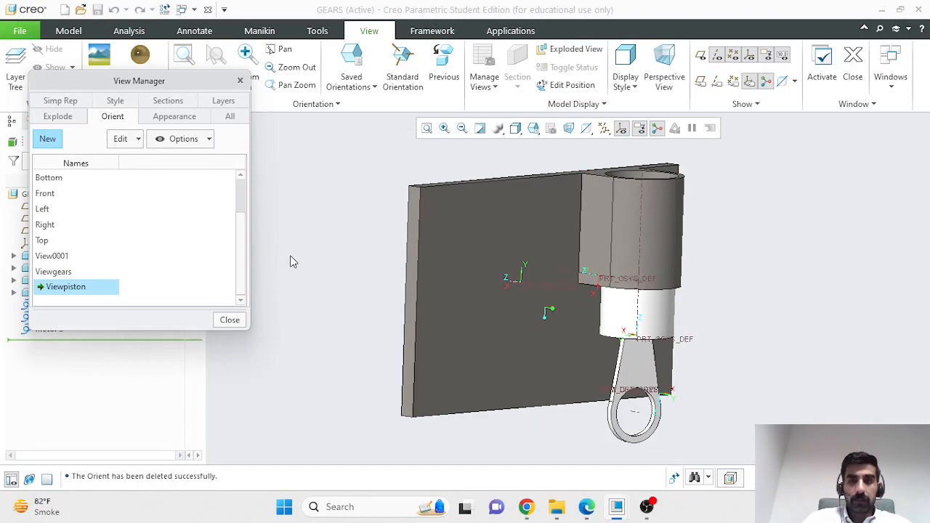
middle_click_drag(289, 261, 374, 265)
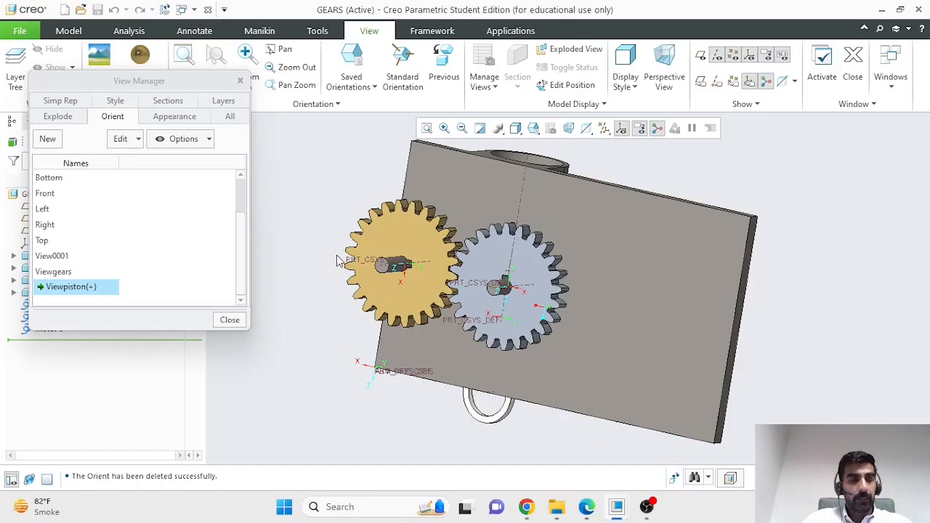
scroll(347, 187, "up", 3)
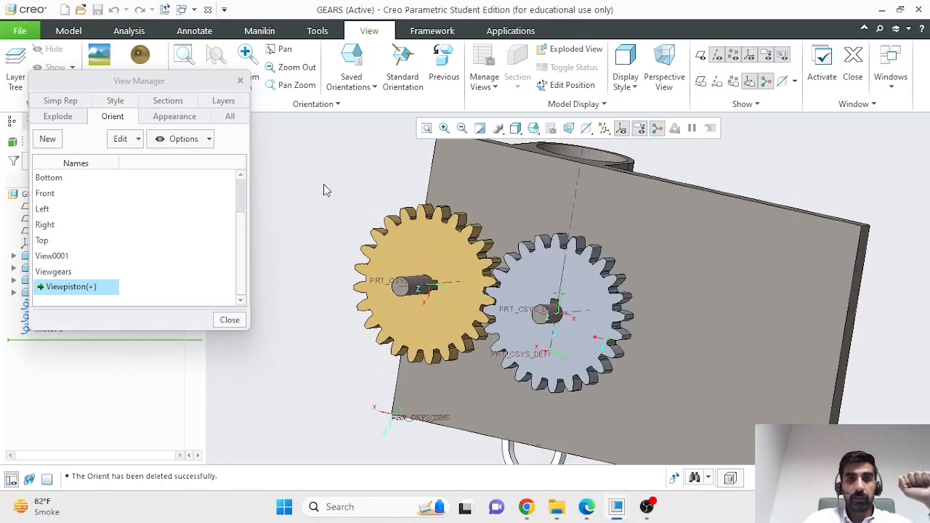
left_click(231, 320)
middle_click_drag(797, 284, 850, 264)
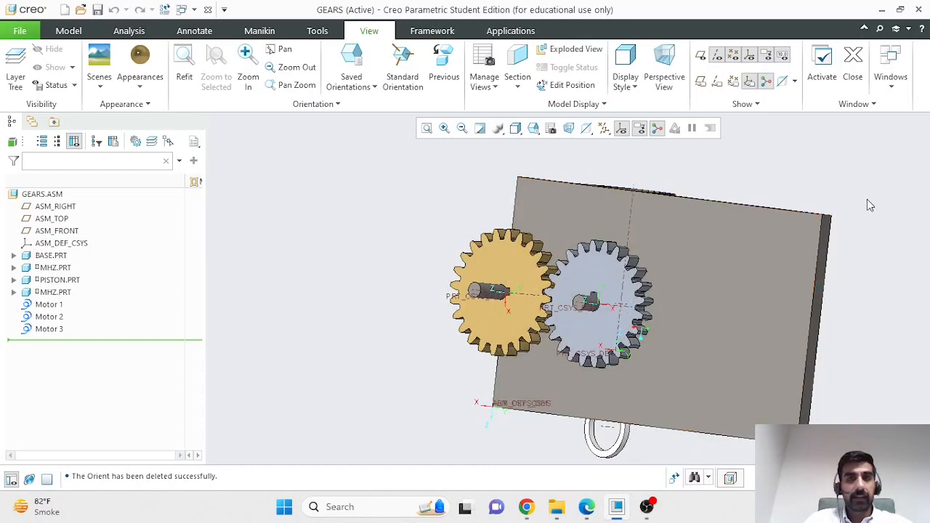
scroll(821, 190, "up", 2)
scroll(836, 205, "down", 1)
mouse_move(847, 218)
middle_mouse_down()
mouse_move(820, 218)
mouse_move(864, 218)
middle_mouse_up()
middle_click_drag(680, 252, 847, 272)
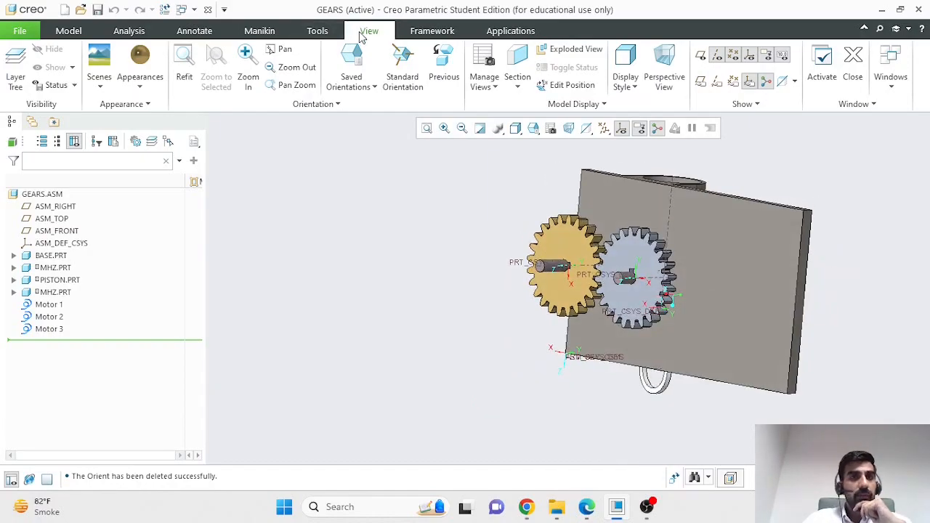
left_click(574, 49)
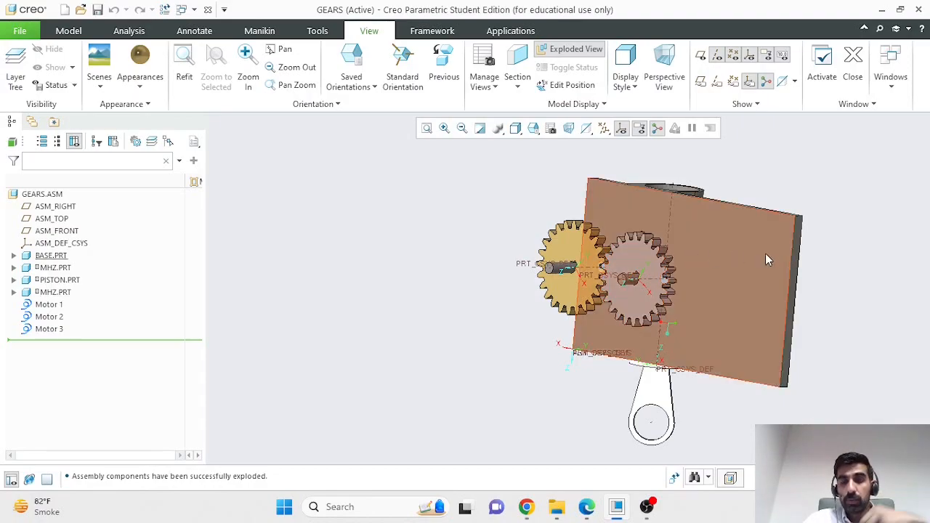
middle_click_drag(836, 250, 753, 308)
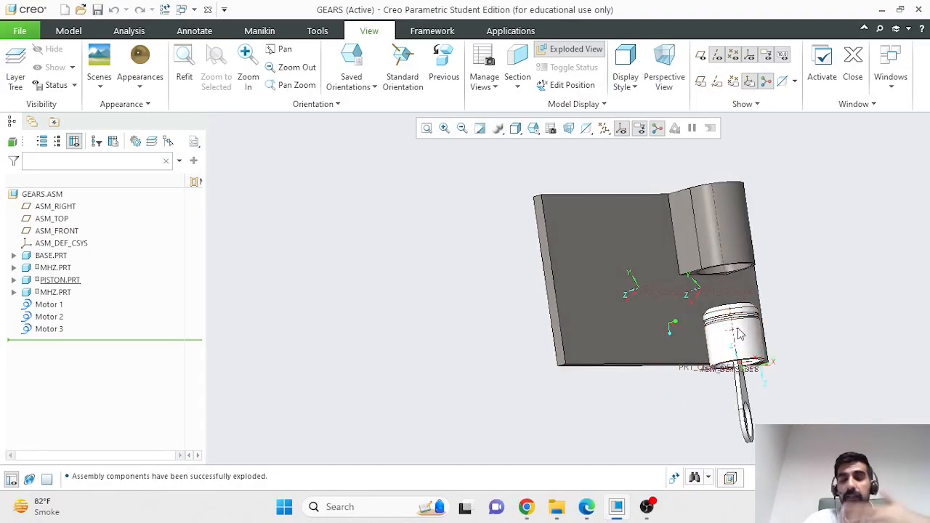
middle_click_drag(682, 322, 540, 342)
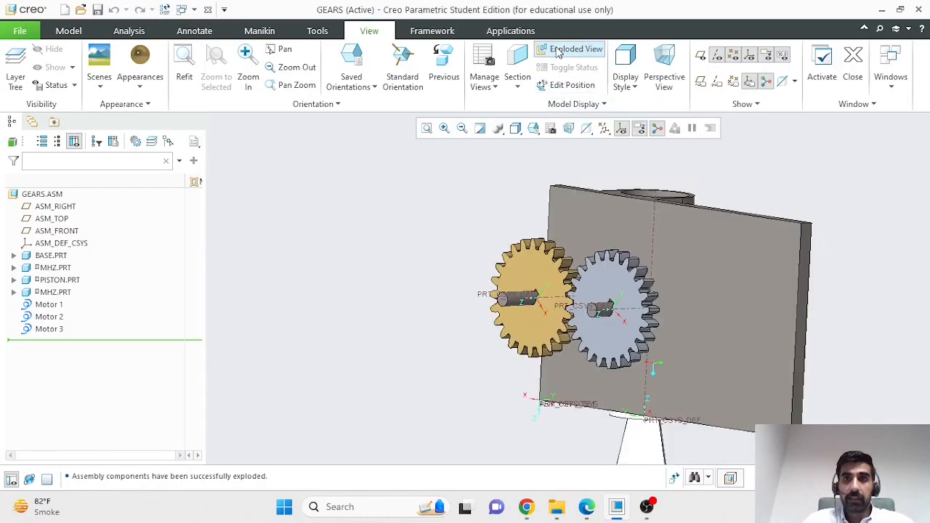
left_click(555, 48)
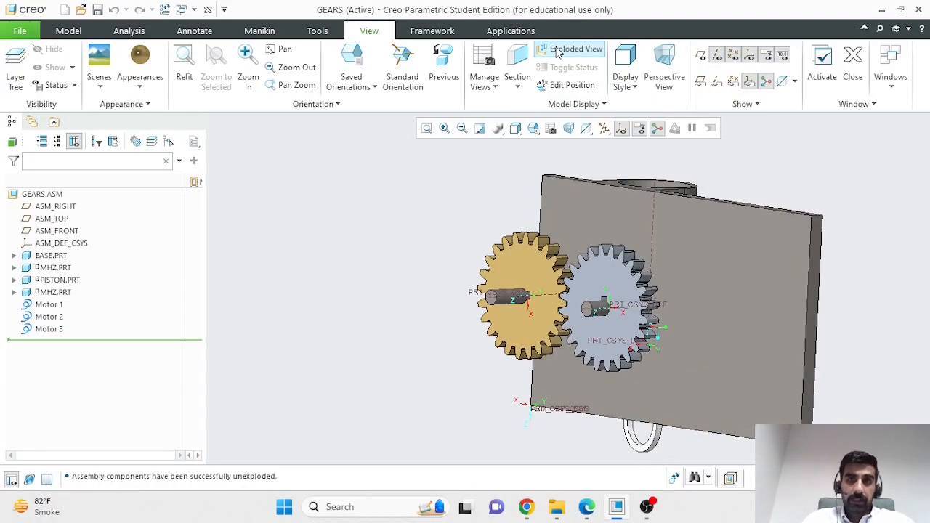
middle_click_drag(796, 184, 772, 189)
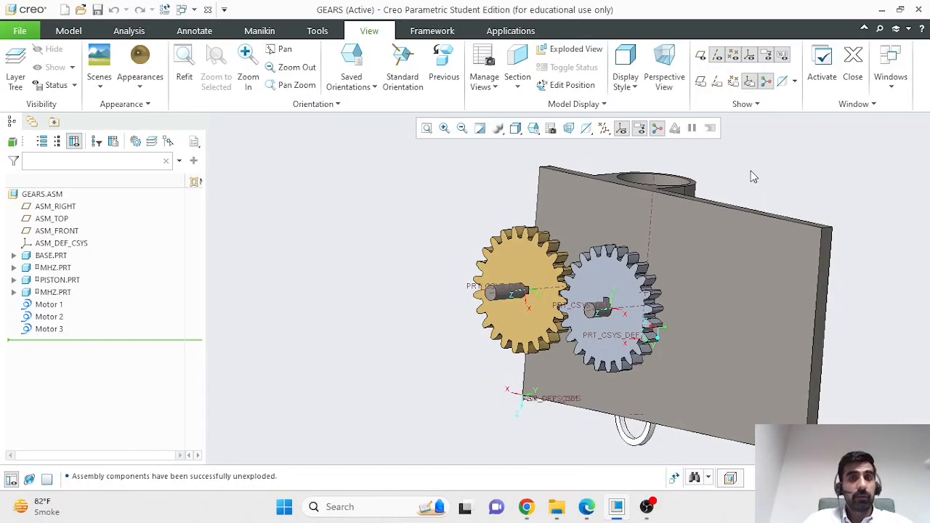
Step: Activate Default Explode in View Manager's Explode tab and inspect the exploded assembly
left_click(485, 58)
left_click_drag(738, 131, 167, 89)
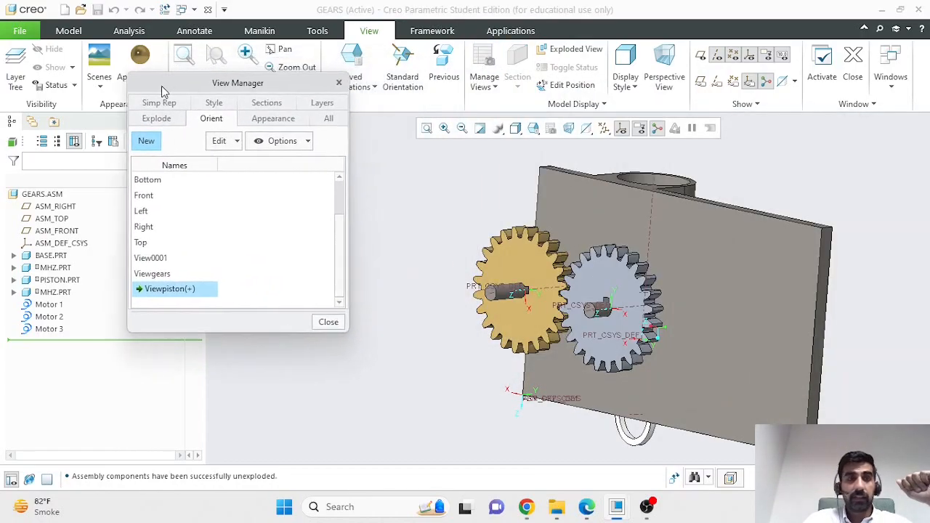
left_click(155, 118)
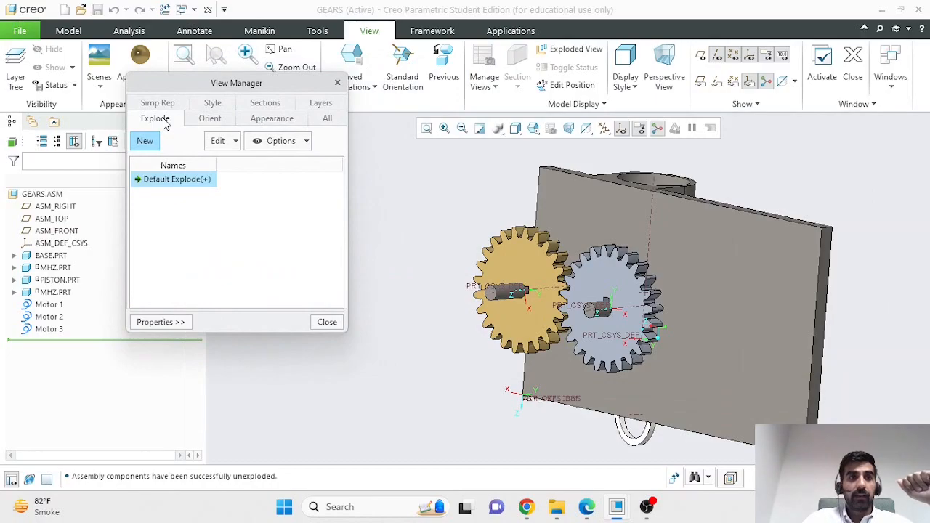
right_click(195, 184)
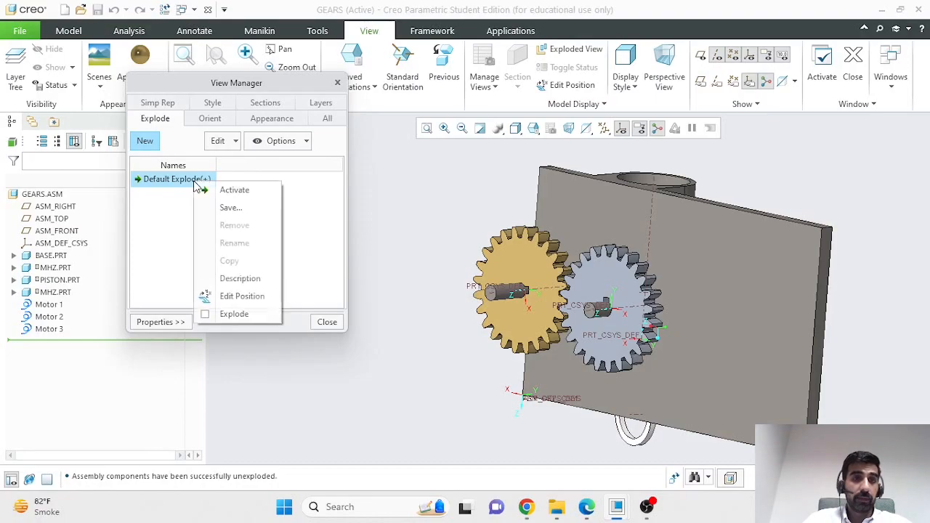
left_click(219, 189)
middle_click_drag(794, 189, 774, 183)
Step: Turn the explode display off, reorient the assembly, and start new explode state Exp0001
right_click(195, 184)
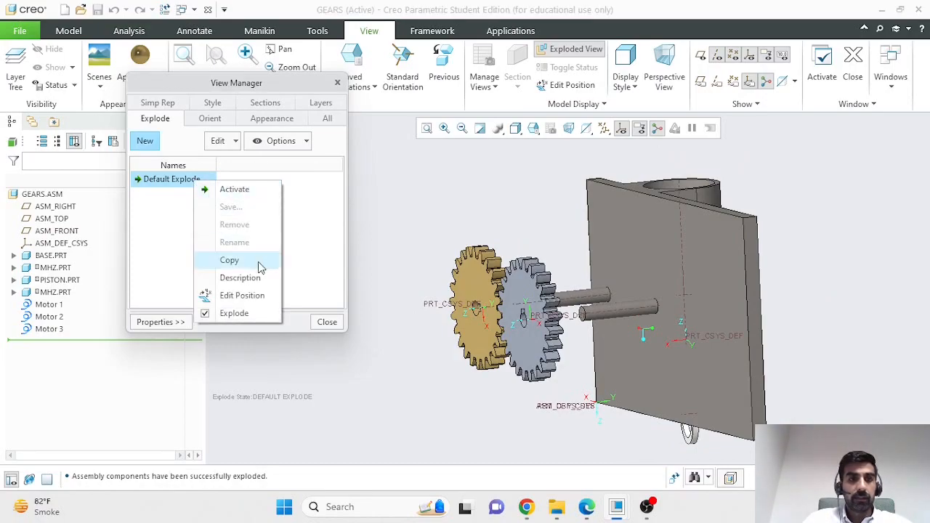
left_click(231, 313)
middle_click_drag(799, 235, 803, 254)
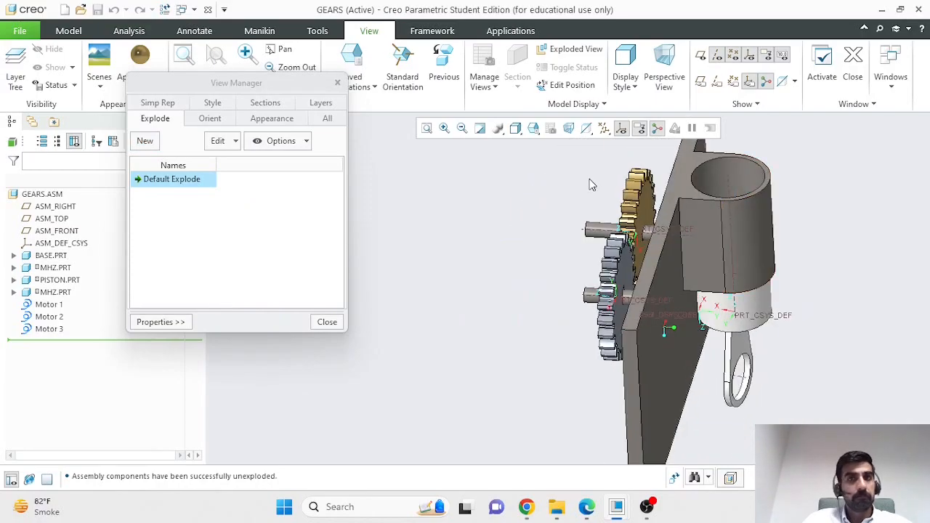
left_click(165, 227)
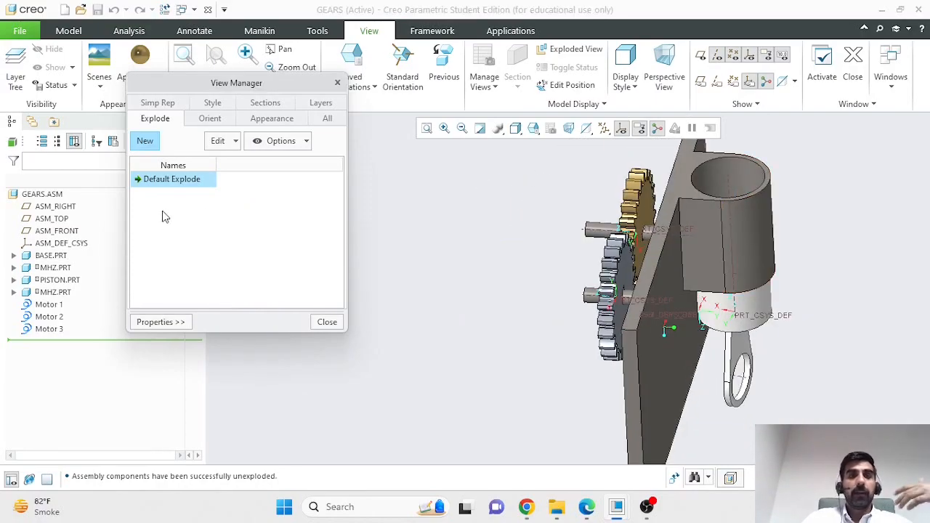
middle_click_drag(532, 271, 605, 271)
middle_click(605, 271)
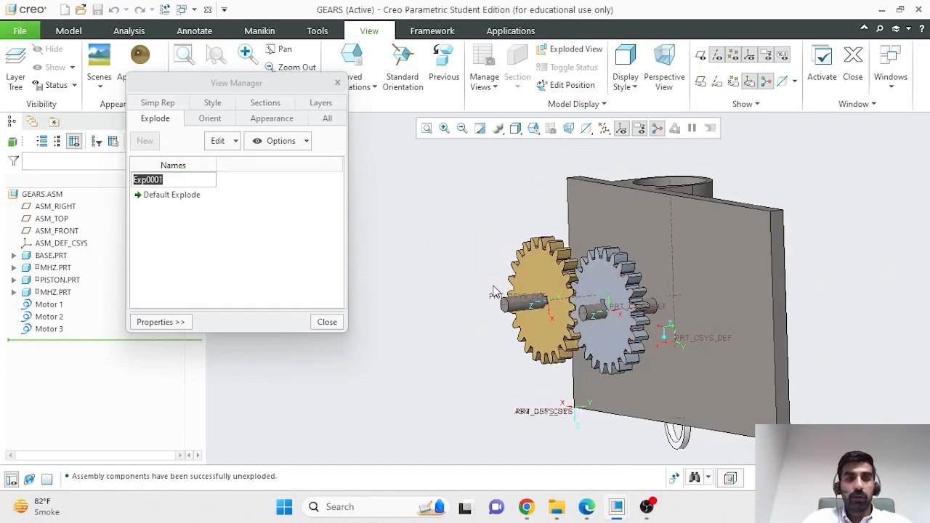
Step: Abandon the unnamed explode state and reopen View Manager beside the model tree
left_click(334, 325)
left_click(491, 271)
left_click(484, 62)
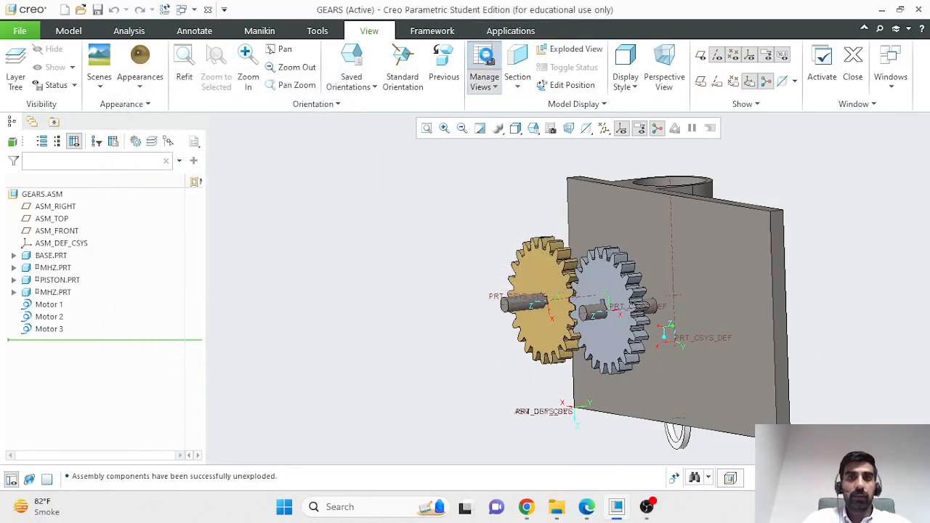
left_click_drag(756, 125, 239, 136)
Step: Create a new explode state named MyExplode and bring up its options
left_click(210, 194)
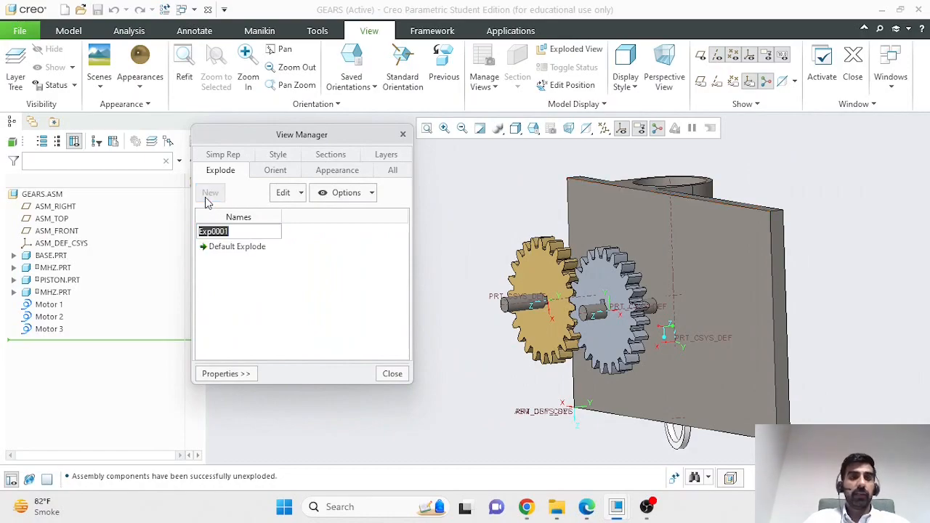
type("MyExplode")
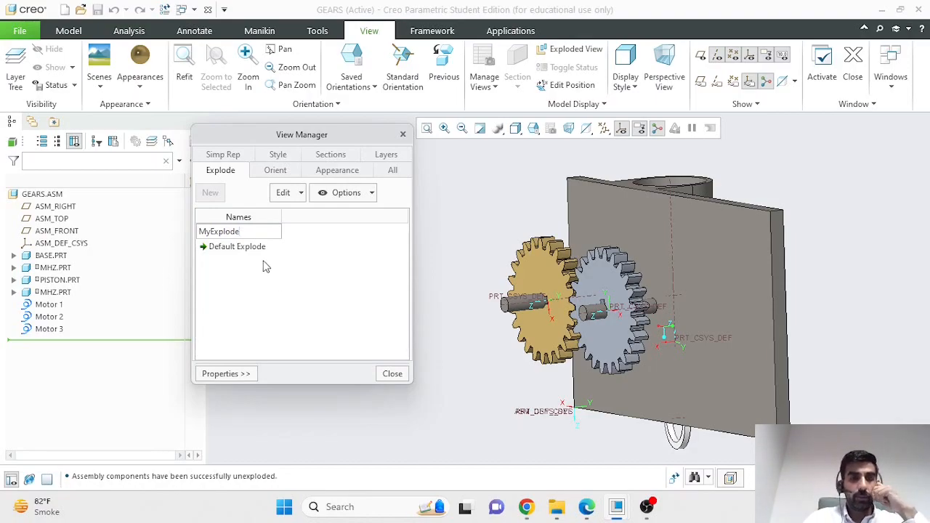
left_click(289, 300)
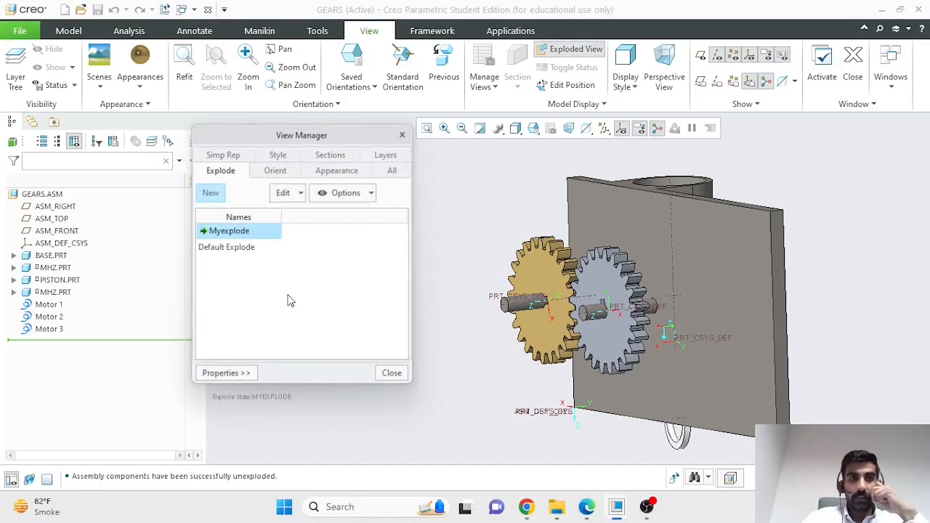
right_click(263, 240)
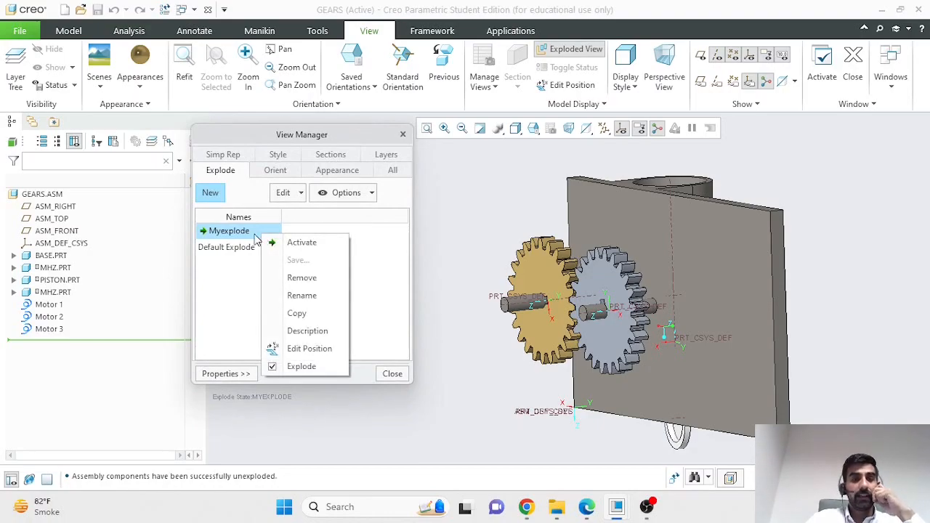
Step: Edit Myexplode positions by translating the grey MHZ.PRT gear with motion increment 0.5
left_click(289, 355)
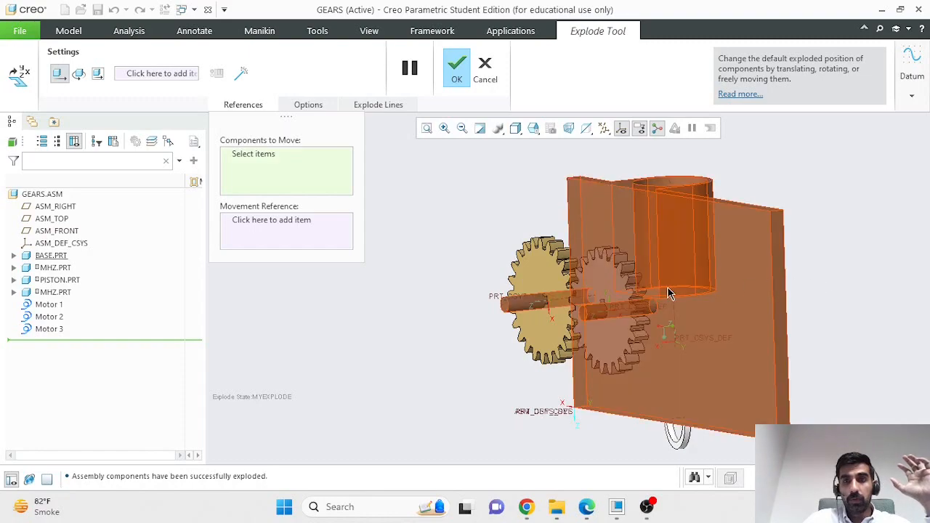
left_click(619, 293)
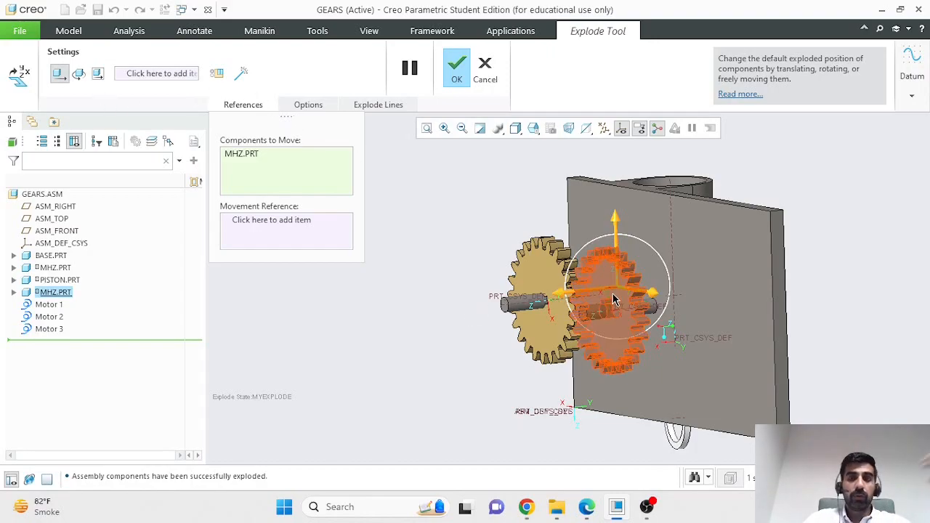
left_click(78, 79)
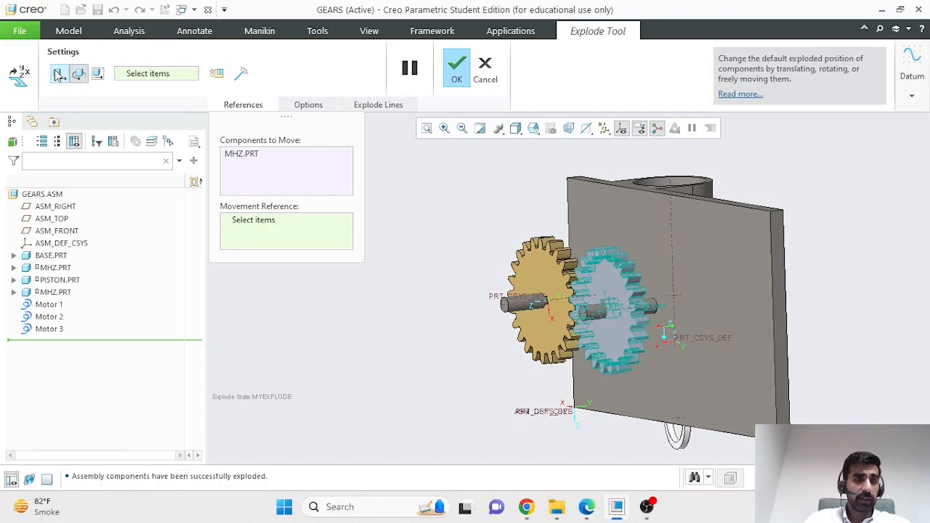
left_click(58, 74)
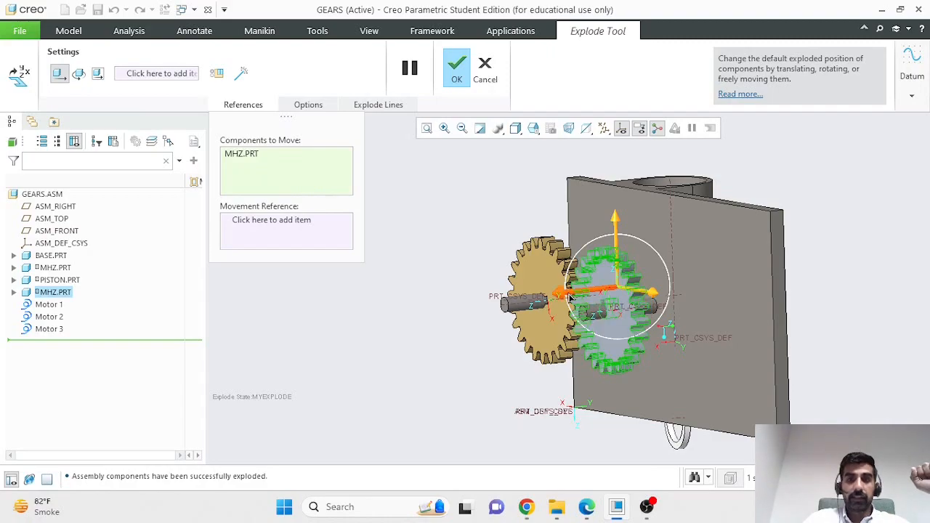
left_click(307, 105)
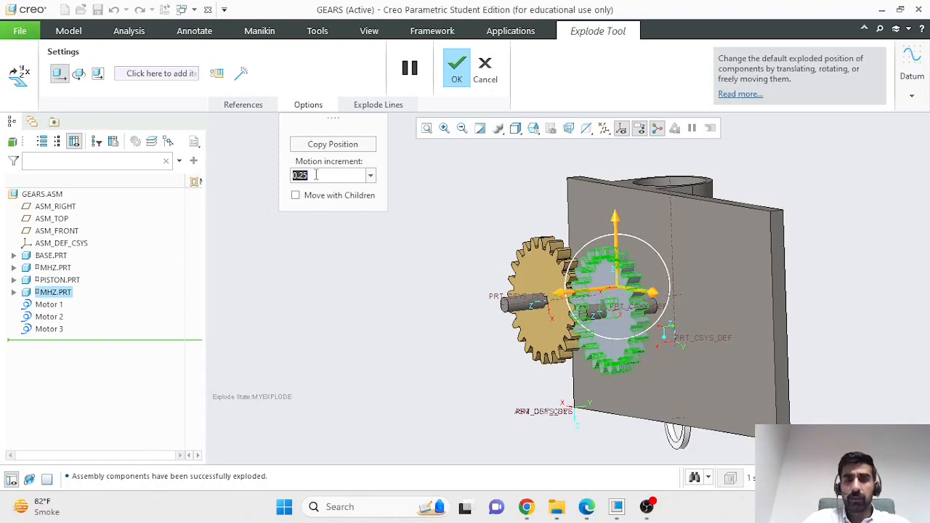
type("0.")
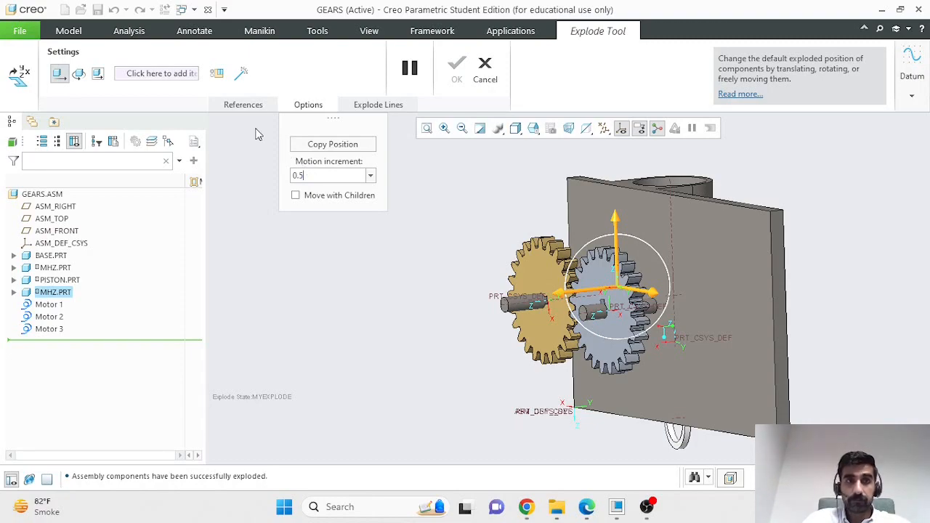
Step: Slide the grey gear left along its shaft to offset 4
left_click(244, 105)
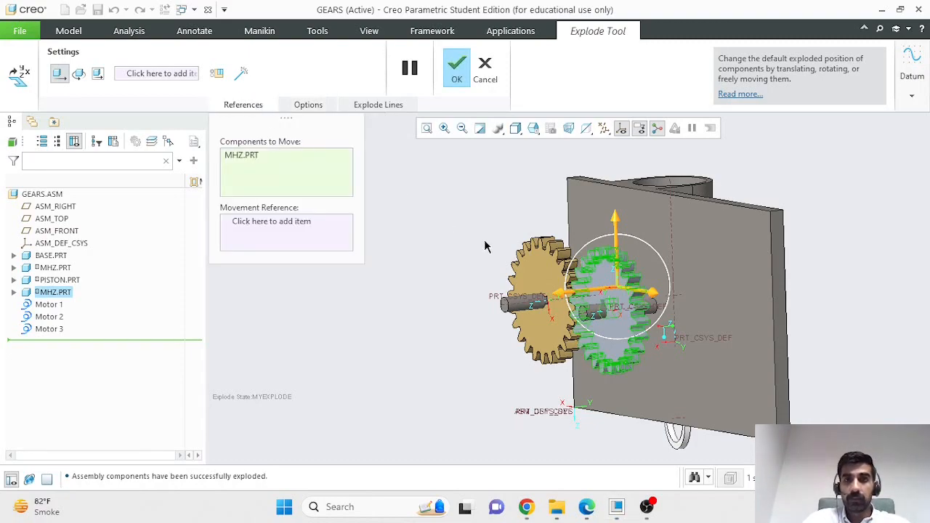
left_click_drag(589, 298, 571, 304)
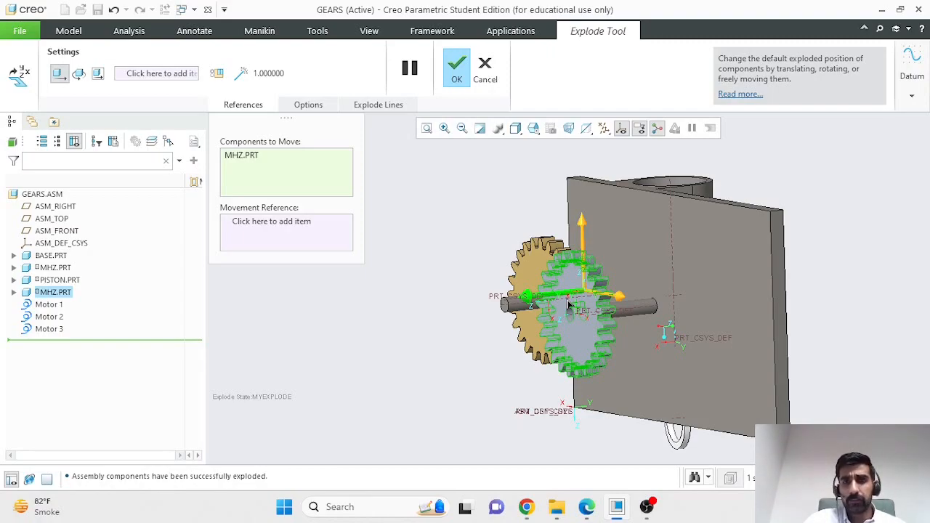
left_click_drag(562, 302, 485, 325)
left_click_drag(477, 325, 461, 324)
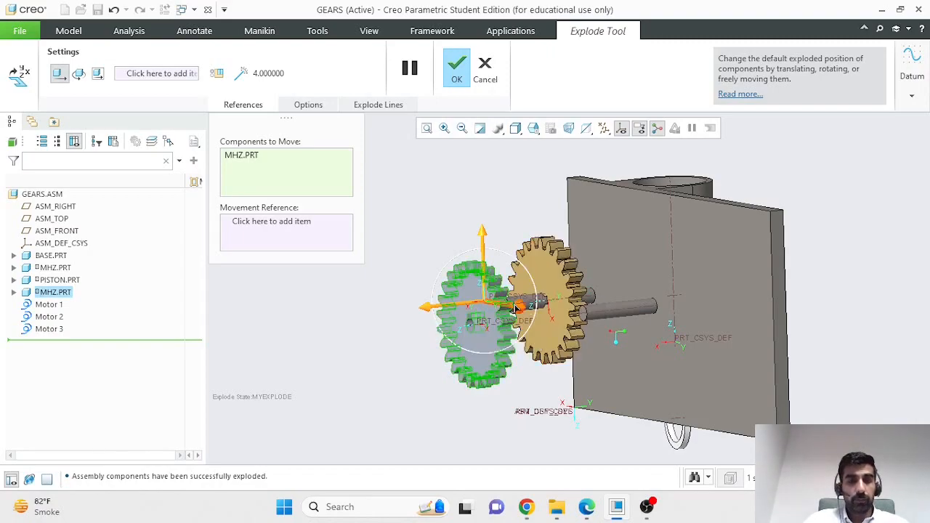
Step: Slide the gold gear left past the grey gear, then orbit to a side view
left_click(553, 285)
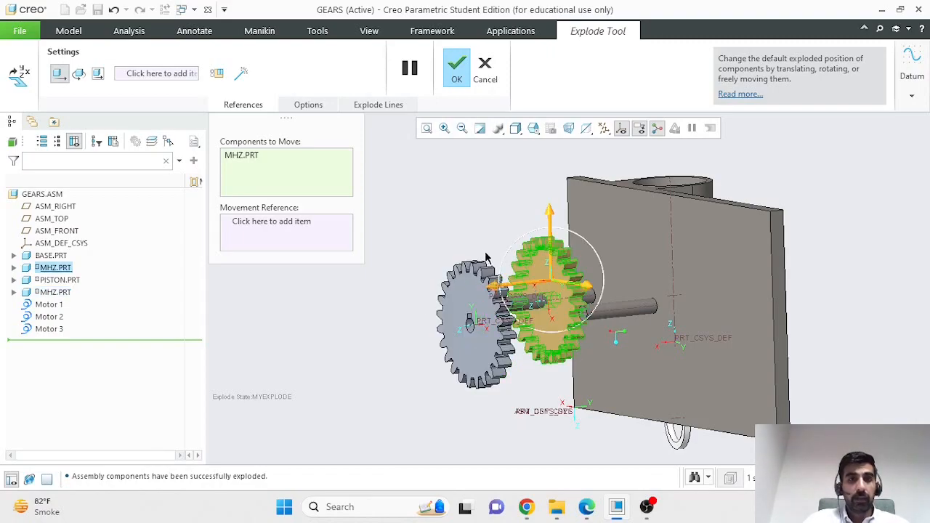
left_click(309, 106)
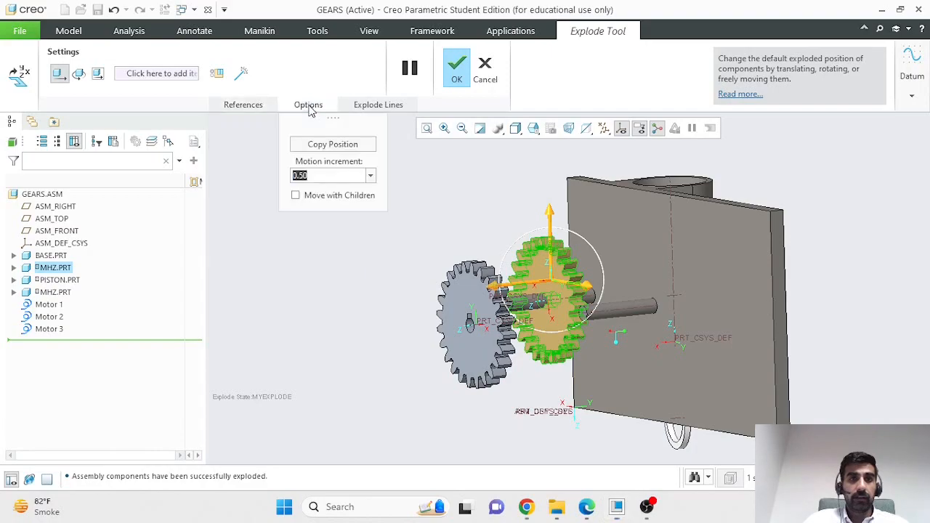
left_click(254, 109)
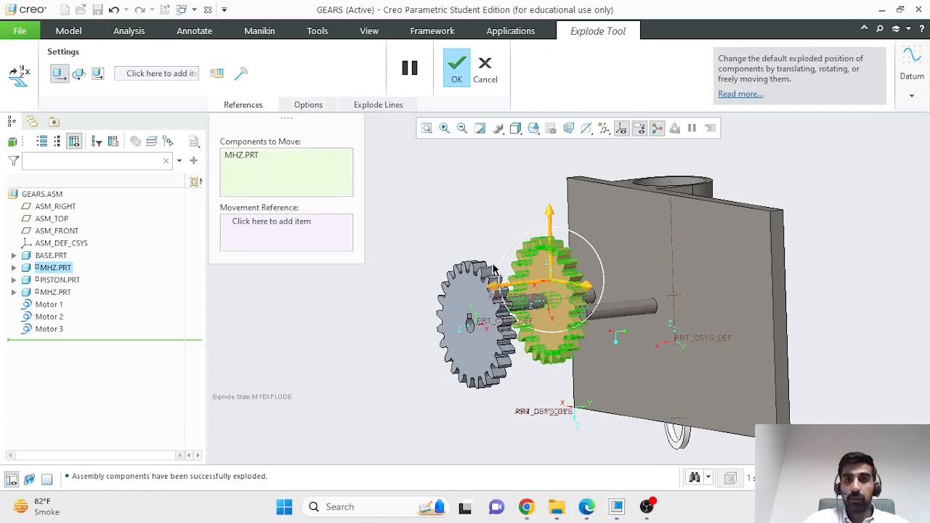
left_click_drag(516, 290, 380, 318)
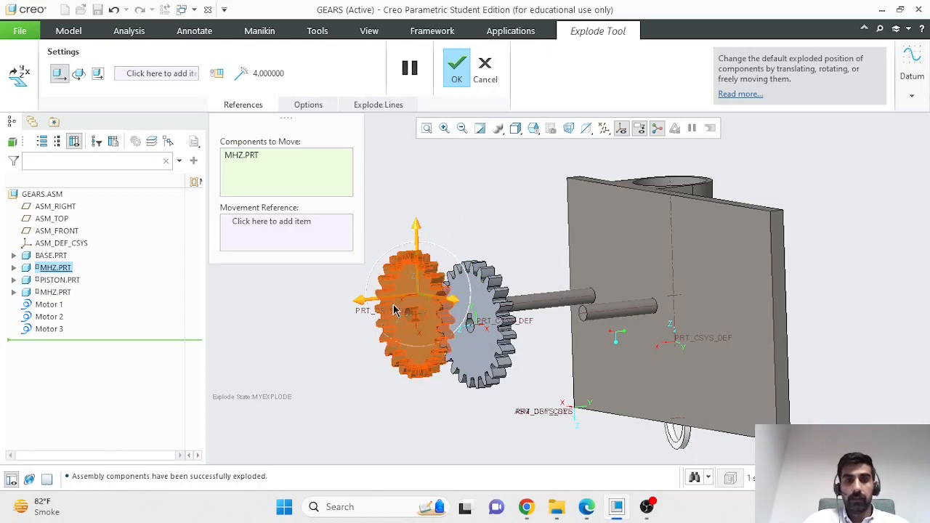
left_click_drag(405, 306, 389, 311)
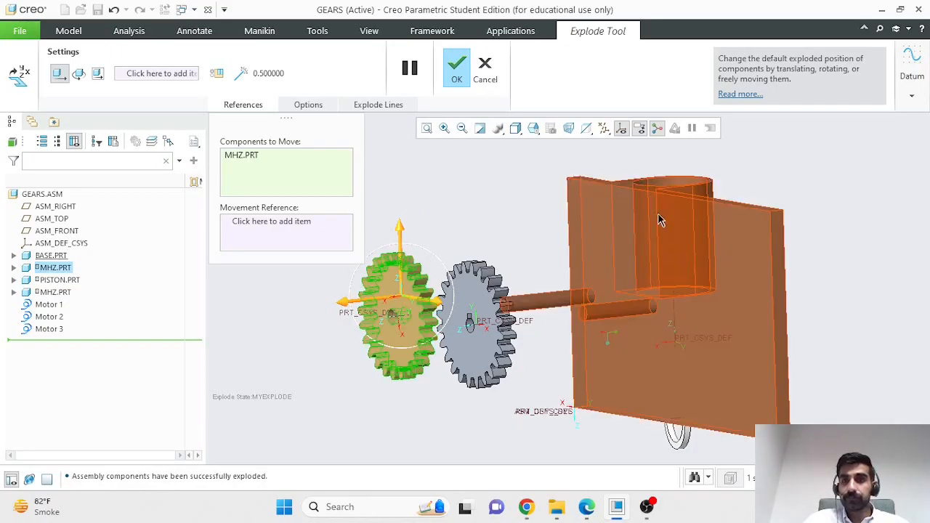
middle_click_drag(840, 267, 789, 414)
Step: Move PISTON.PRT down out of the plate to offset -1.5 and begin a Cosmetic Offset Line
left_click(752, 289)
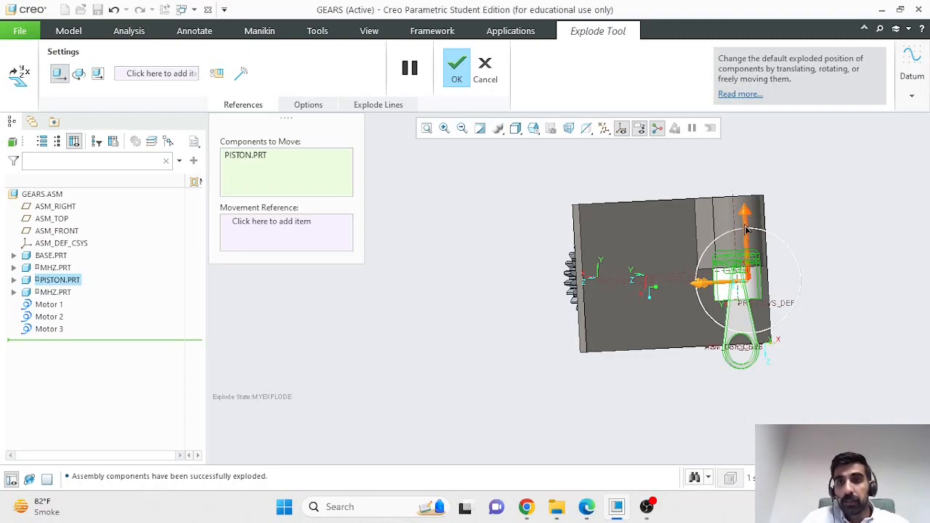
left_click_drag(748, 227, 744, 266)
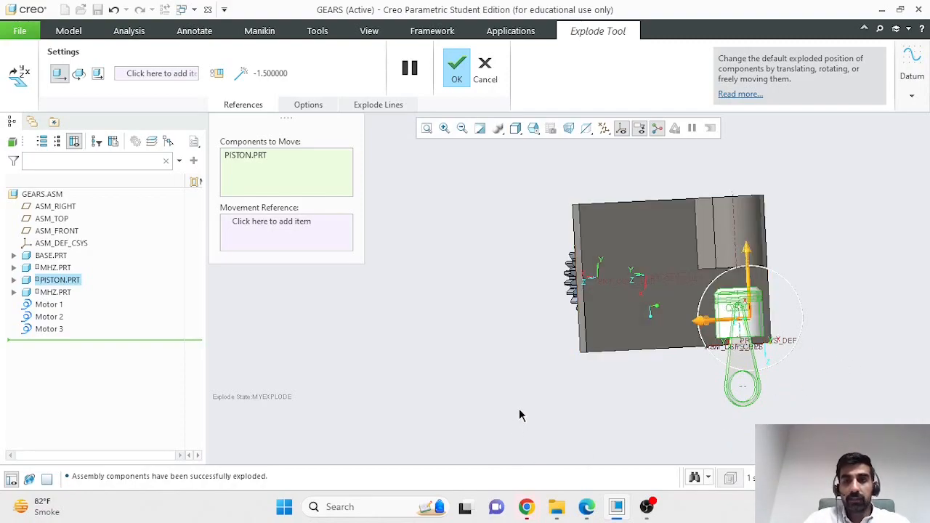
middle_click_drag(520, 358, 573, 374)
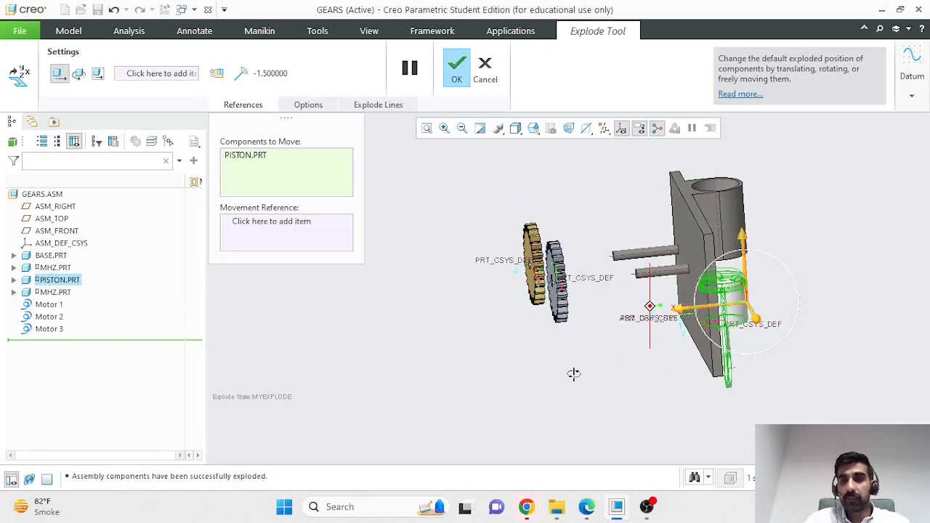
left_click(240, 77)
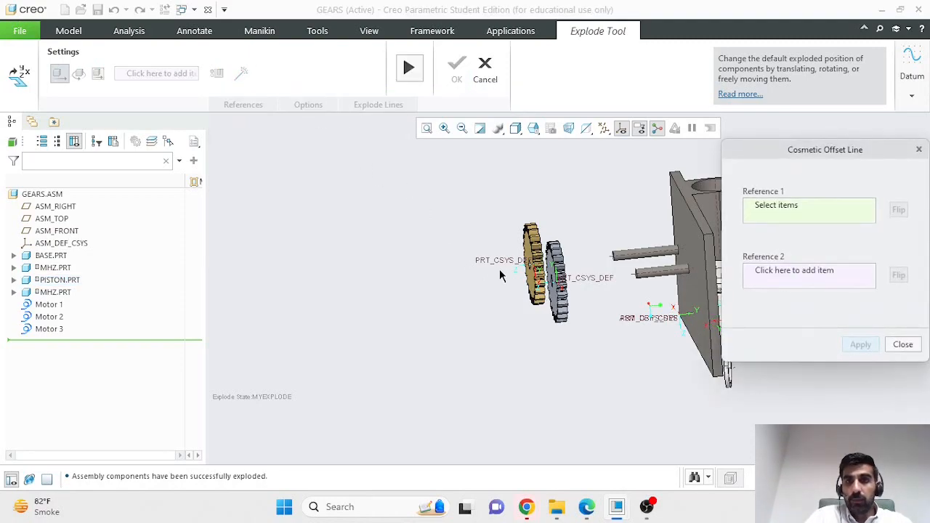
Step: Add an offset line from the tan gear's bore to the upper pin
middle_click_drag(491, 313, 540, 342)
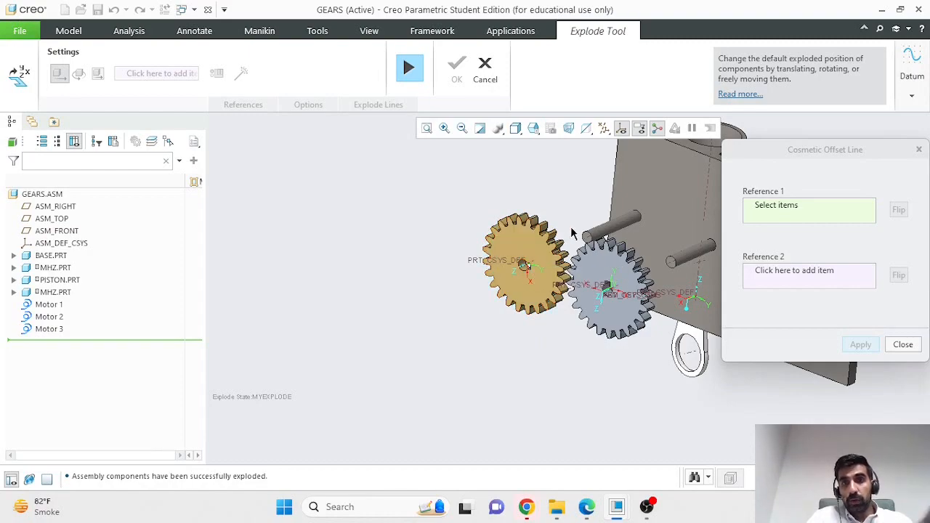
left_click(528, 272)
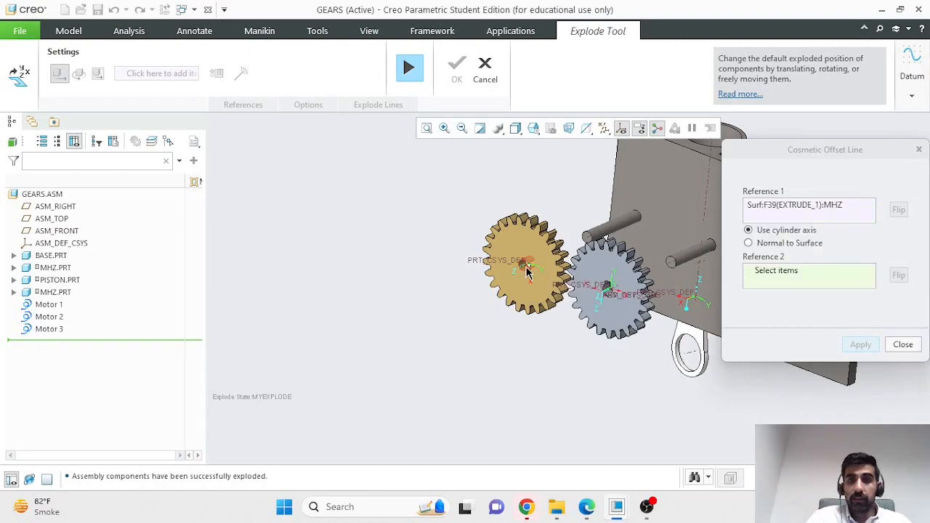
left_click(610, 236)
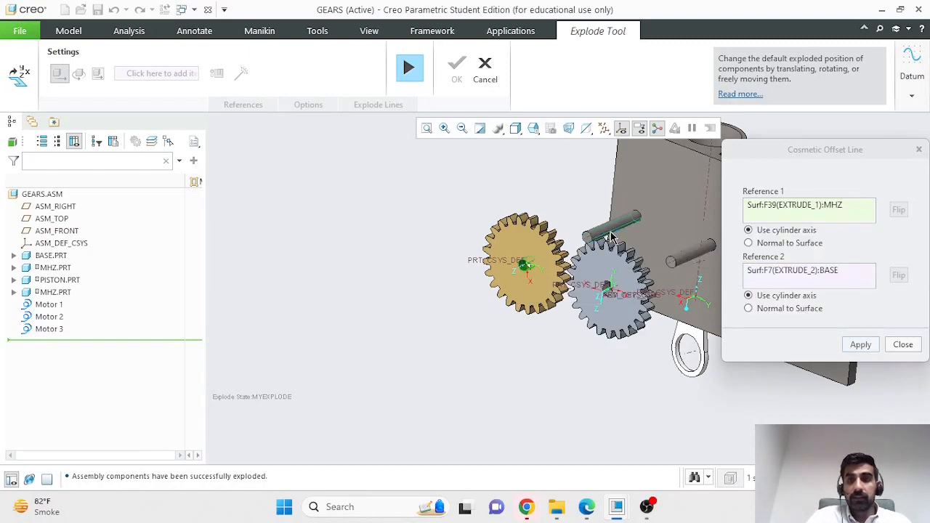
left_click(861, 344)
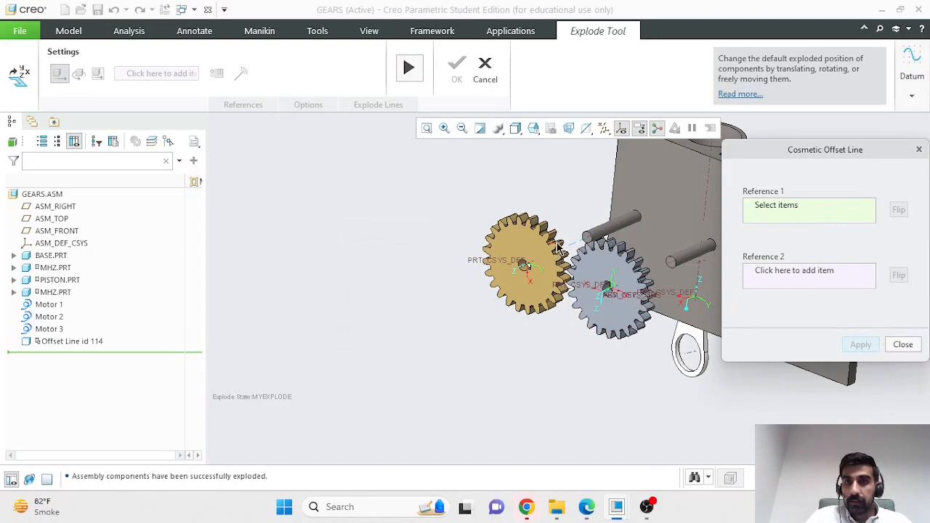
Step: Add a second offset line from the grey gear's bore to the lower pin and close the dialog
scroll(559, 251, "down", 5)
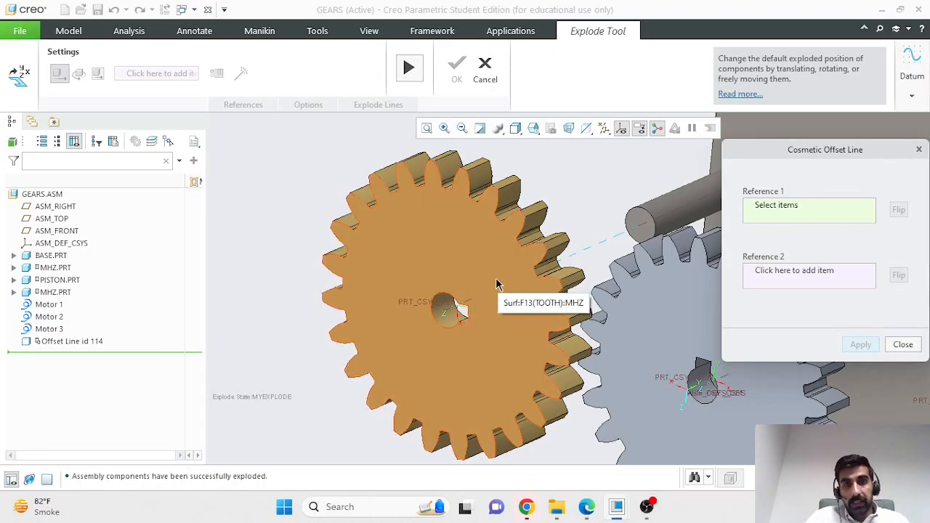
scroll(496, 283, "up", 5)
scroll(582, 276, "down", 3)
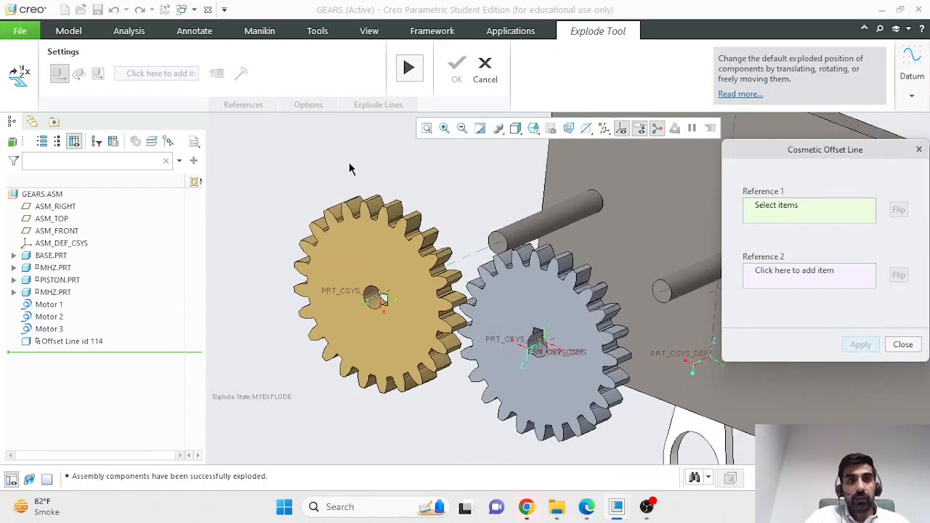
left_click(542, 349)
left_click(675, 290)
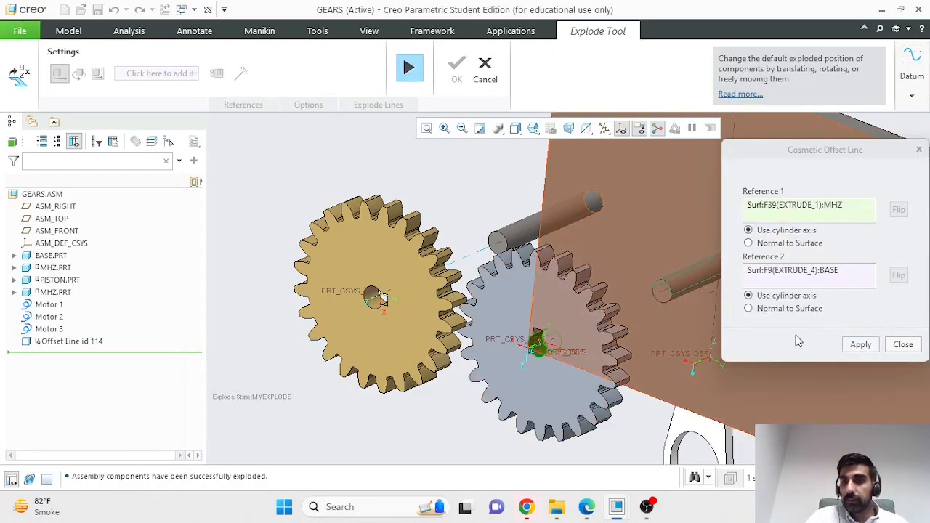
left_click(858, 347)
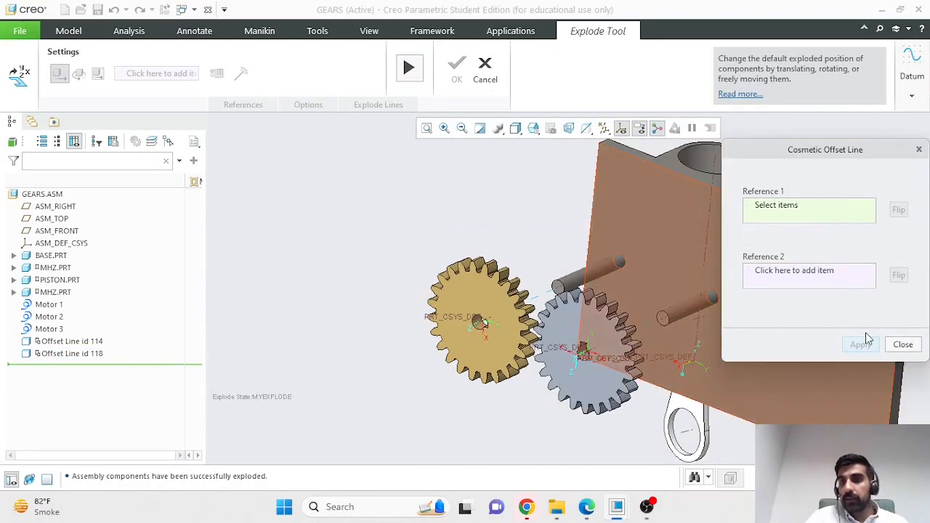
left_click(902, 344)
middle_click_drag(914, 357, 871, 355)
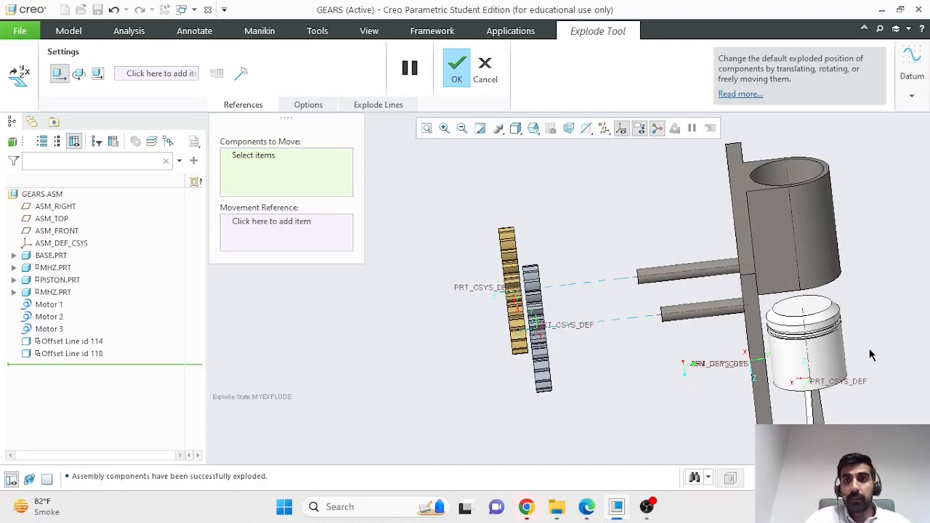
Step: Finish the Explode Tool and save the Myexplode explode state
left_click(456, 69)
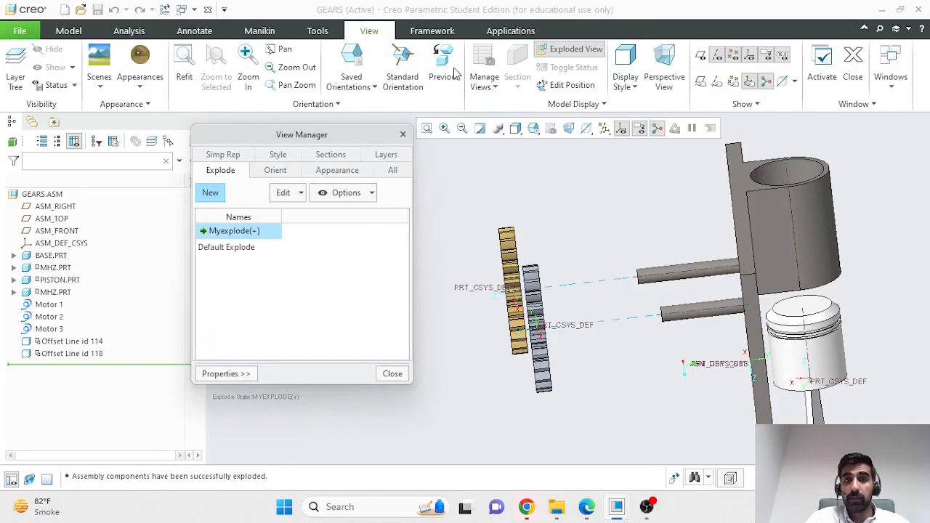
right_click(266, 234)
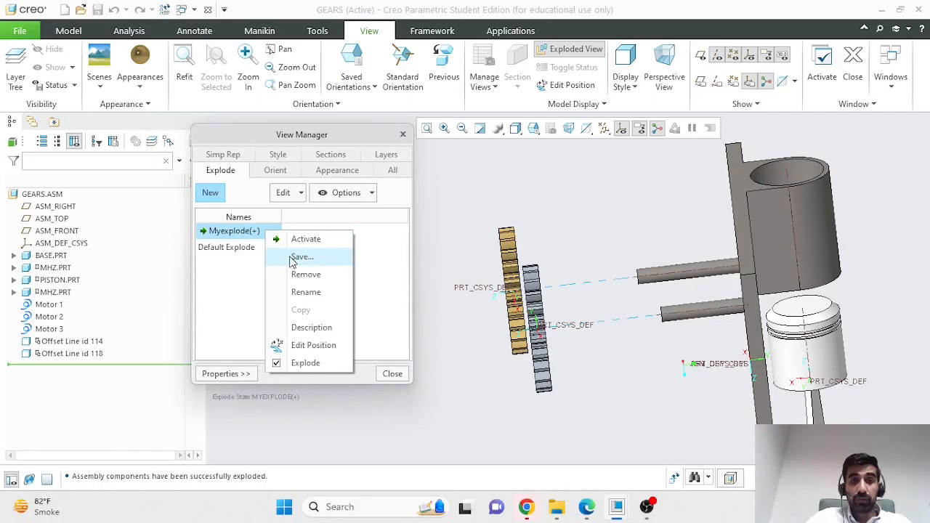
left_click(300, 258)
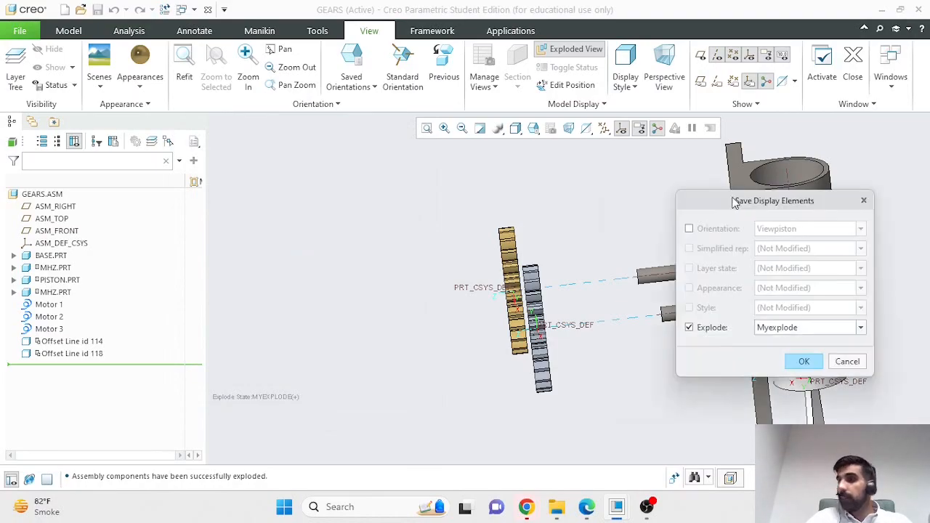
left_click(535, 319)
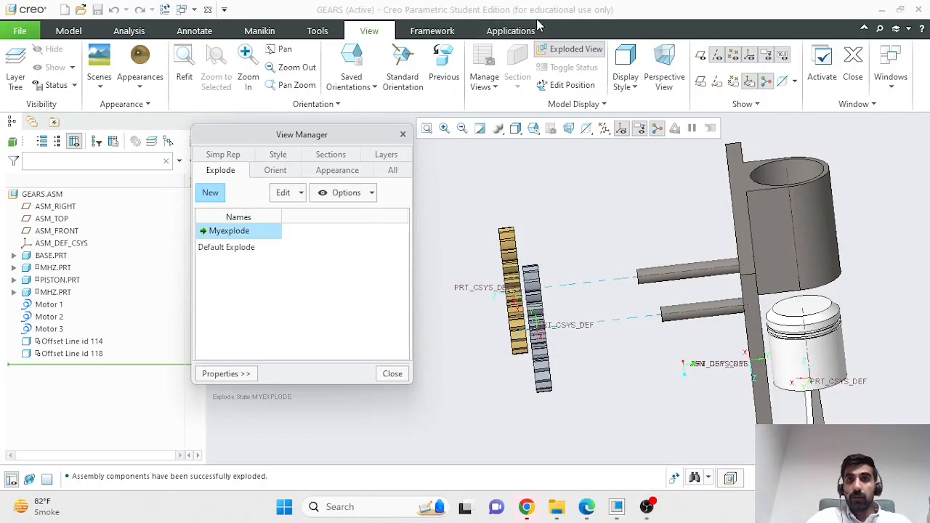
Step: Close View Manager and toggle Exploded View off to reassemble the gears
left_click(556, 53)
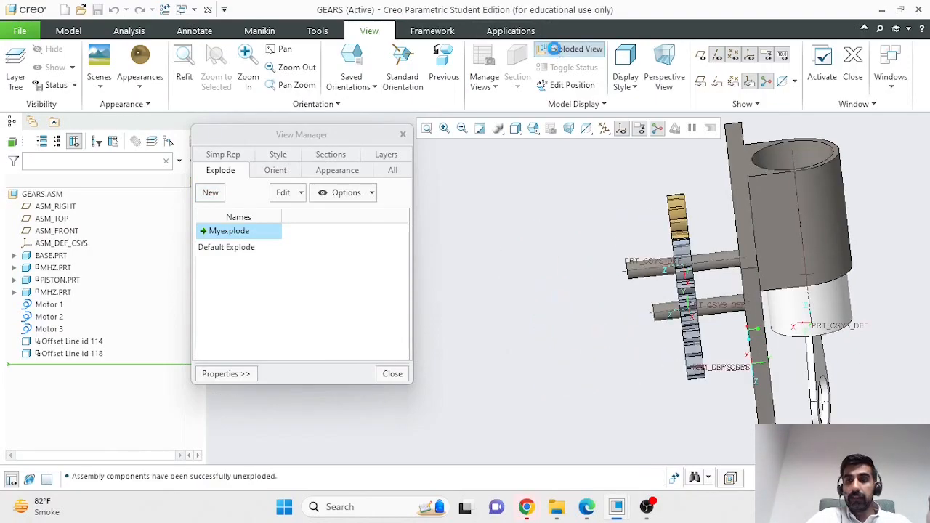
left_click(557, 50)
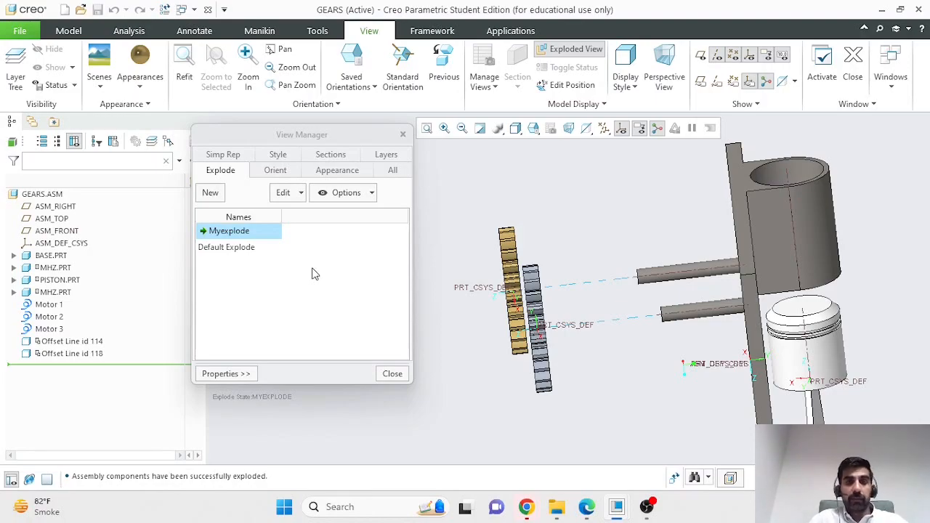
left_click(402, 373)
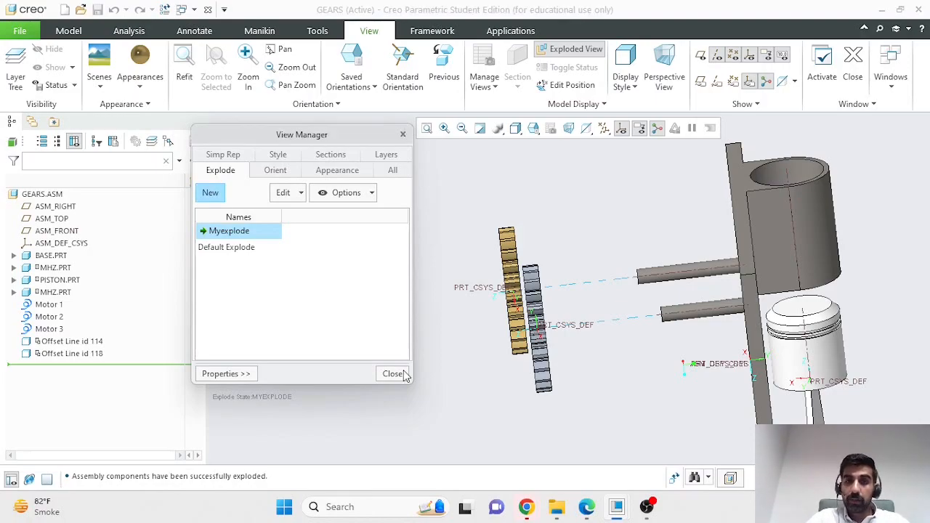
left_click(570, 49)
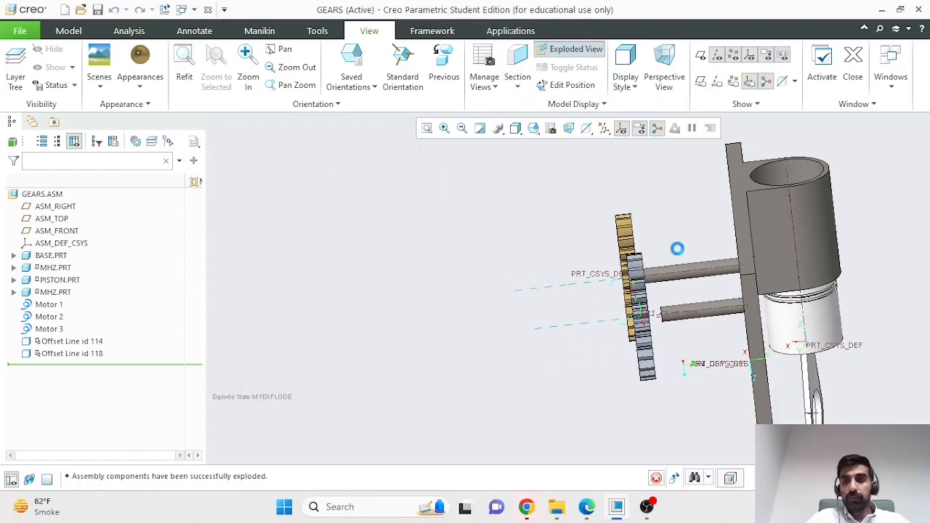
Step: Orbit to an angled view, re-explode the assembly, and switch to Annotate
middle_click_drag(870, 308, 898, 341)
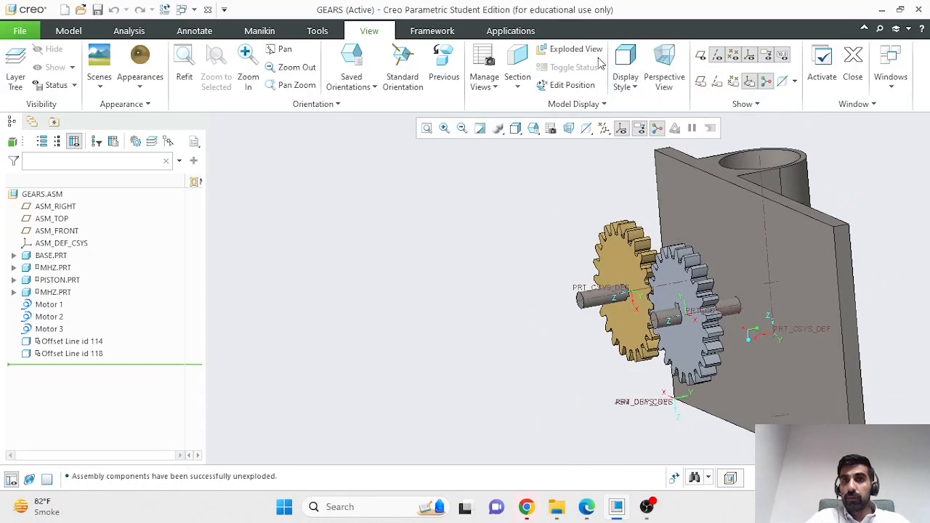
left_click(570, 49)
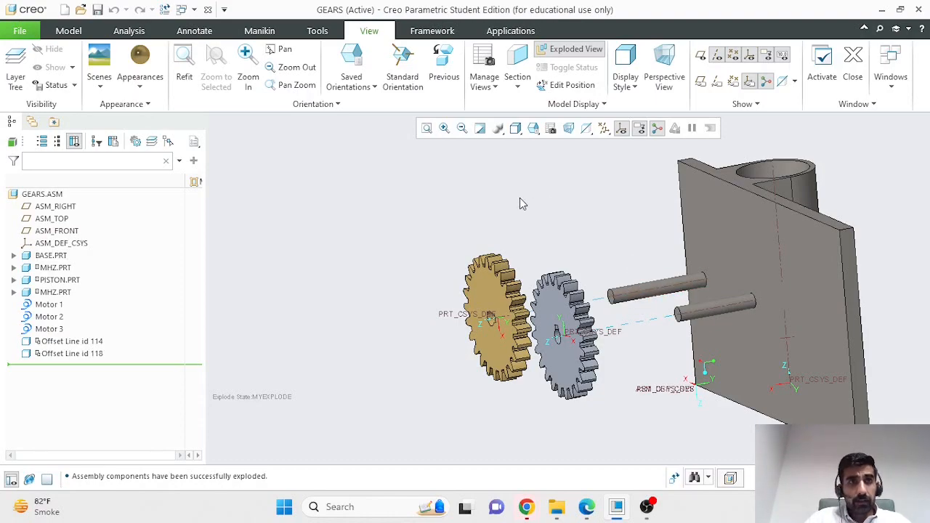
left_click(194, 32)
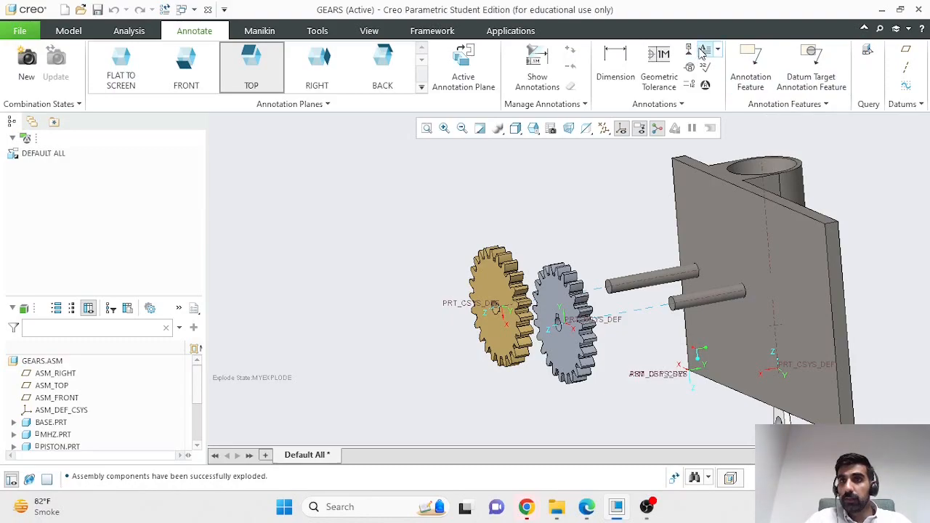
Step: Restore the Creo window to a smaller size and drag it wider
left_click_drag(706, 12, 501, 37)
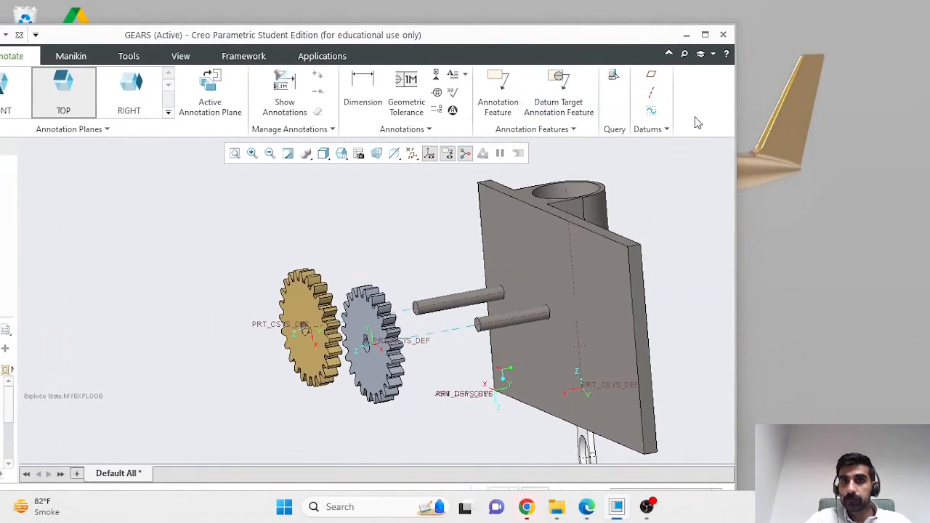
left_click_drag(732, 98, 860, 97)
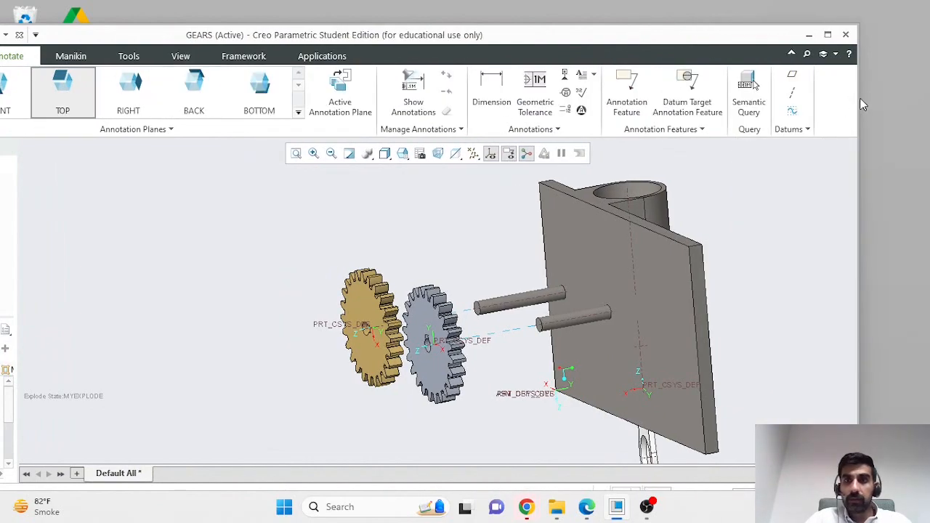
left_click_drag(859, 97, 911, 84)
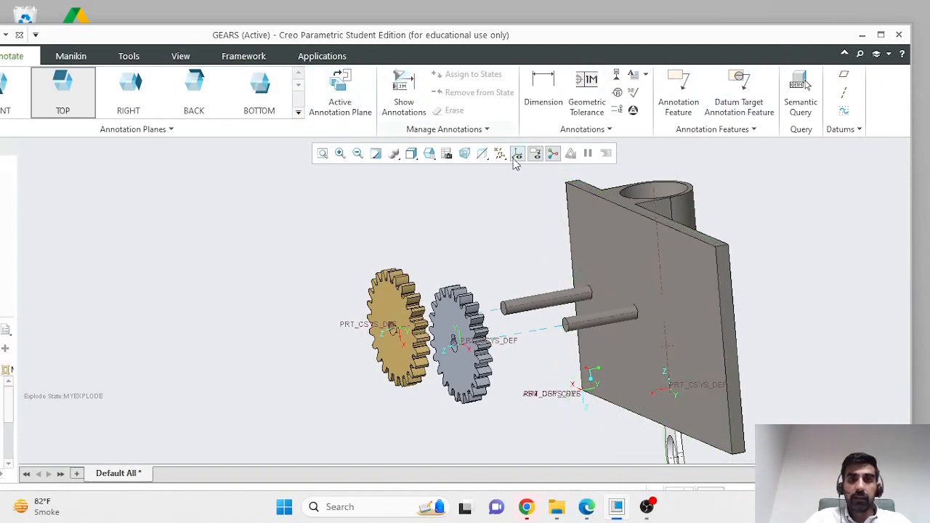
Step: Place a 'Gear Side' note on the upper area of the base plate
left_click(608, 230)
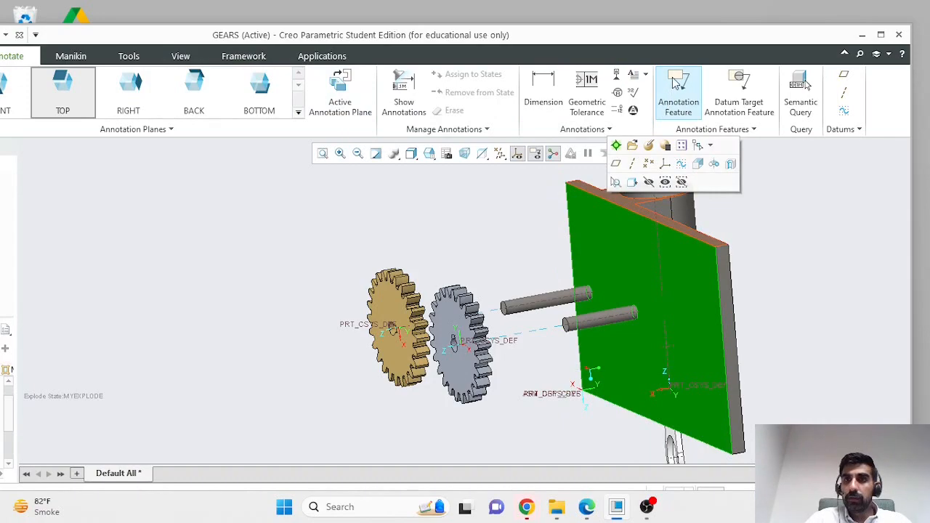
left_click(634, 75)
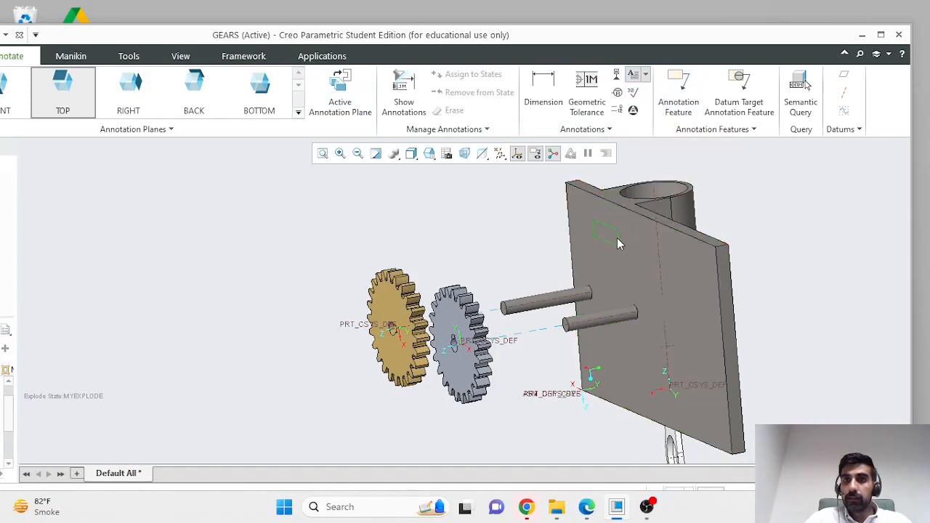
left_click(601, 219)
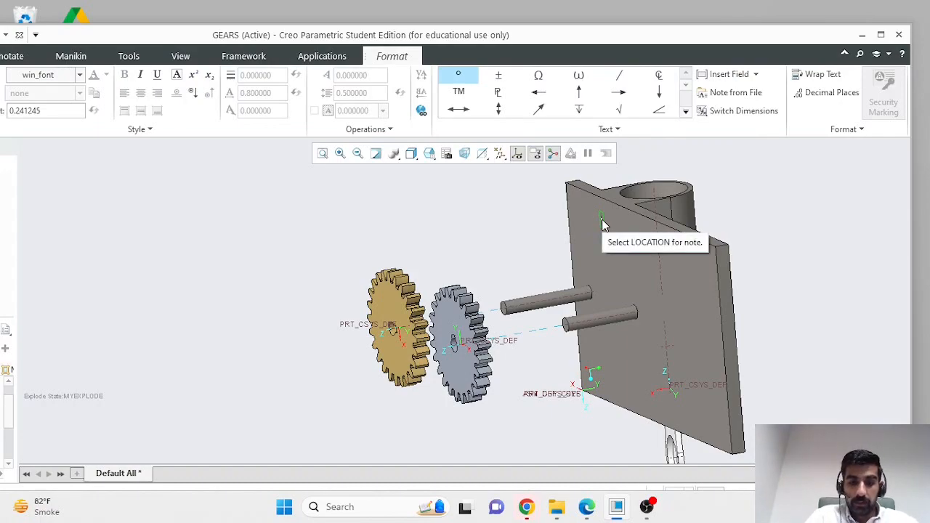
type("Gear")
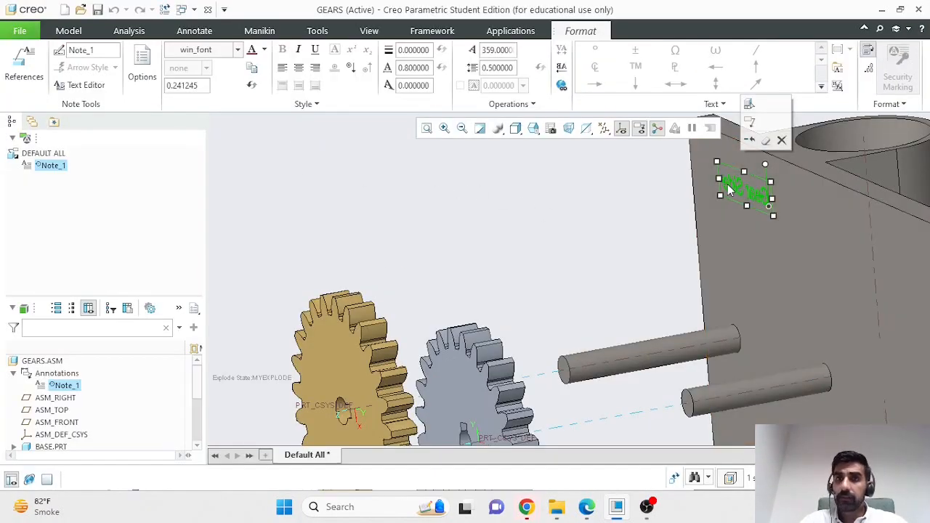
left_click(729, 187)
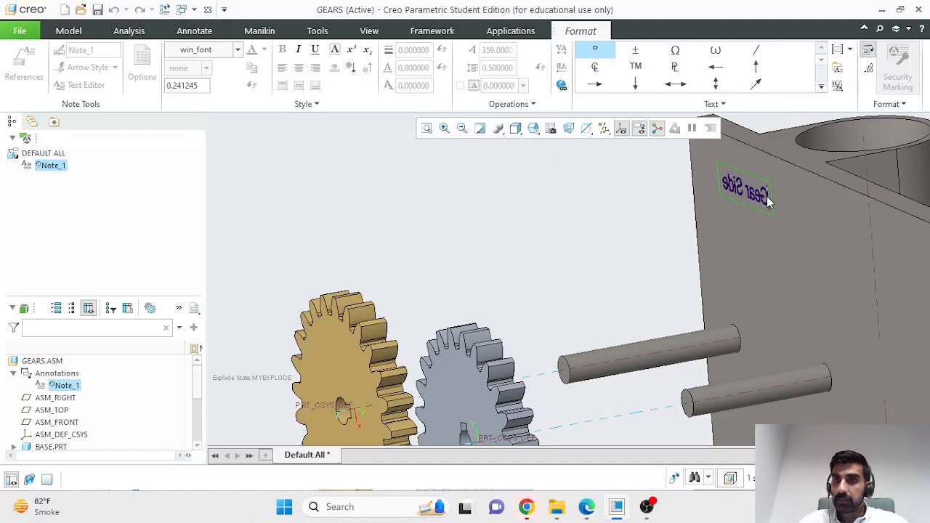
scroll(763, 198, "up", 2)
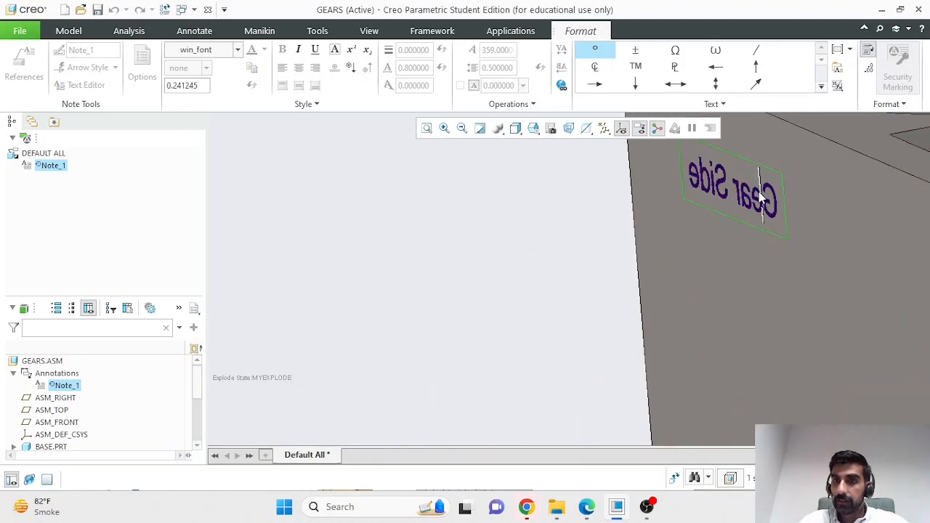
scroll(763, 197, "up", 2)
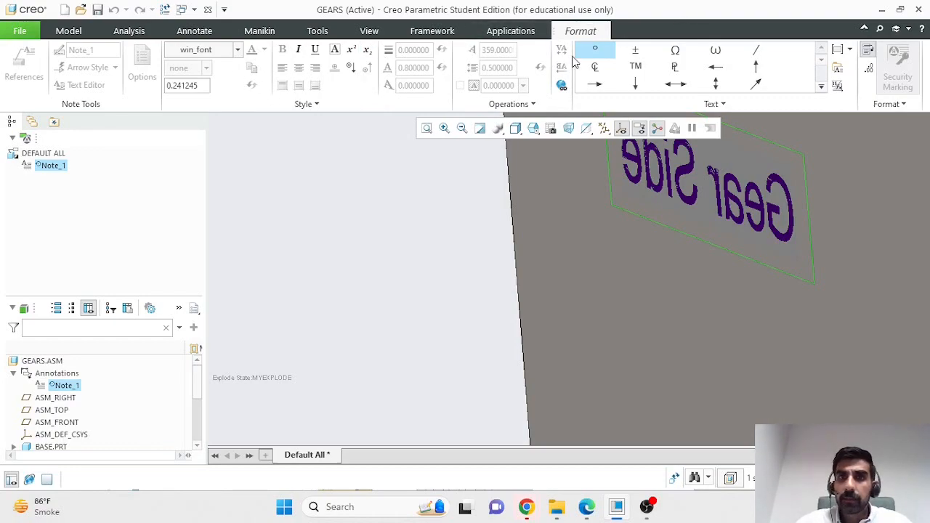
Step: Turn off Mirror on the Gear Side note so it reads correctly, then deselect it
left_click(681, 173)
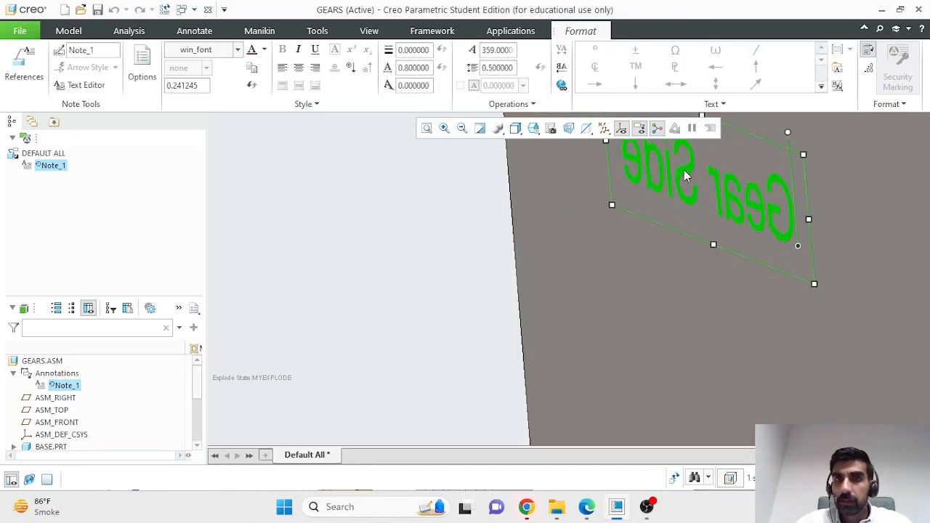
double_click(681, 173)
left_click(795, 183)
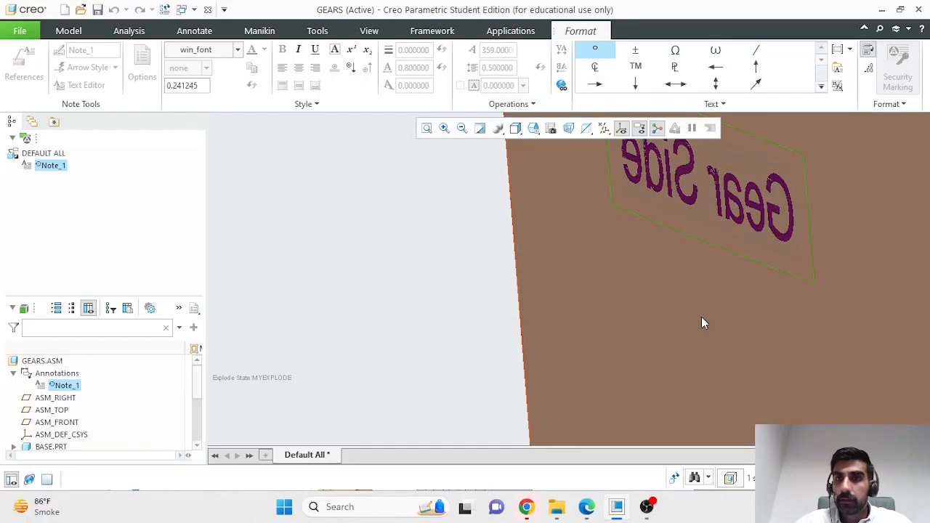
left_click(701, 317)
left_click(561, 68)
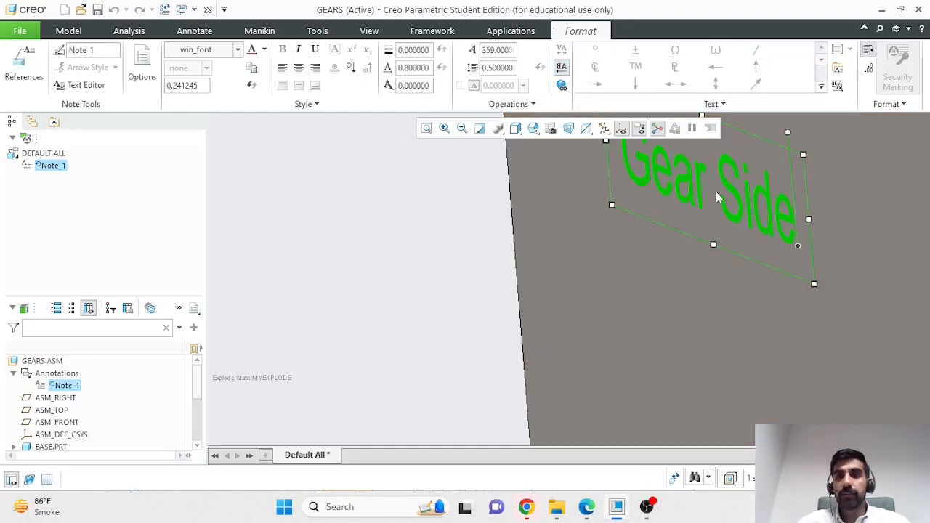
scroll(683, 196, "up", 5)
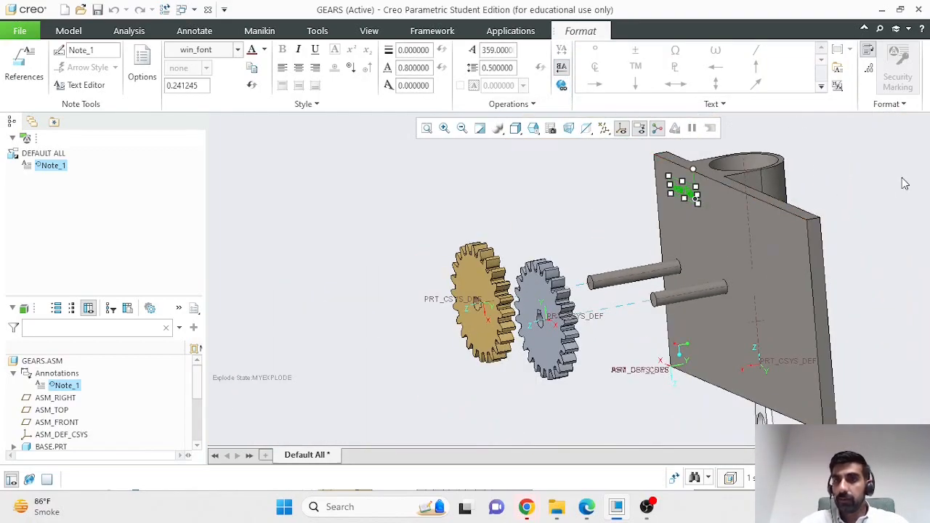
left_click(842, 215)
mouse_move(843, 216)
middle_mouse_down()
mouse_move(860, 222)
mouse_move(786, 229)
middle_mouse_up()
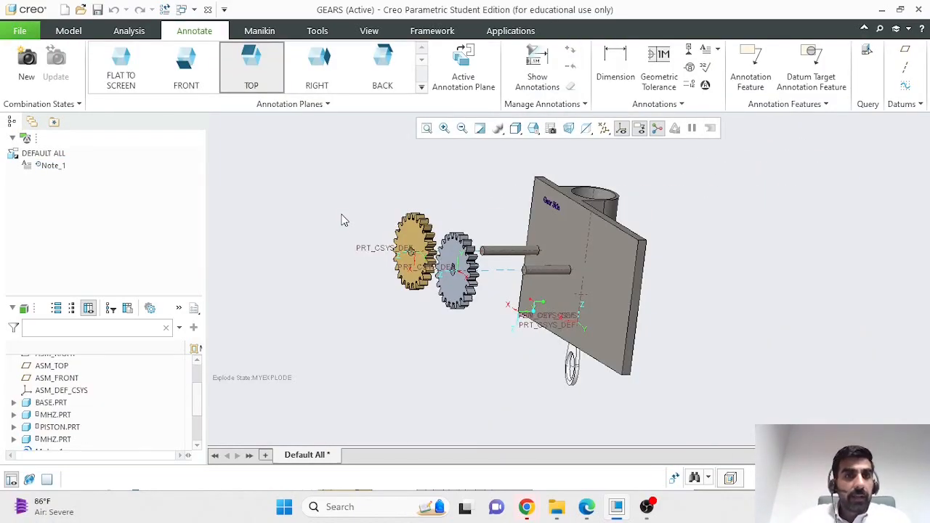
Step: Toggle Exploded View off on the View tab to reassemble the GEARS assembly
left_click(74, 30)
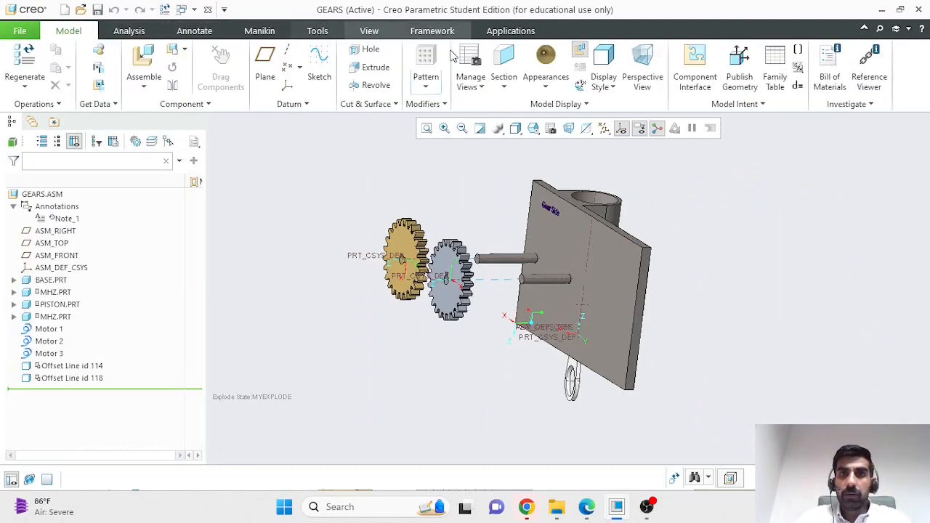
left_click(368, 31)
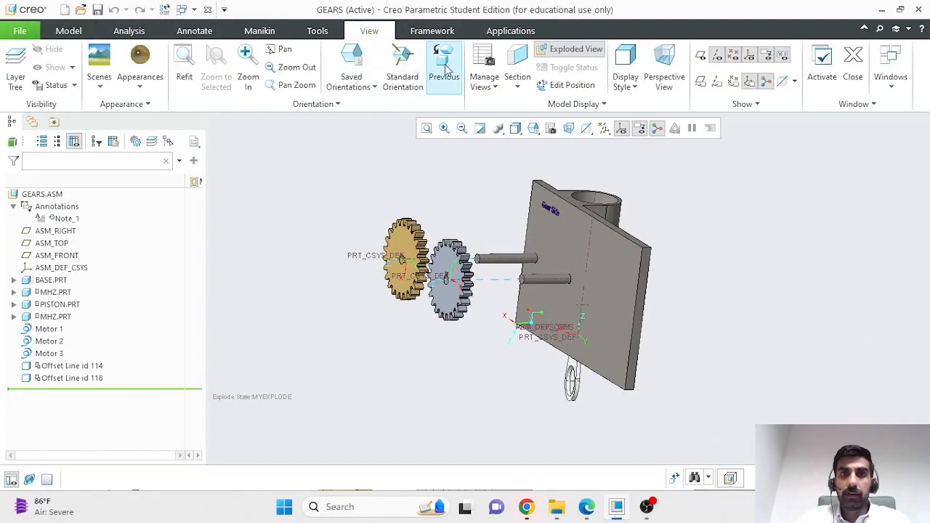
left_click(542, 49)
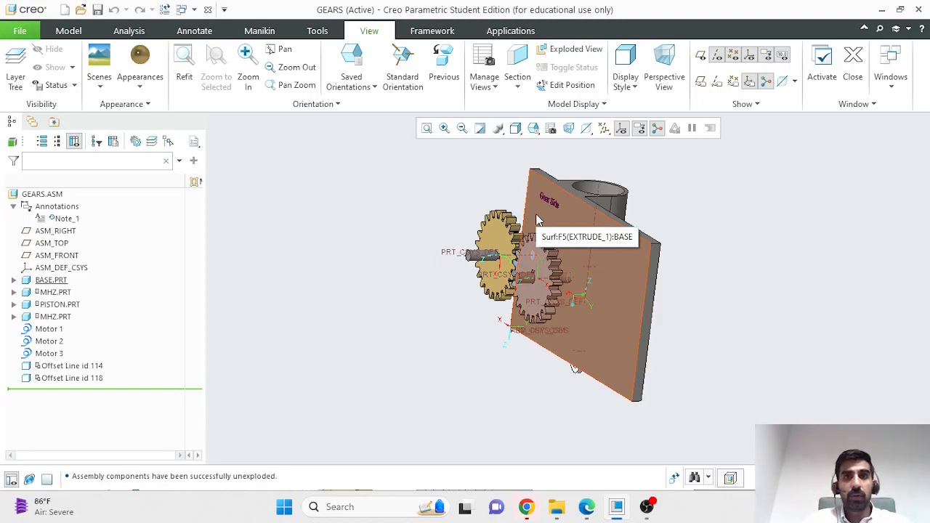
left_click(503, 35)
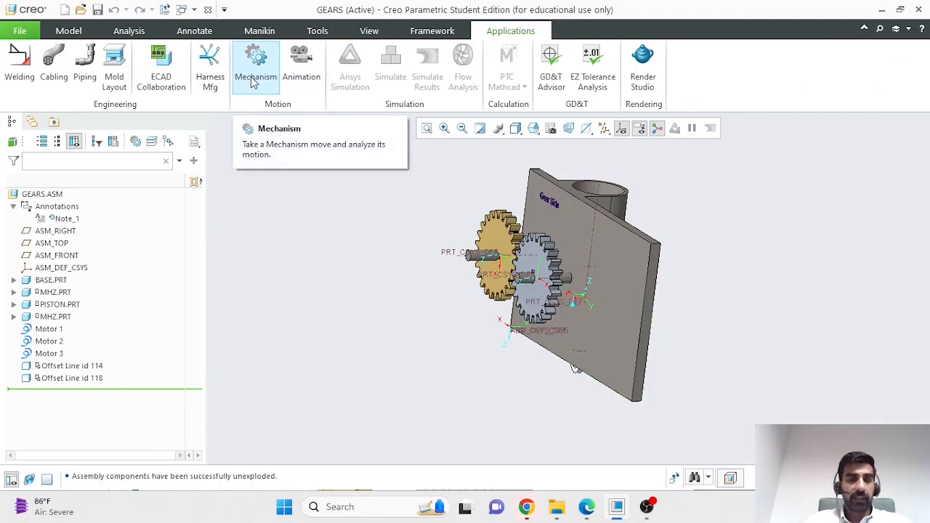
Step: Enter Animation mode and delete the existing sequences from Animation1
left_click(294, 81)
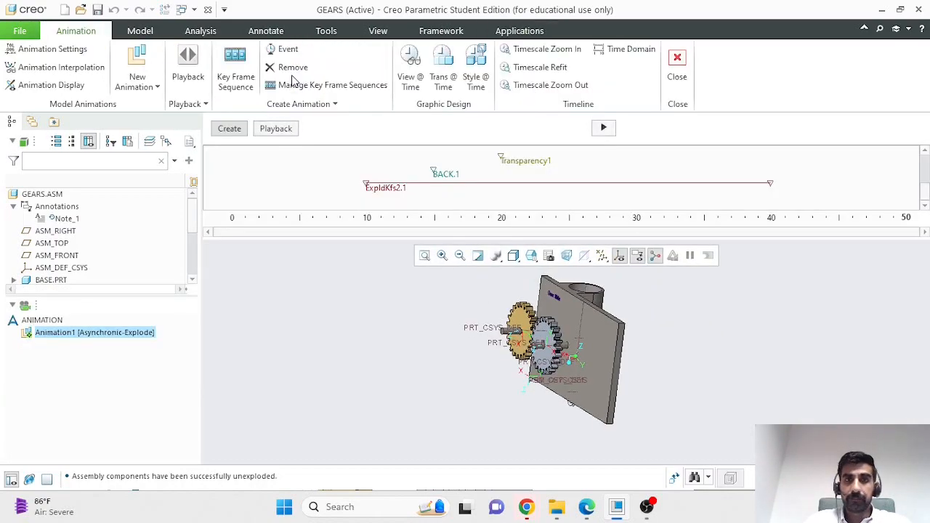
right_click(86, 334)
left_click(113, 369)
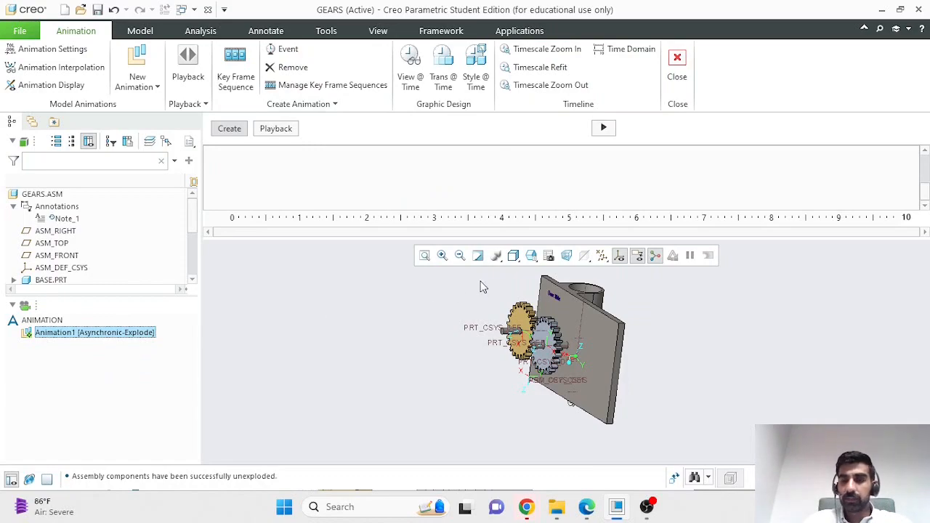
Step: Orbit to a face-on view of both gears and start a new Key Frame Sequence
middle_click_drag(702, 342, 591, 352)
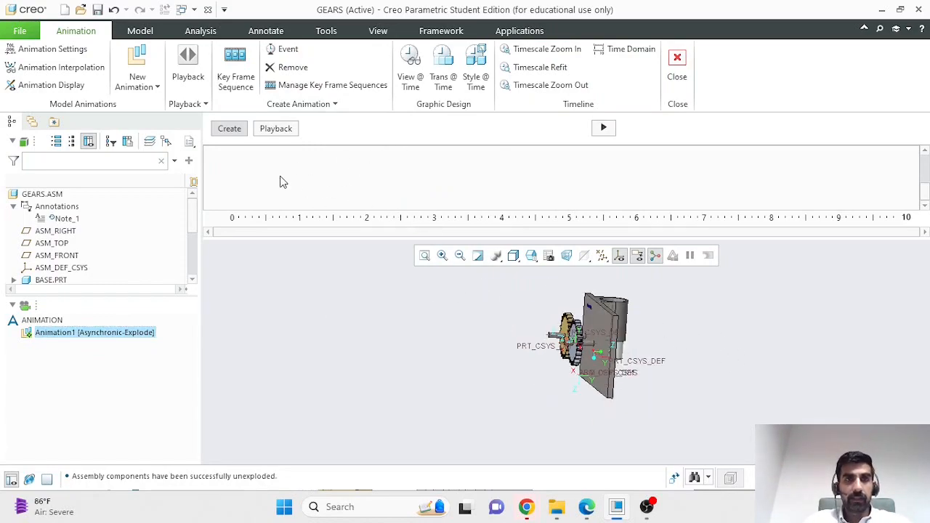
scroll(527, 352, "up", 2)
scroll(526, 352, "down", 5)
middle_click_drag(619, 347, 720, 341)
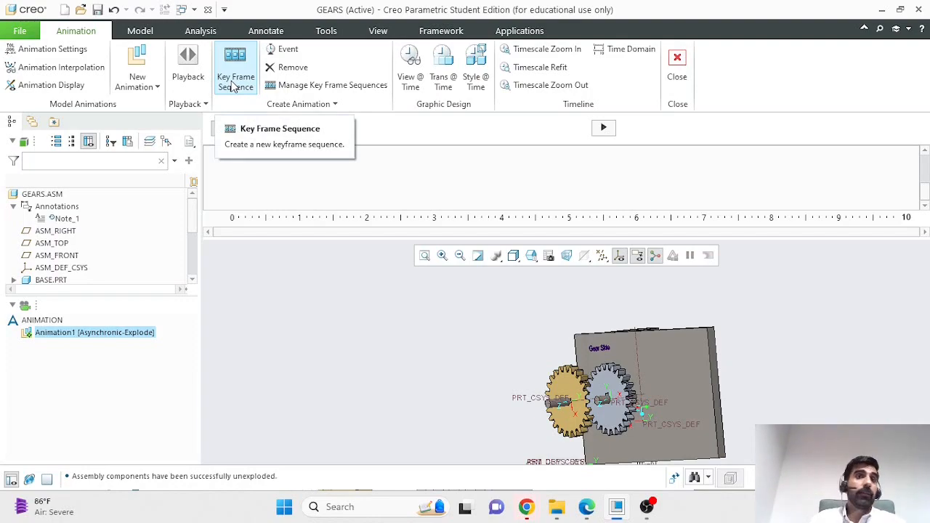
scroll(501, 363, "down", 3)
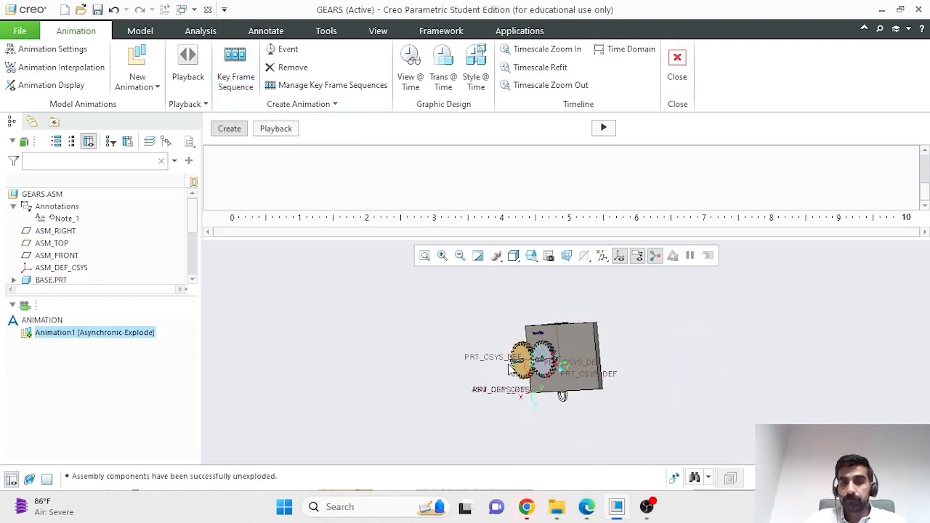
scroll(630, 369, "up", 4)
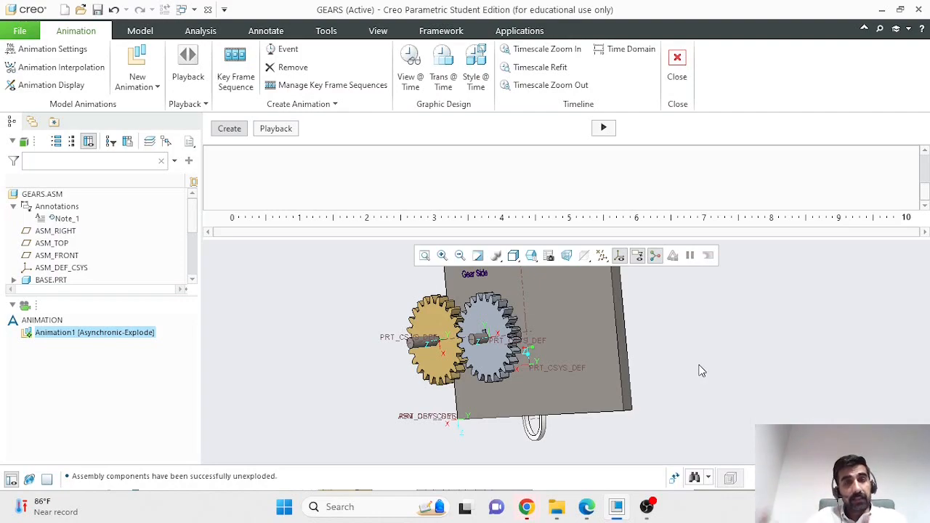
left_click(246, 76)
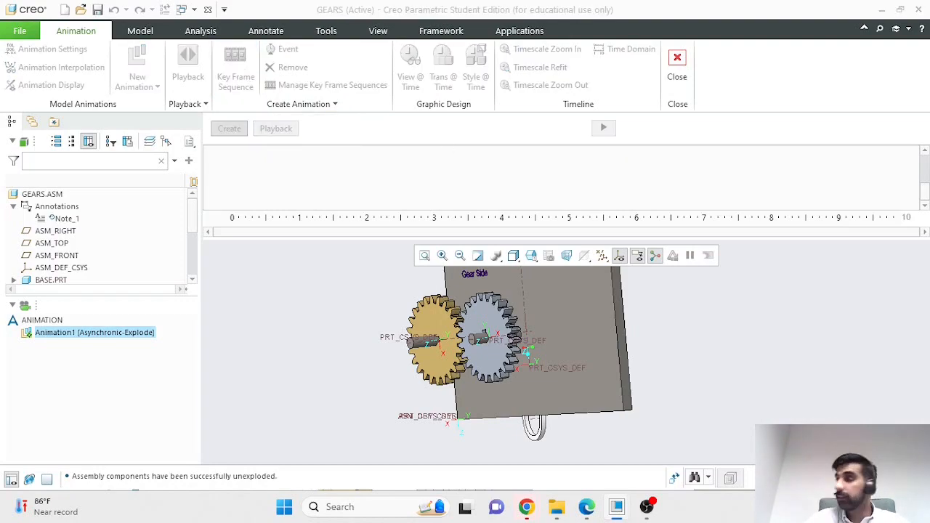
Step: Name the key frame sequence MyAnimation and add Unexploded at 0 and MYEXPLODE at 10
left_click_drag(352, 186, 253, 78)
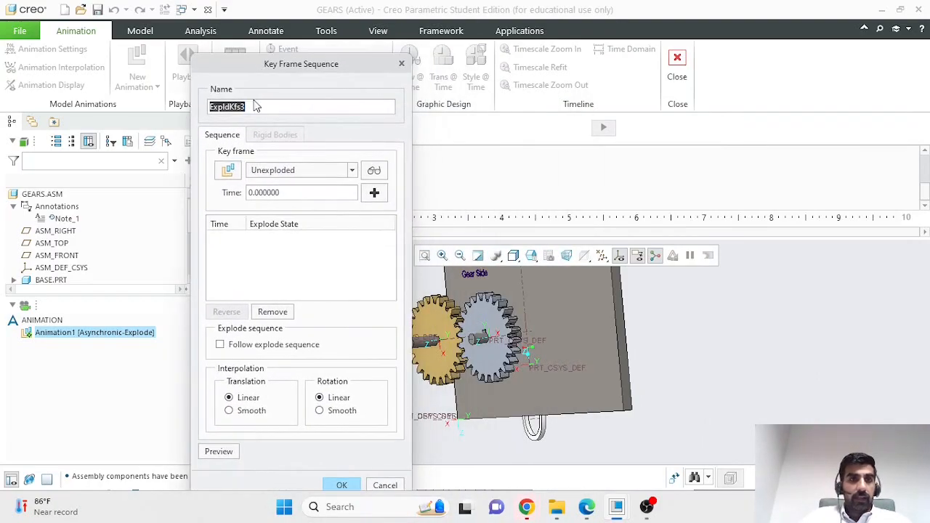
type("MyAnimation")
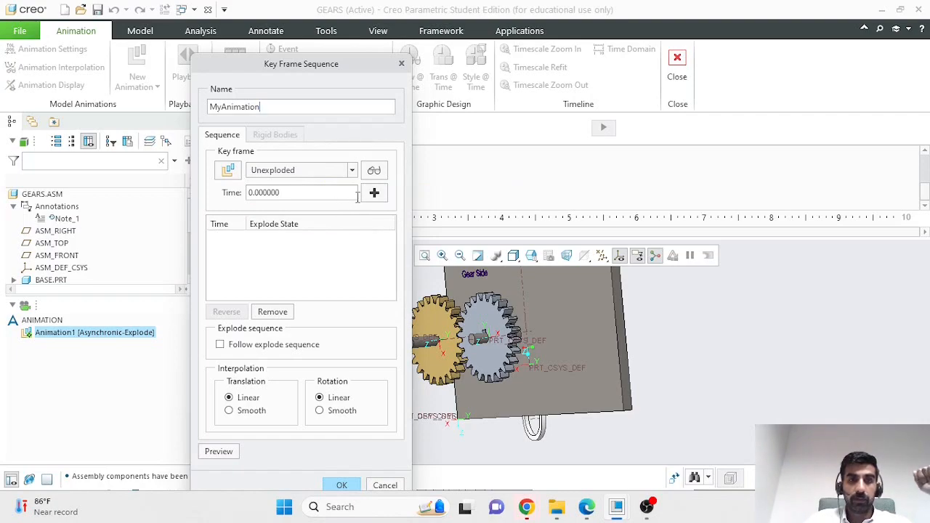
left_click(374, 194)
left_click(337, 192)
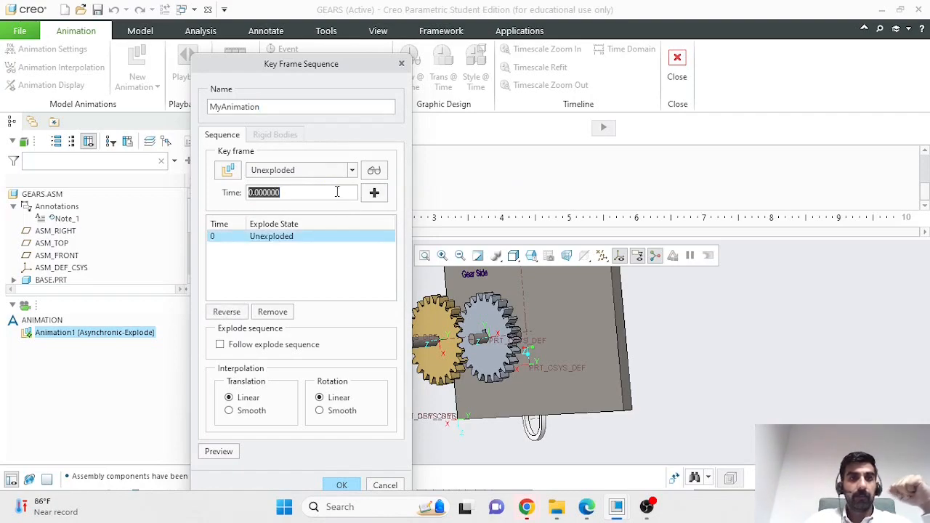
type("10")
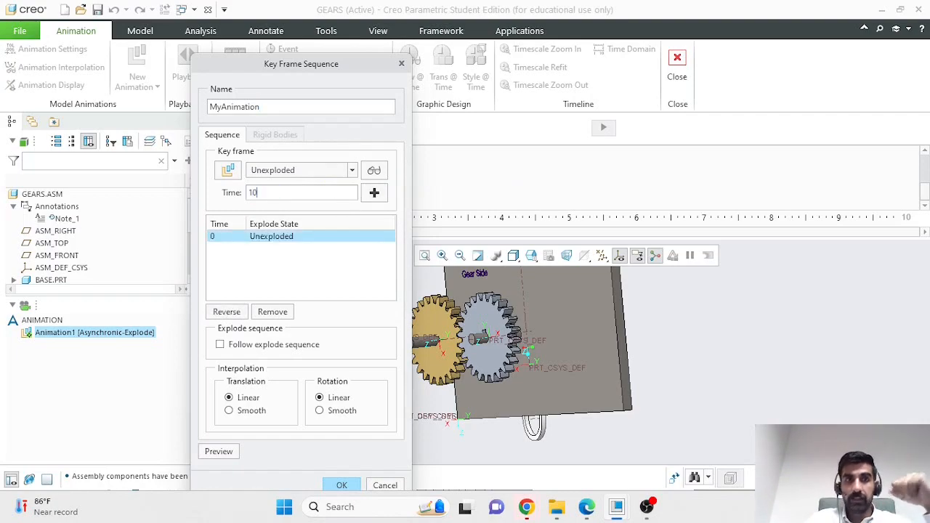
left_click(346, 171)
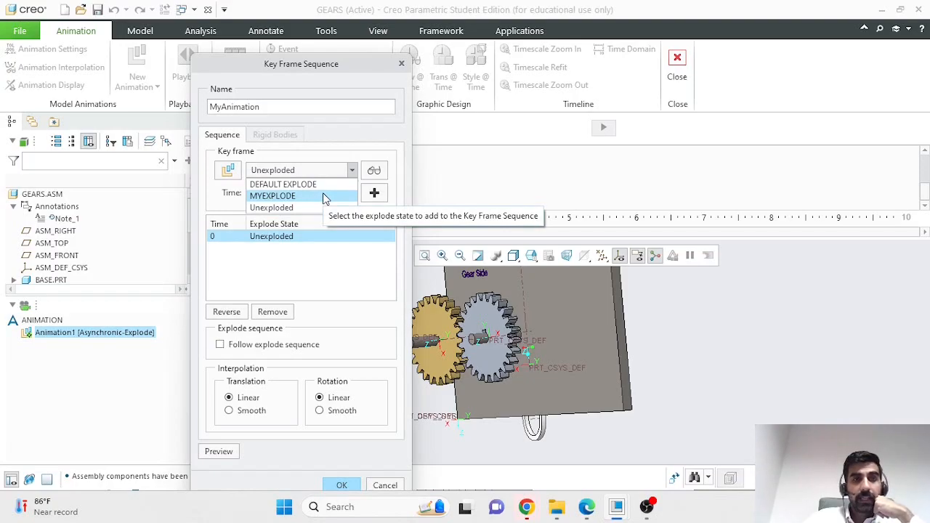
left_click(287, 196)
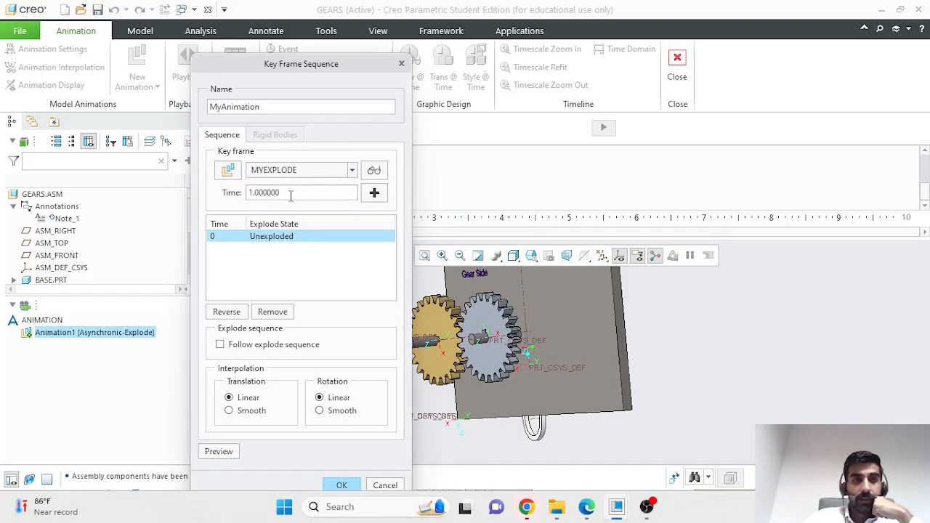
double_click(290, 192)
type("10")
left_click(374, 193)
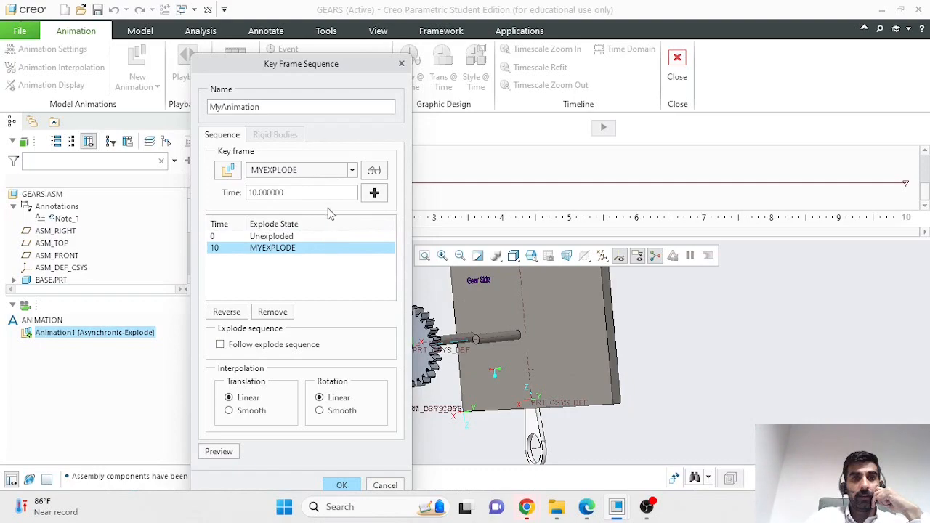
Step: Add a final Unexploded key frame at 20 and confirm the MyAnimation sequence
left_click(352, 170)
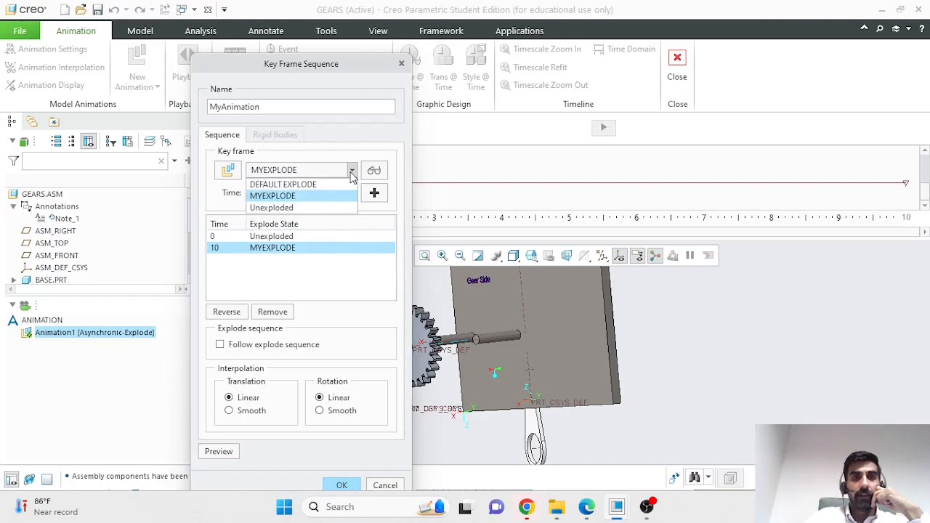
left_click(316, 207)
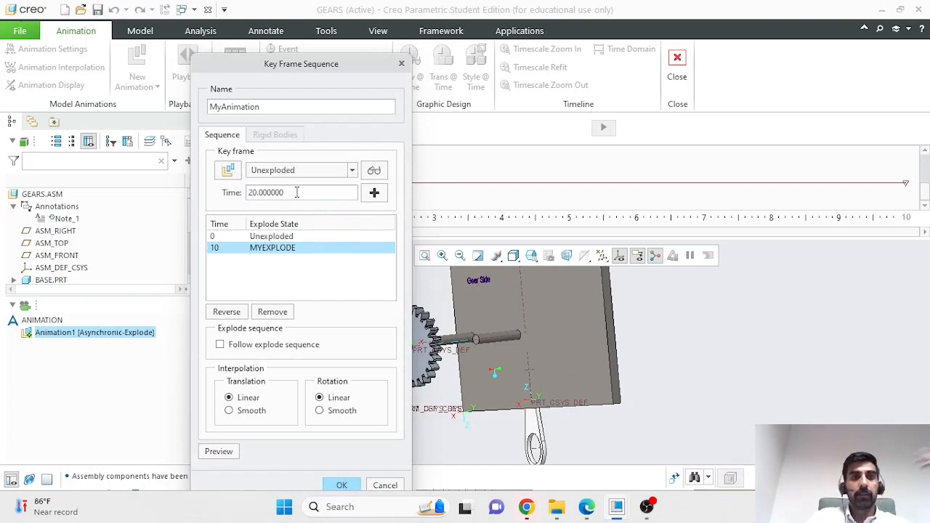
left_click(375, 194)
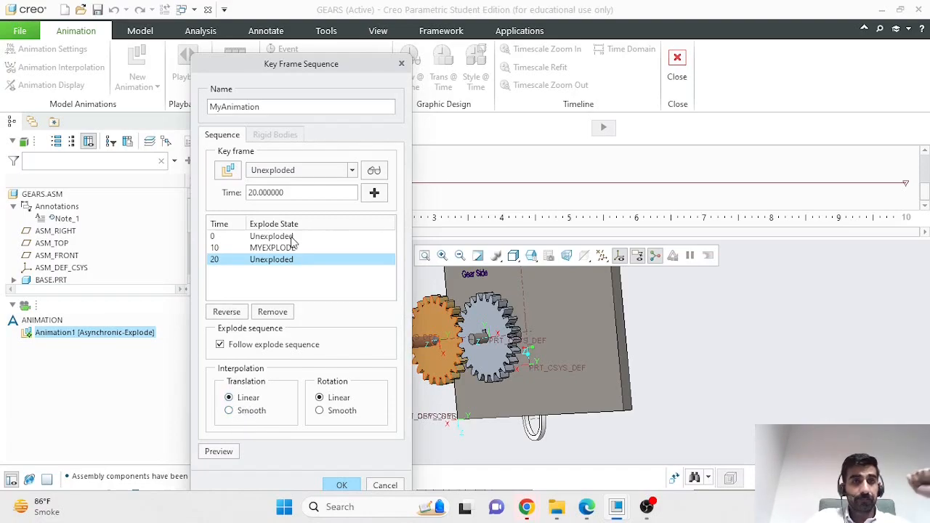
left_click_drag(317, 67, 320, 16)
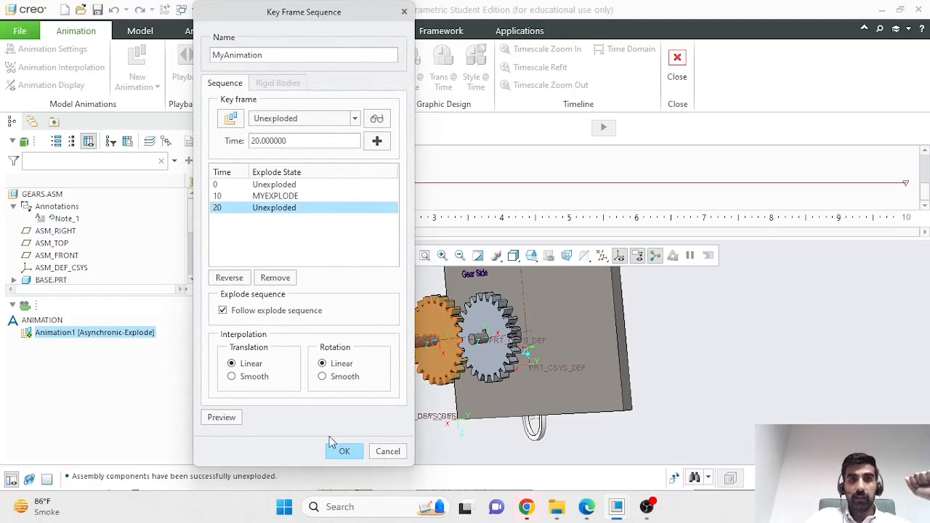
left_click(345, 452)
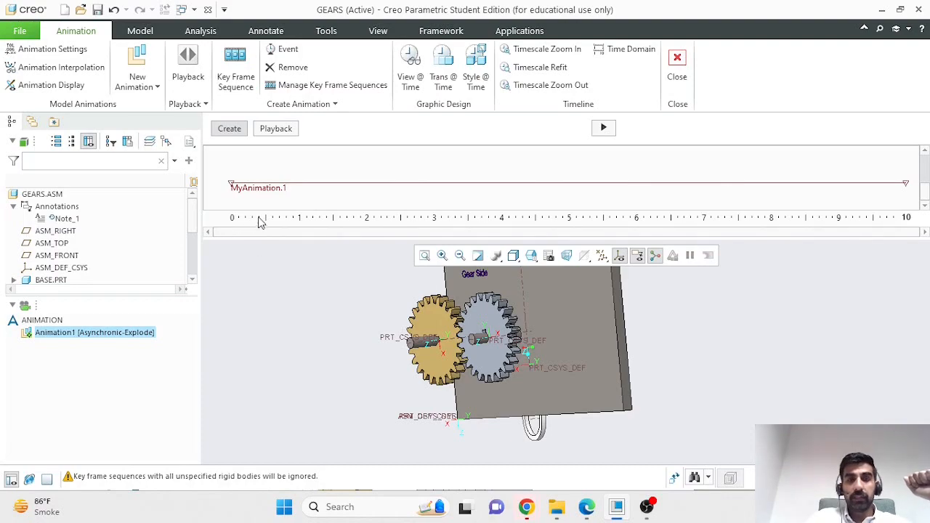
Step: Set the animation time domain end time to 25 seconds, then play the animation
right_click(882, 221)
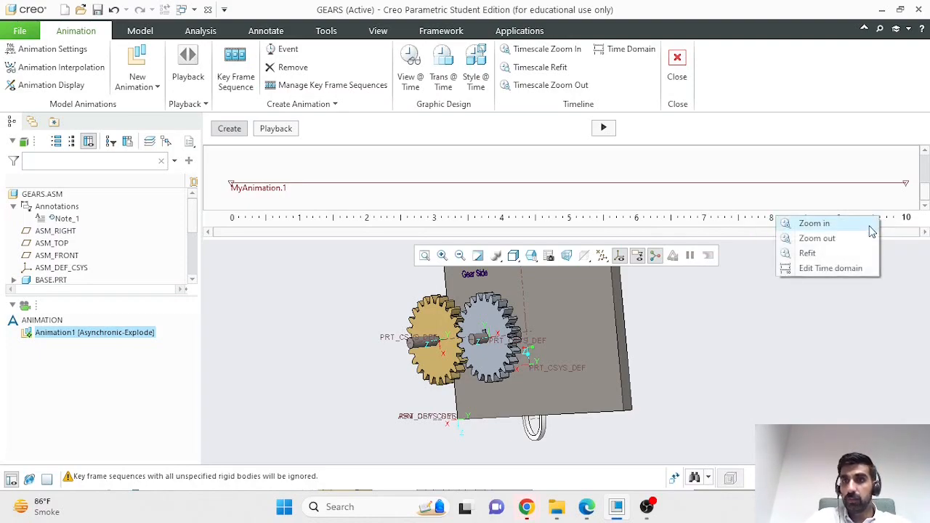
left_click(848, 269)
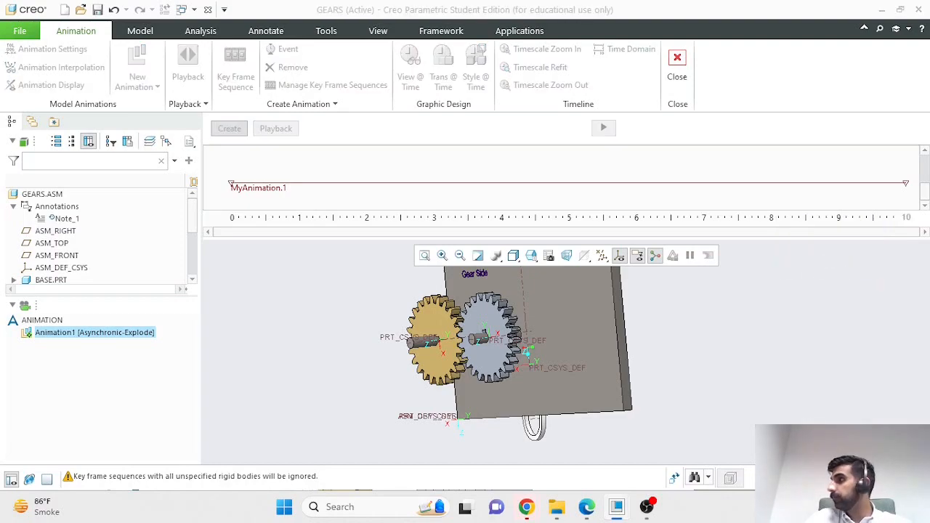
left_click_drag(561, 302, 412, 124)
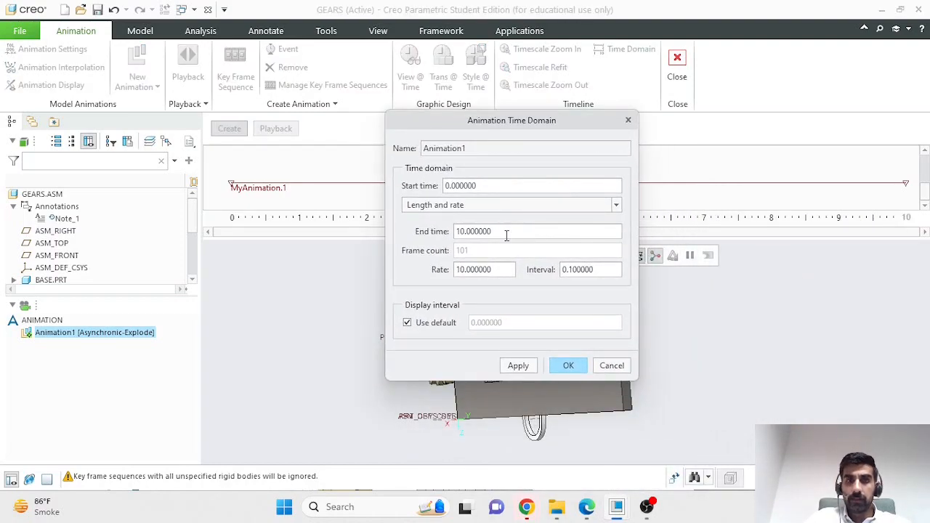
left_click_drag(506, 234, 458, 232)
type("25")
left_click(569, 365)
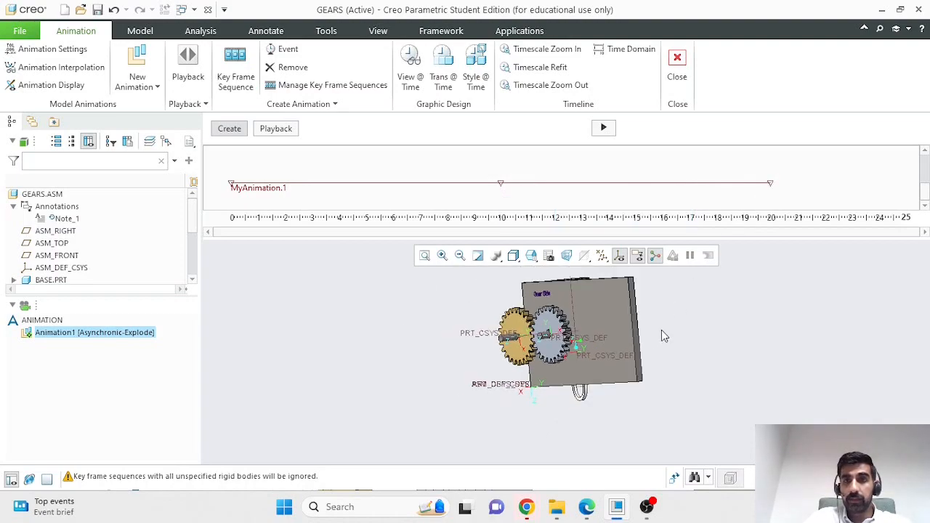
left_click(603, 128)
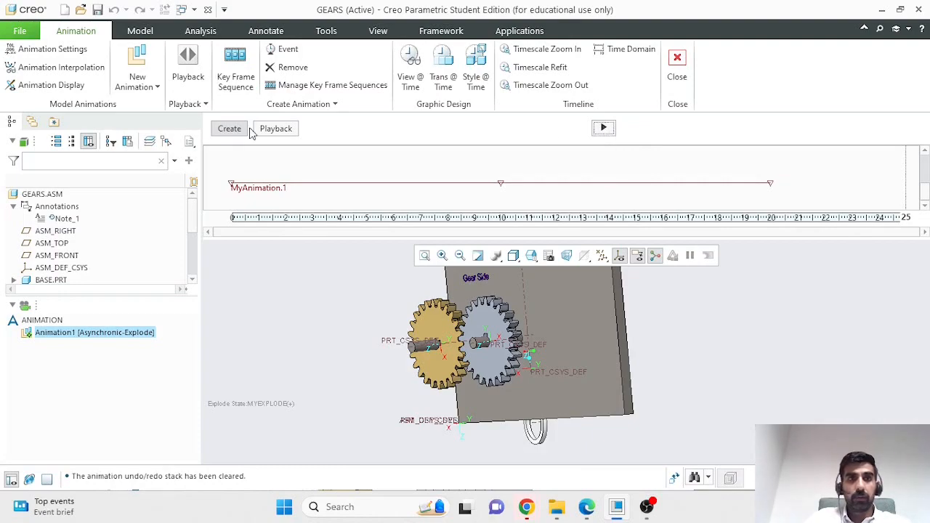
Step: Play back Animation1 from Playbacks, stop it, then exit animation mode saving the playback
left_click(190, 67)
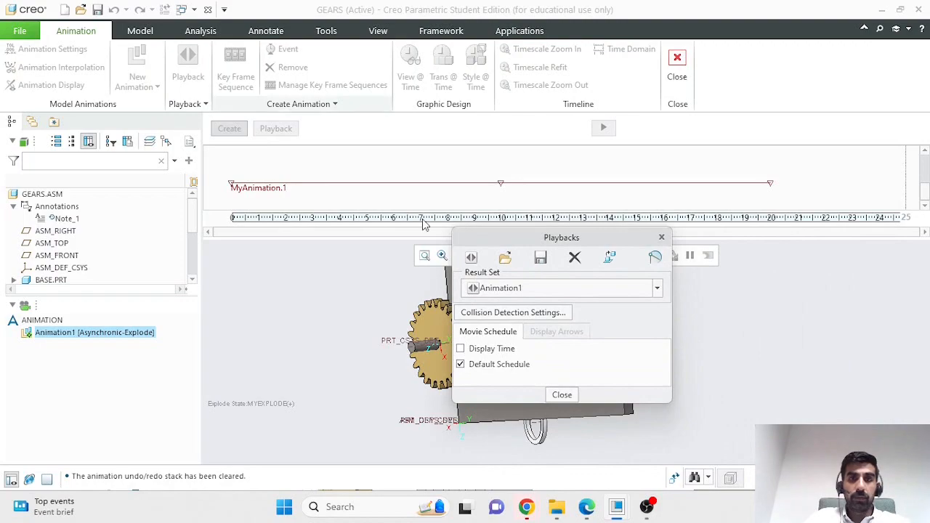
left_click(470, 259)
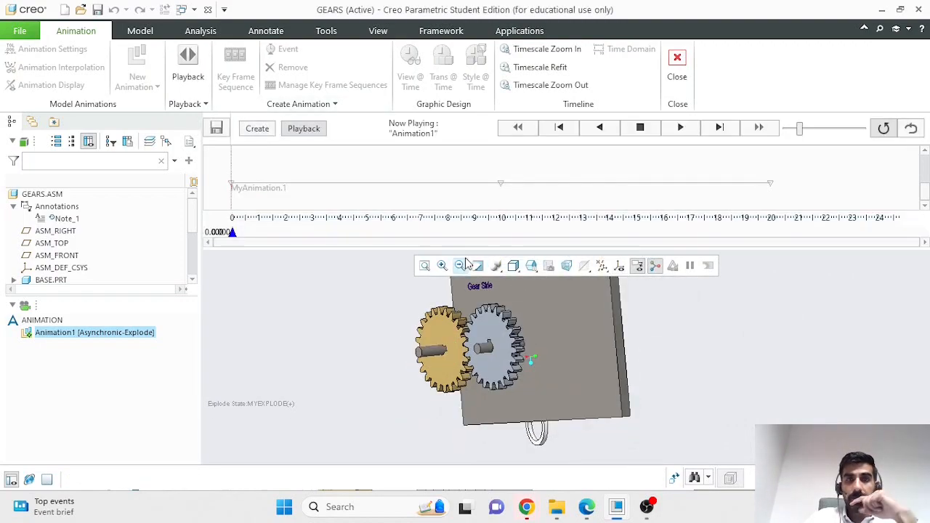
left_click(681, 129)
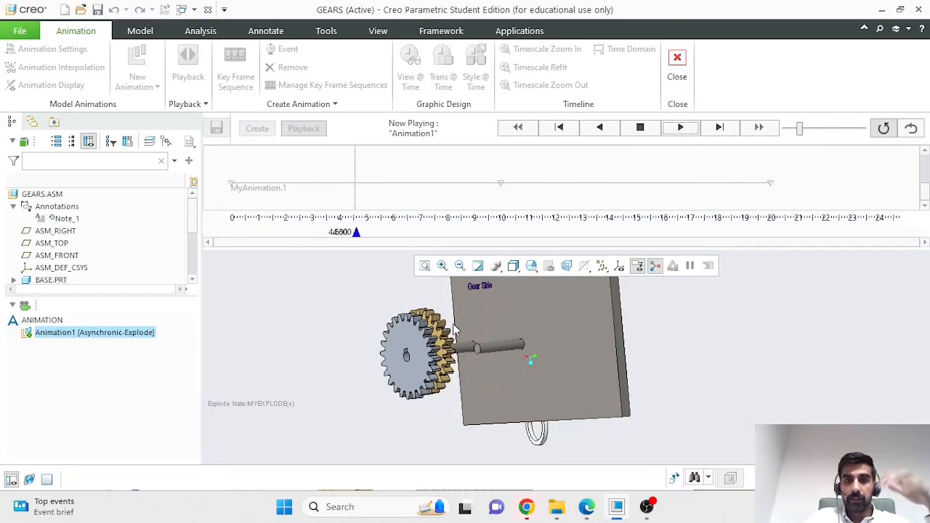
mouse_move(658, 370)
middle_mouse_down()
mouse_move(683, 375)
mouse_move(699, 361)
mouse_move(687, 372)
middle_mouse_up()
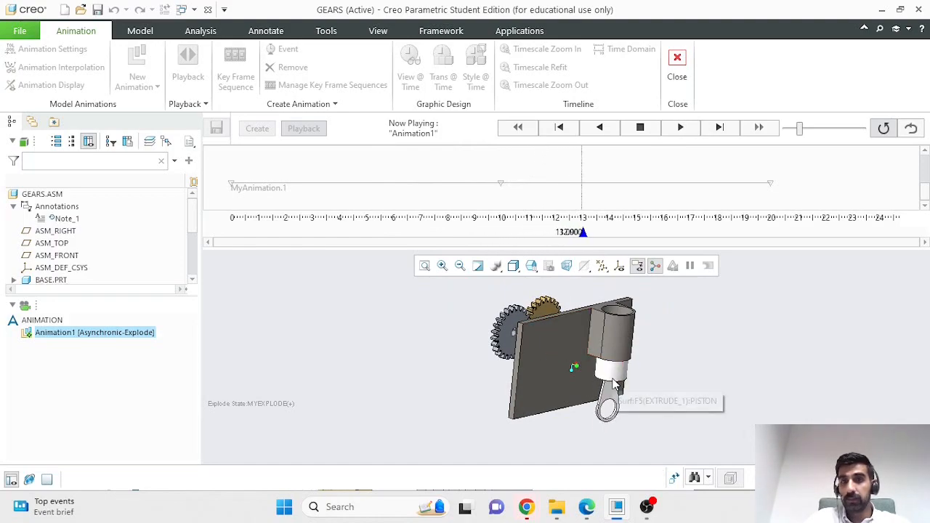
mouse_move(665, 361)
middle_mouse_down()
mouse_move(691, 369)
mouse_move(662, 367)
middle_mouse_up()
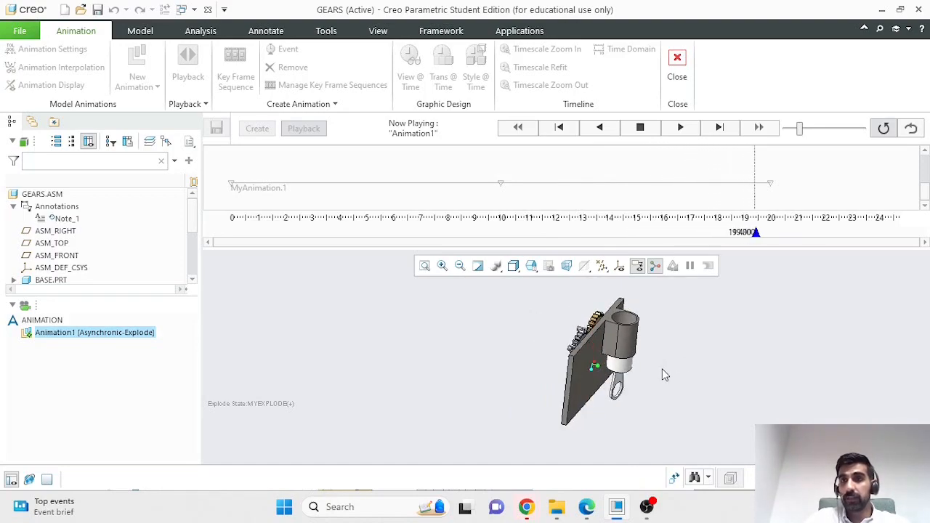
left_click(639, 128)
left_click(676, 77)
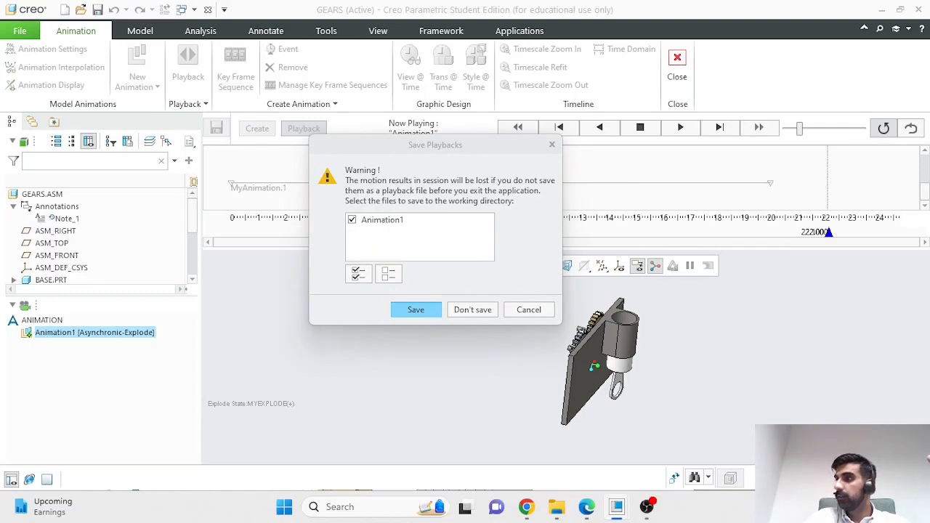
left_click(415, 309)
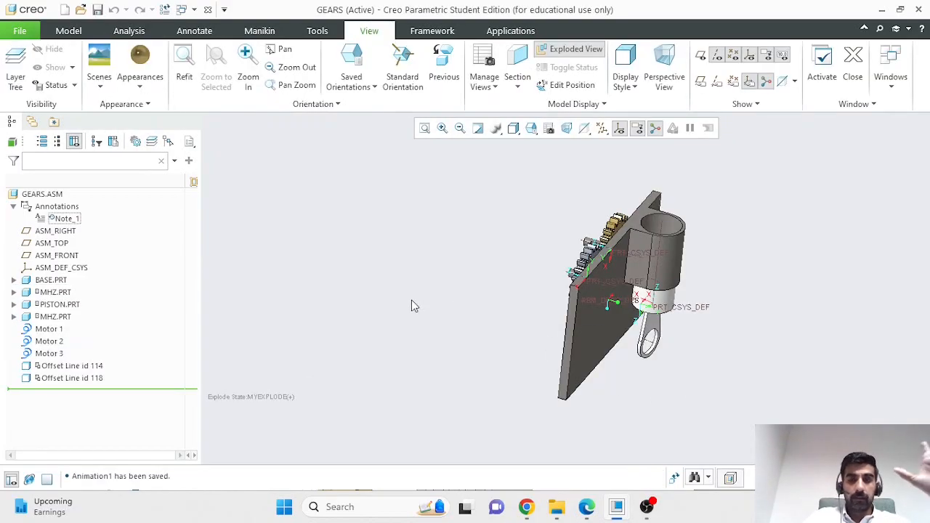
Step: Open the View Manager's explode states and check the Myexplode state's options
middle_click_drag(433, 271, 456, 280)
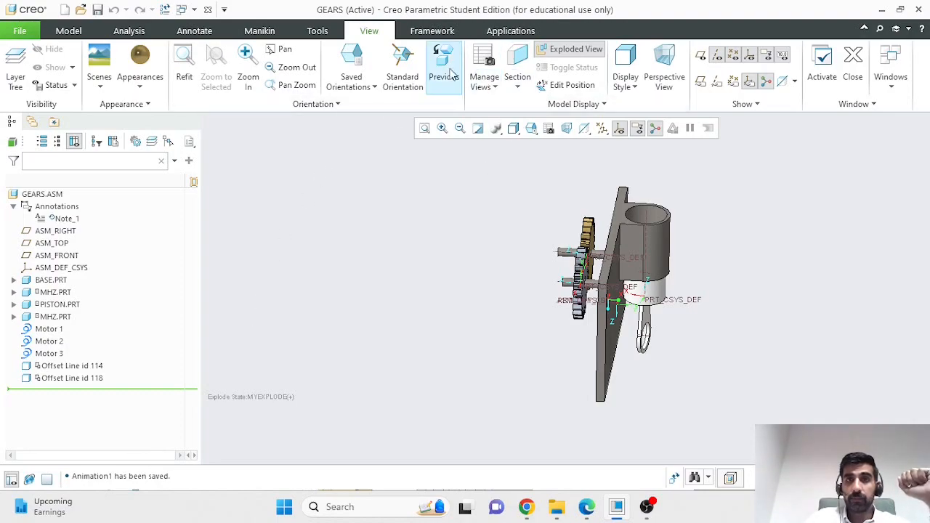
left_click(484, 73)
left_click_drag(723, 125, 206, 63)
right_click(229, 158)
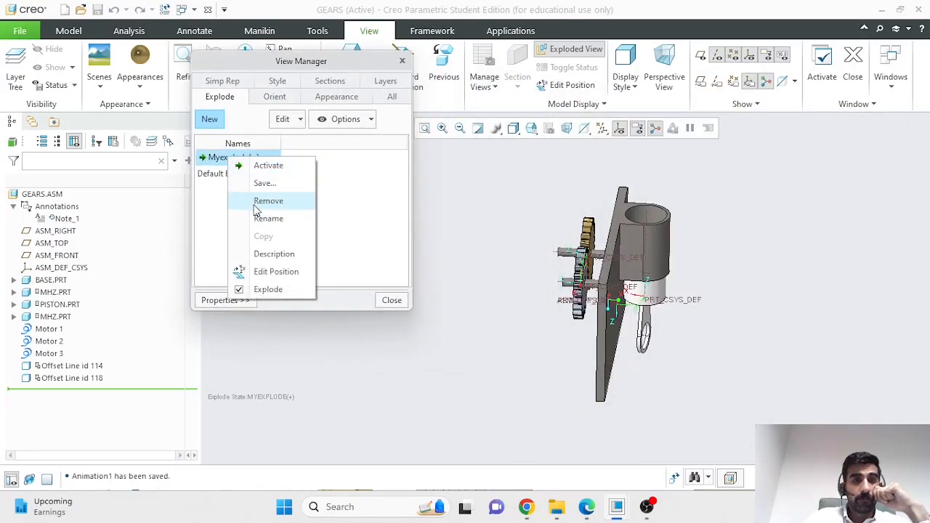
left_click(212, 215)
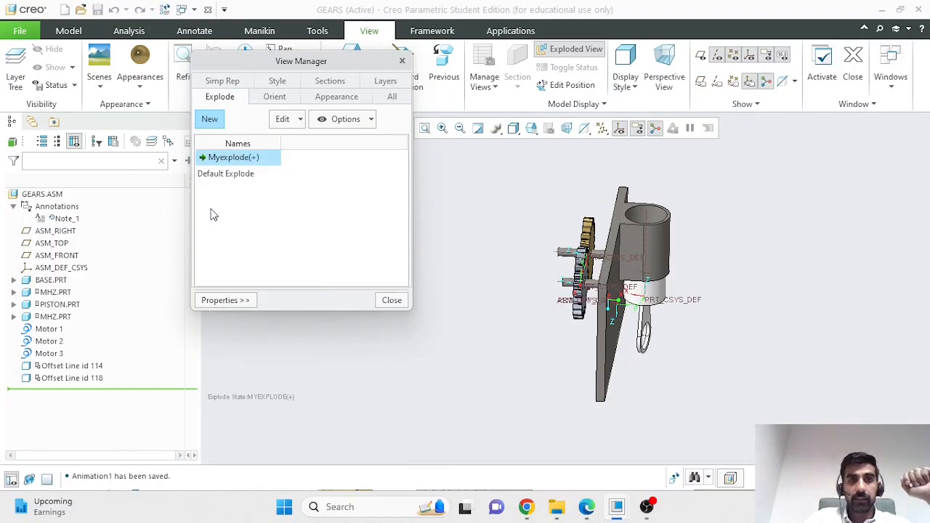
Step: Start a PistonExplore explode state without saving MYEXPLODE, abort it, and turn off the exploded view
left_click(209, 121)
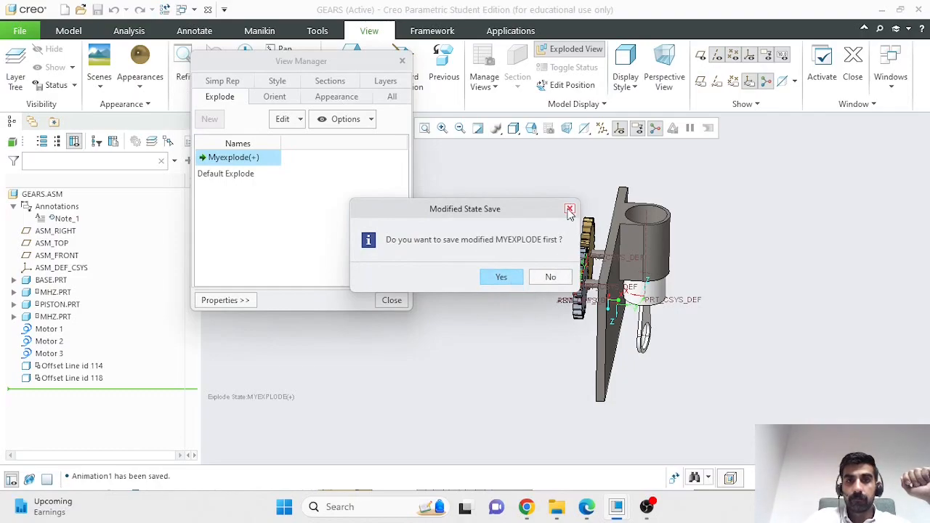
left_click(559, 277)
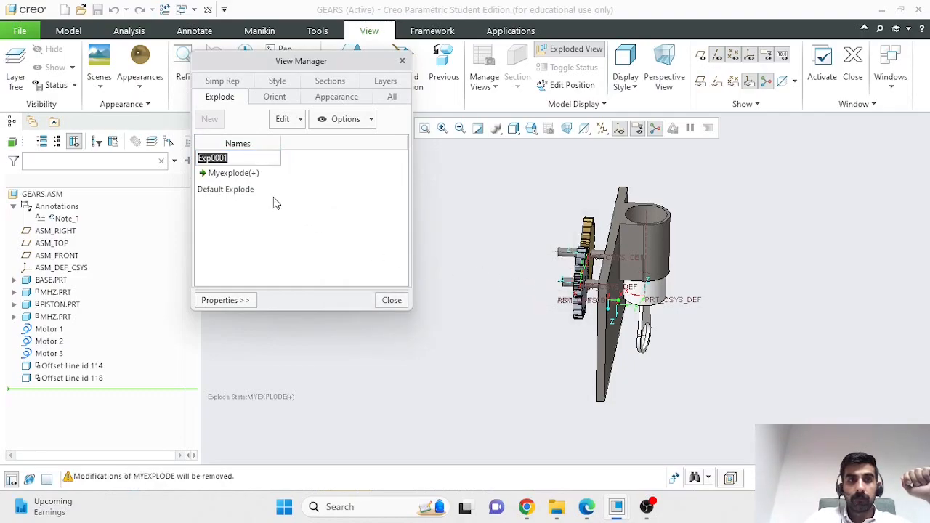
type("PistonExplore")
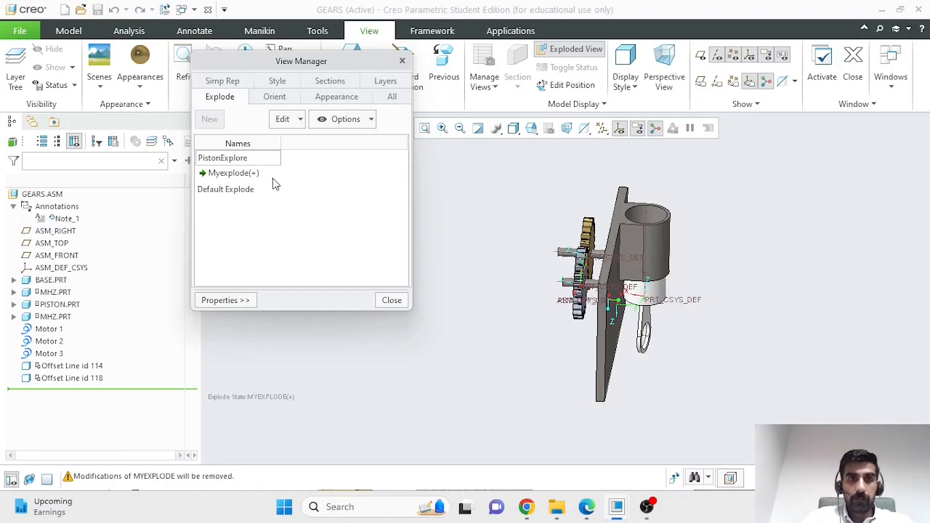
left_click(391, 300)
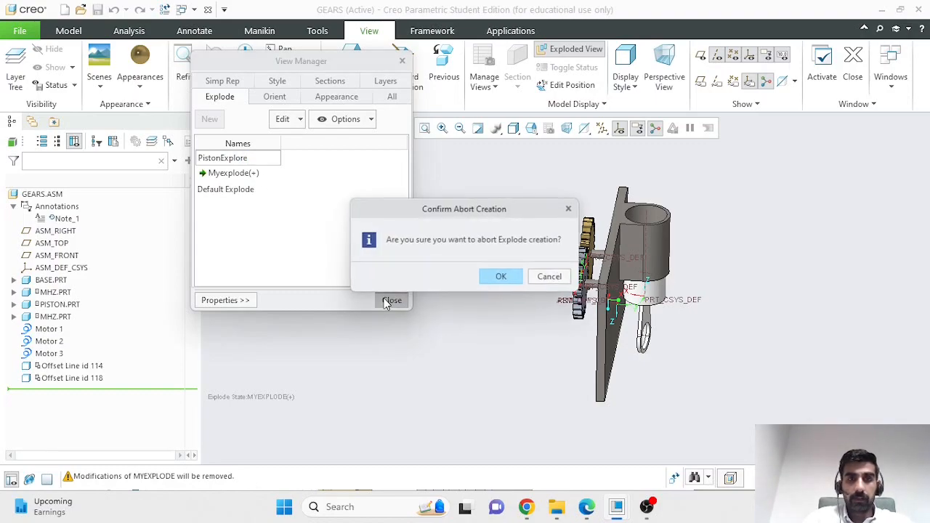
left_click(501, 275)
left_click(561, 49)
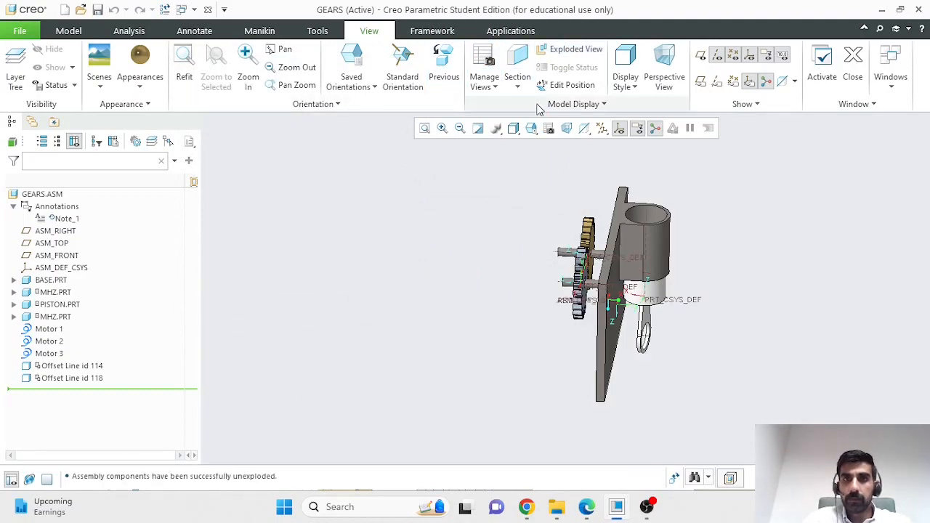
Step: Remove the Myexplode explode state from the View Manager
left_click(483, 69)
left_click_drag(732, 126, 219, 58)
right_click(241, 154)
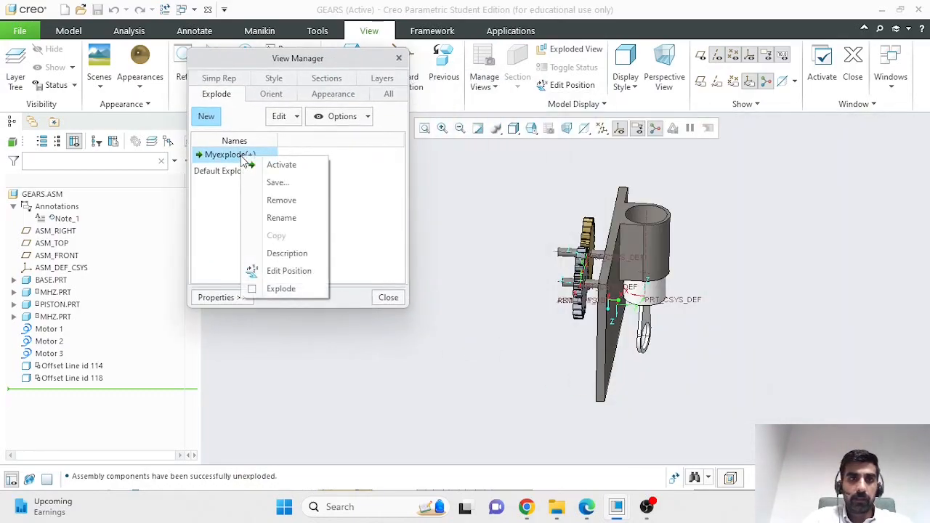
left_click(277, 200)
left_click(526, 276)
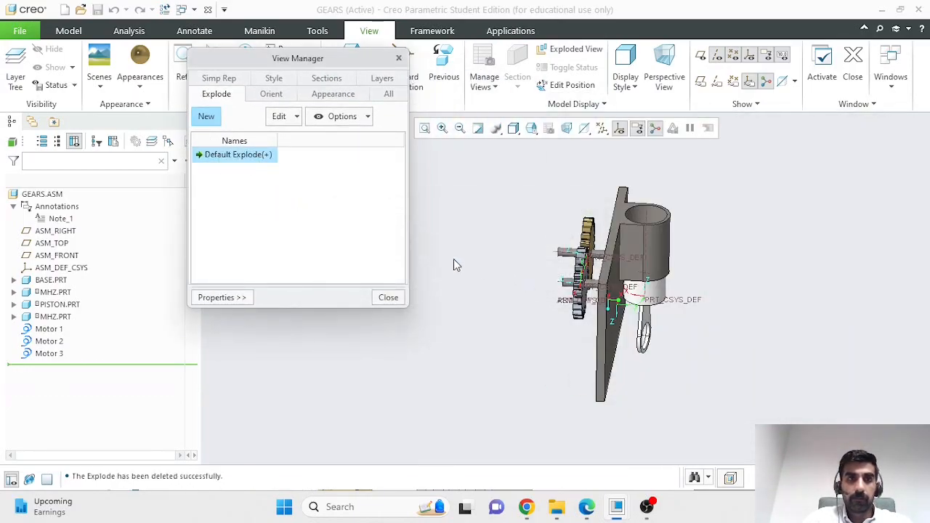
middle_click_drag(484, 330, 472, 295)
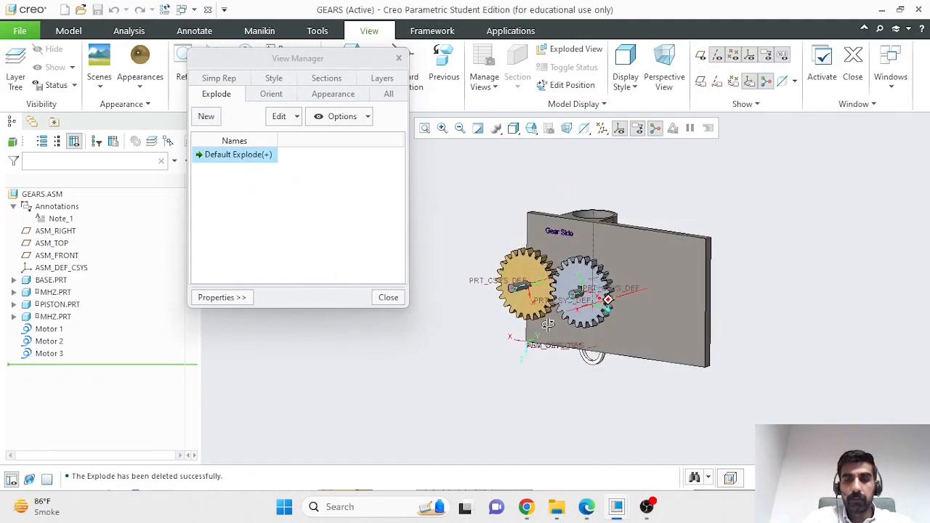
Step: Update Default Explode, create explode state GearExplode, and start editing its component positions
left_click(207, 117)
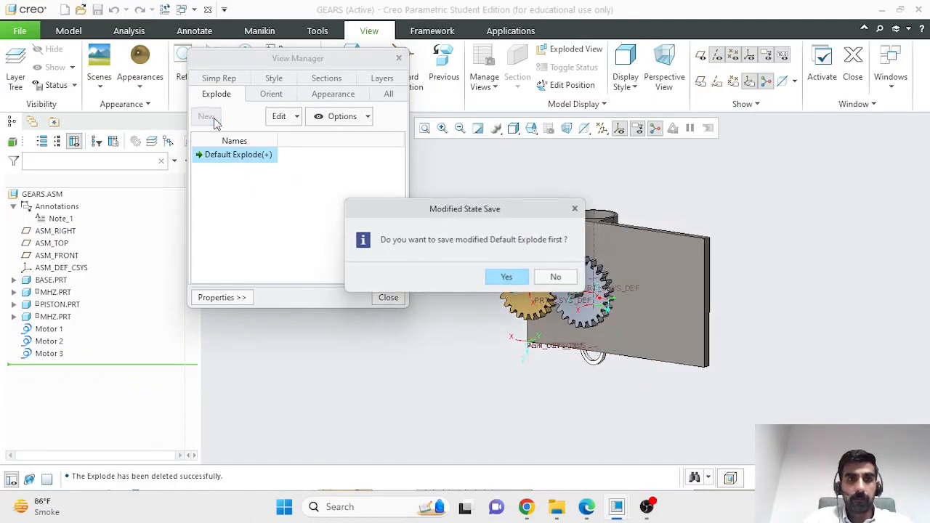
left_click(506, 278)
left_click(529, 318)
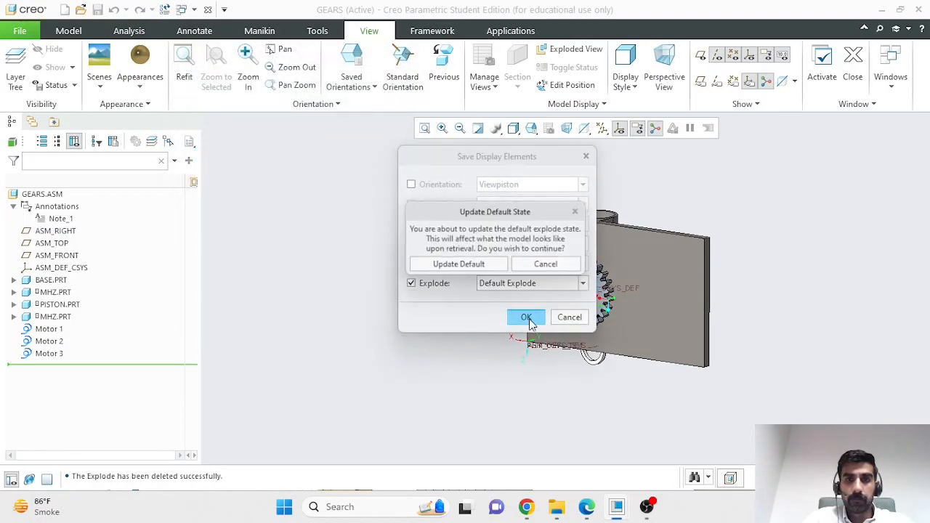
left_click(459, 265)
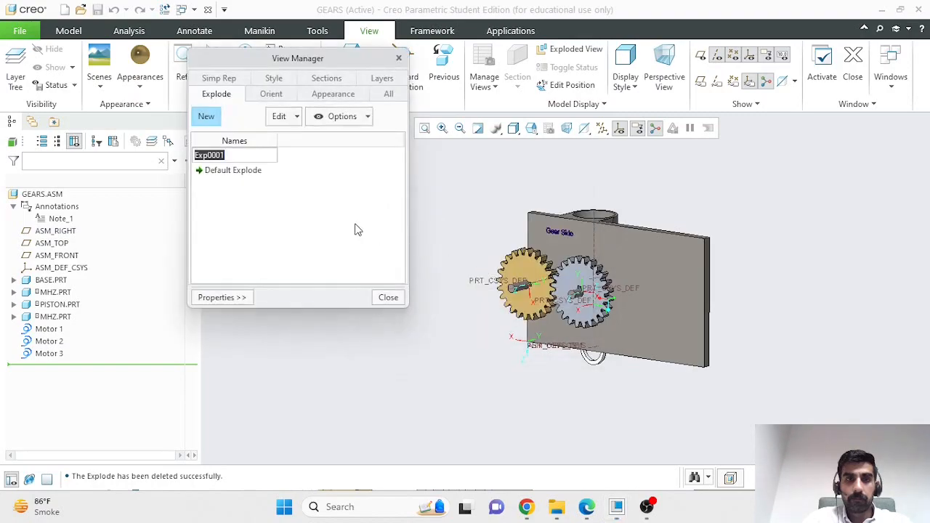
type("GearExplode")
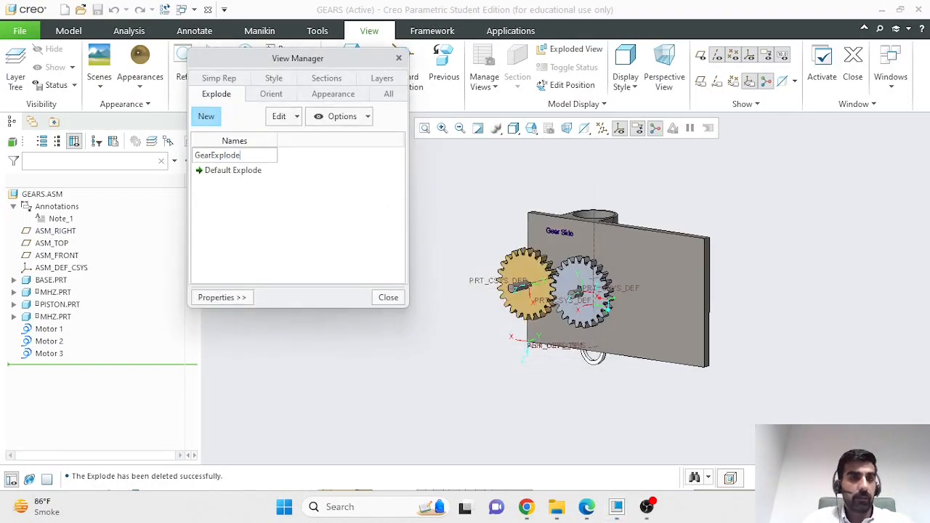
key("Return")
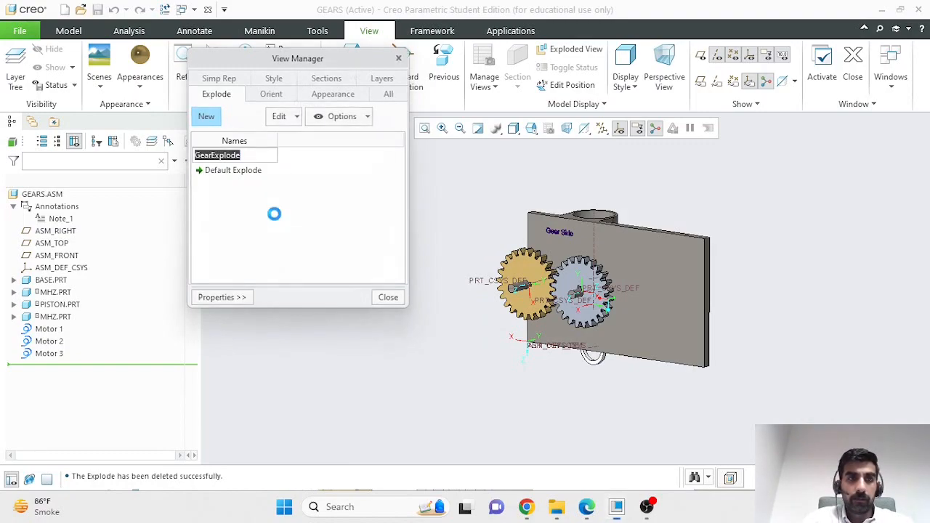
right_click(253, 157)
left_click(290, 269)
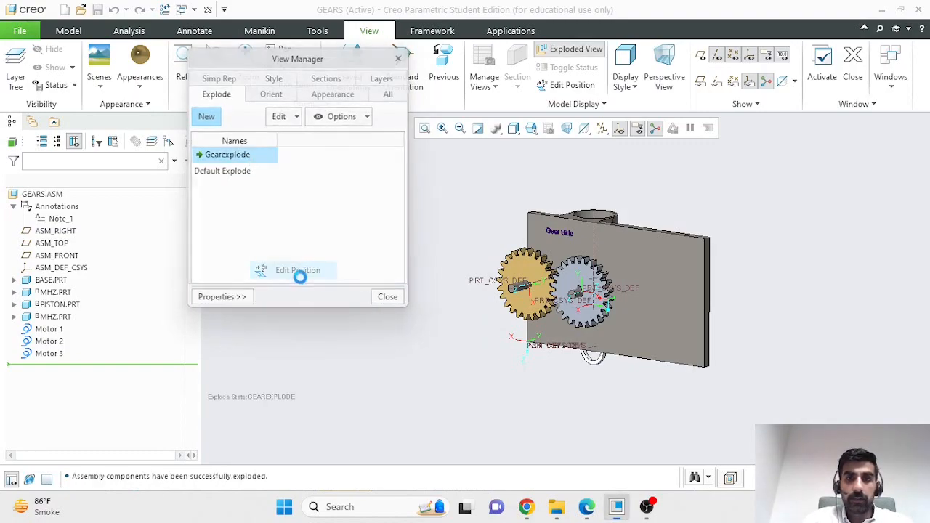
left_click(514, 273)
Step: Drag one gear 10 units and the other 7.5 units off the plate, then move both back 2.5
left_click_drag(495, 280, 363, 314)
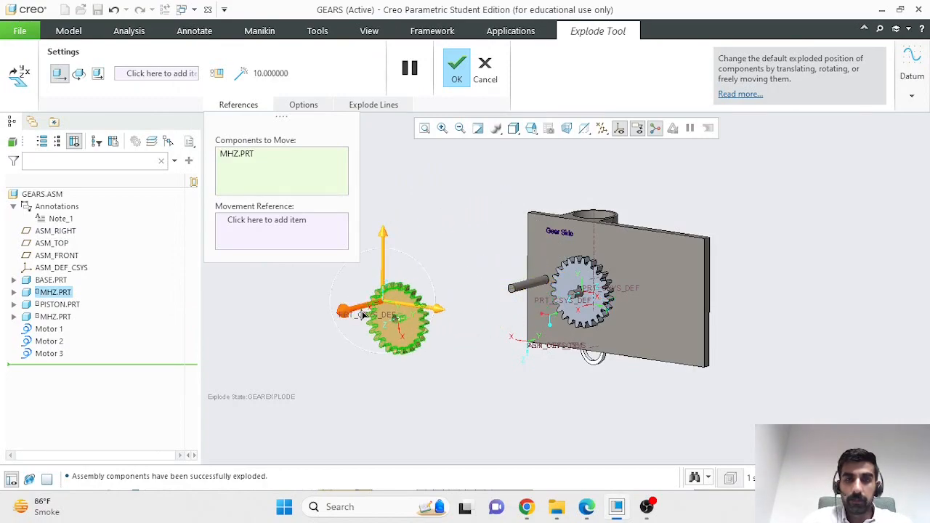
left_click(560, 298)
left_click_drag(560, 298, 462, 331)
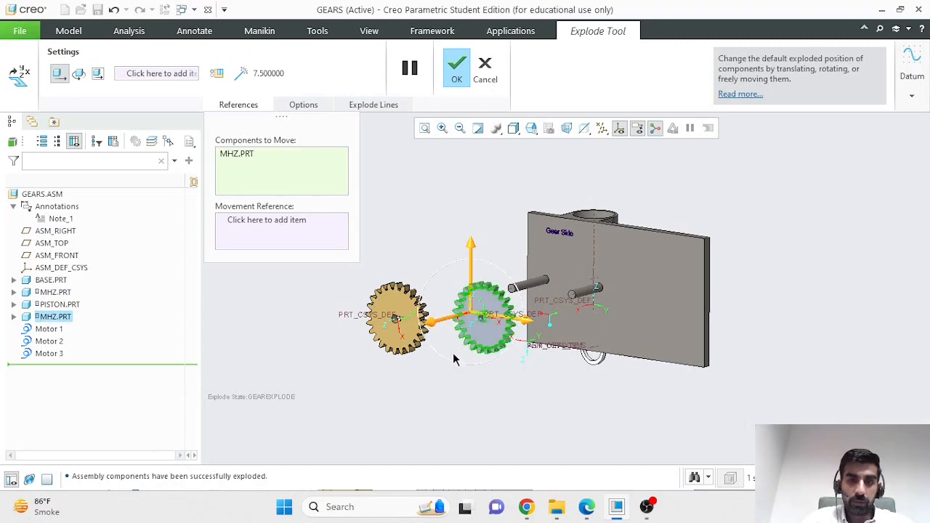
left_click(412, 322, "ctrl")
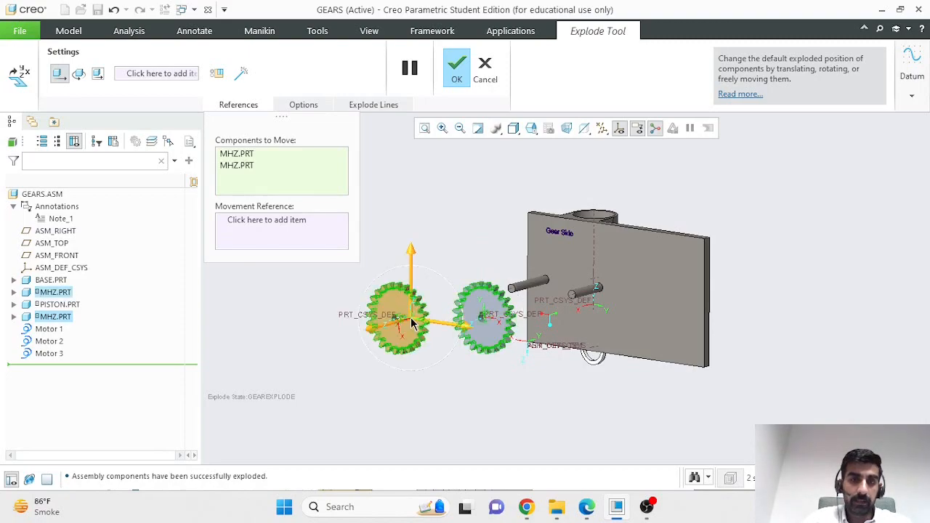
left_click_drag(441, 331, 485, 352)
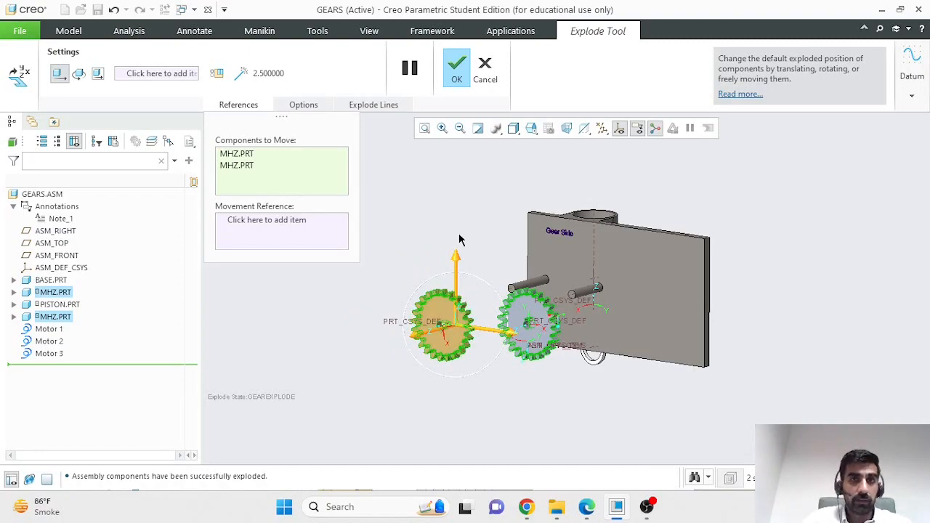
Step: Accept the gear positions and save the Gearexplode state
left_click(456, 68)
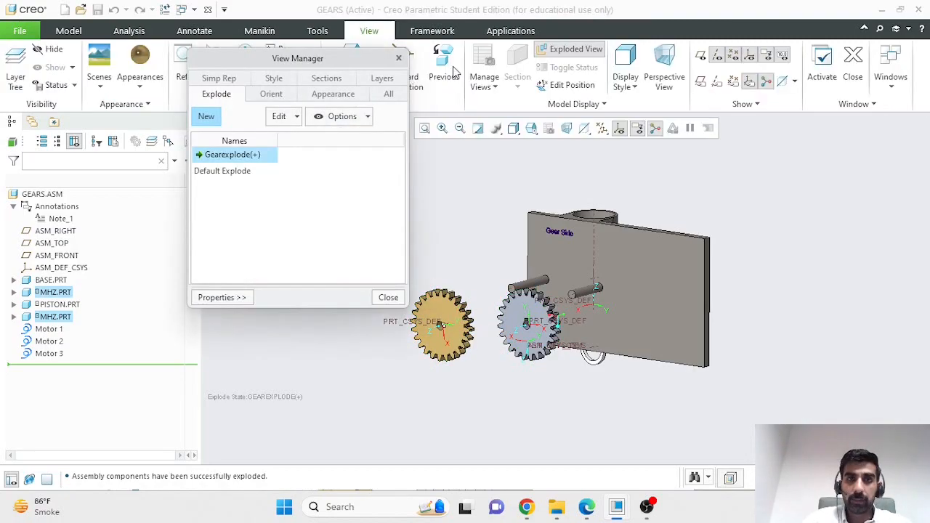
right_click(263, 157)
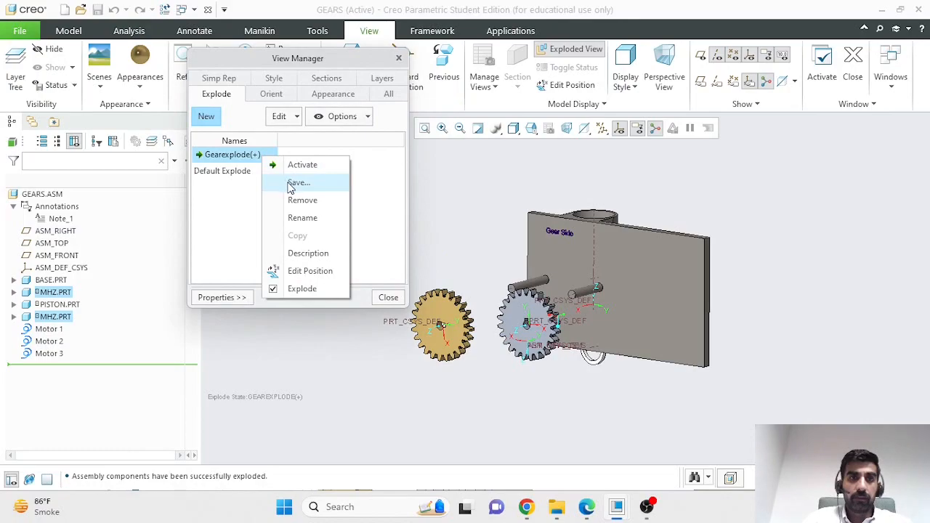
left_click(296, 183)
left_click(517, 317)
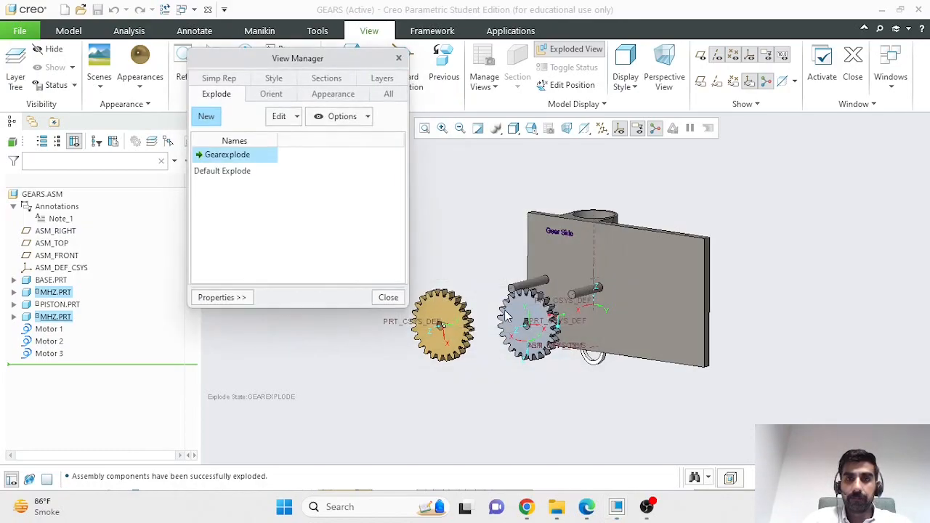
Step: Create a new explode state named Pistonexplode and begin editing its component positions
left_click(209, 116)
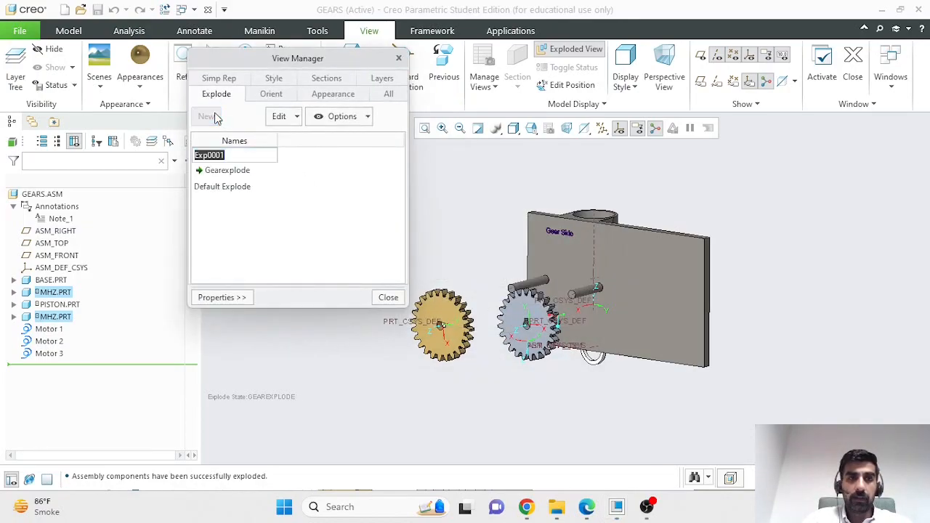
type("PistonExplode")
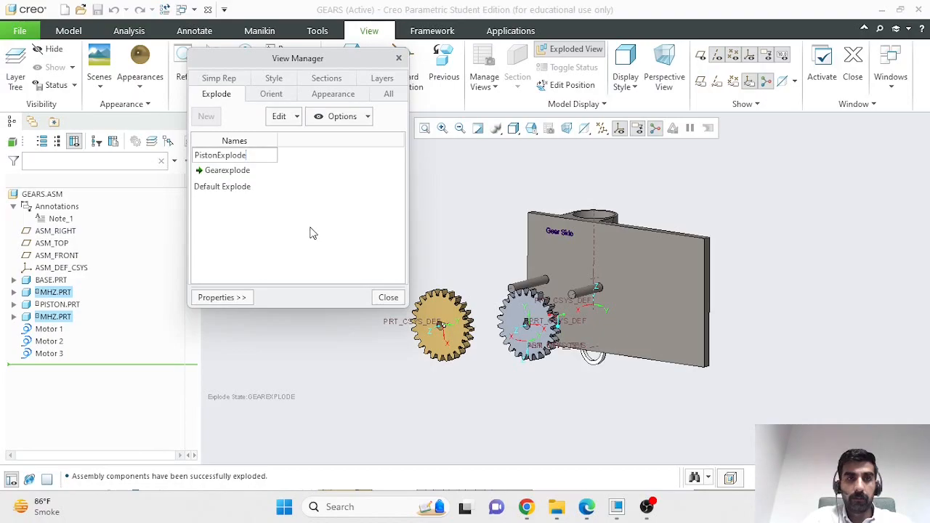
key("Return")
right_click(268, 180)
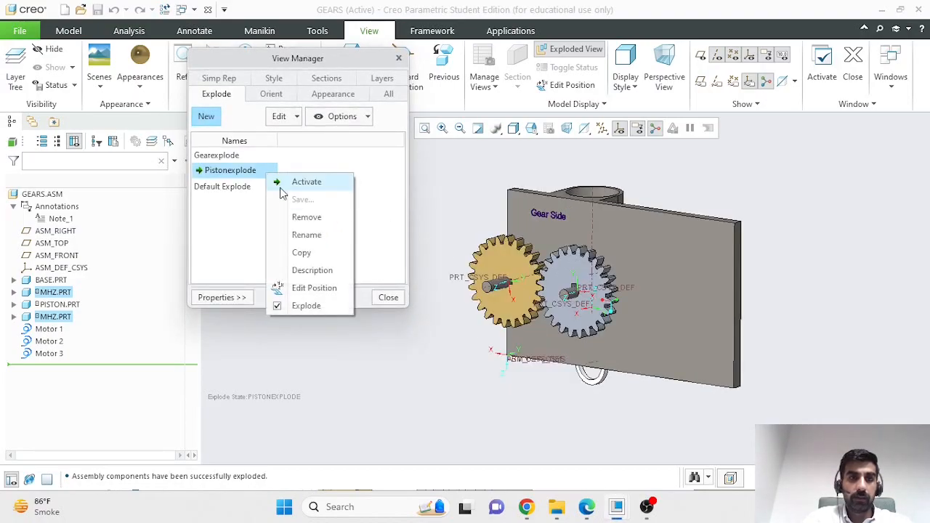
left_click(317, 286)
middle_click_drag(815, 284, 699, 306)
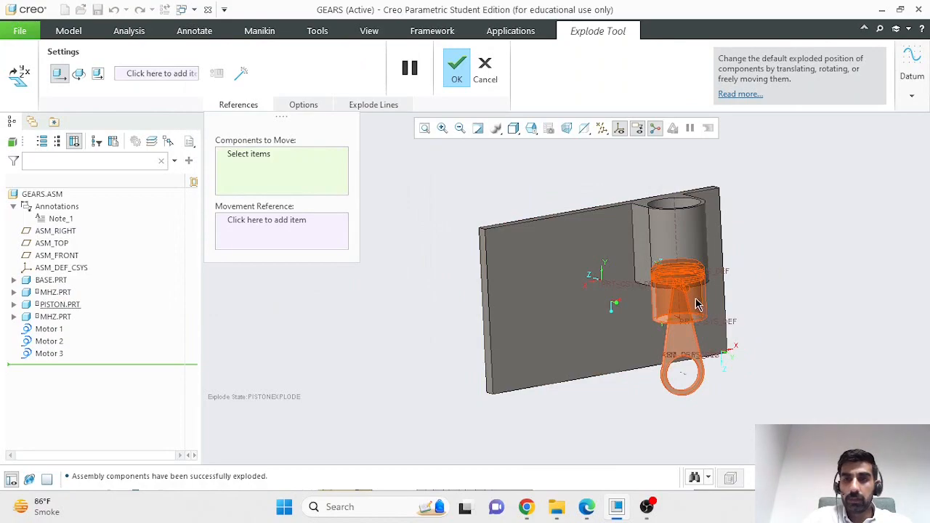
Step: Drag the piston down out of its bore and accept the position
left_click(696, 306)
mouse_move(696, 305)
left_mouse_down()
mouse_move(694, 359)
mouse_move(696, 297)
left_mouse_up()
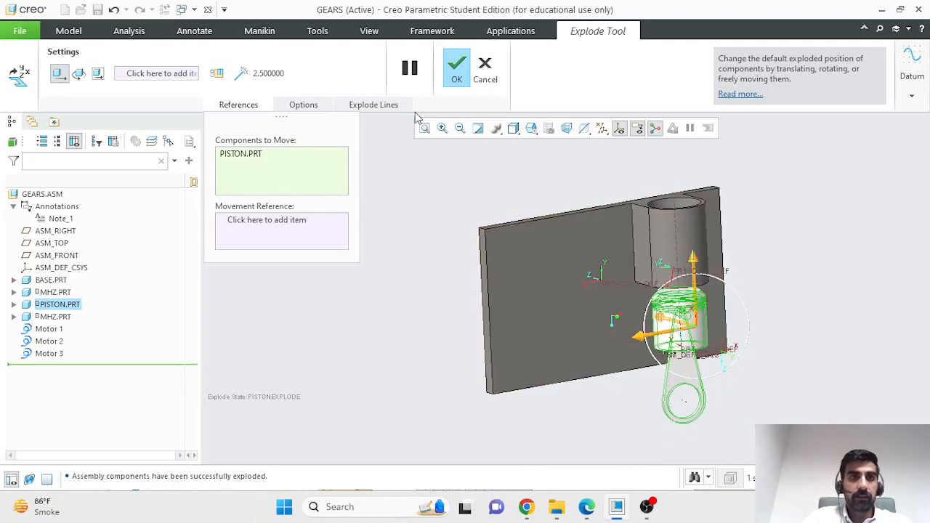
left_click(457, 78)
Step: Save the Pistonexplode state and close the View Manager
right_click(246, 173)
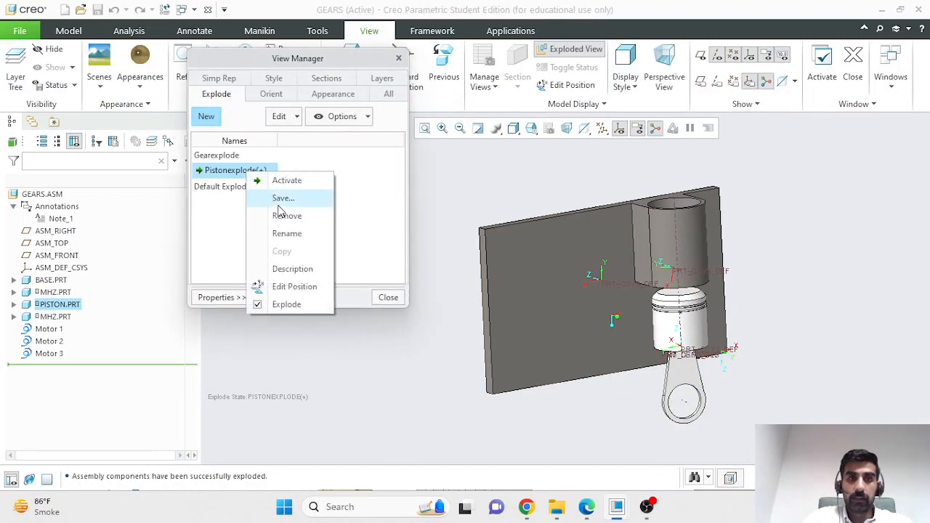
left_click(279, 205)
left_click(529, 316)
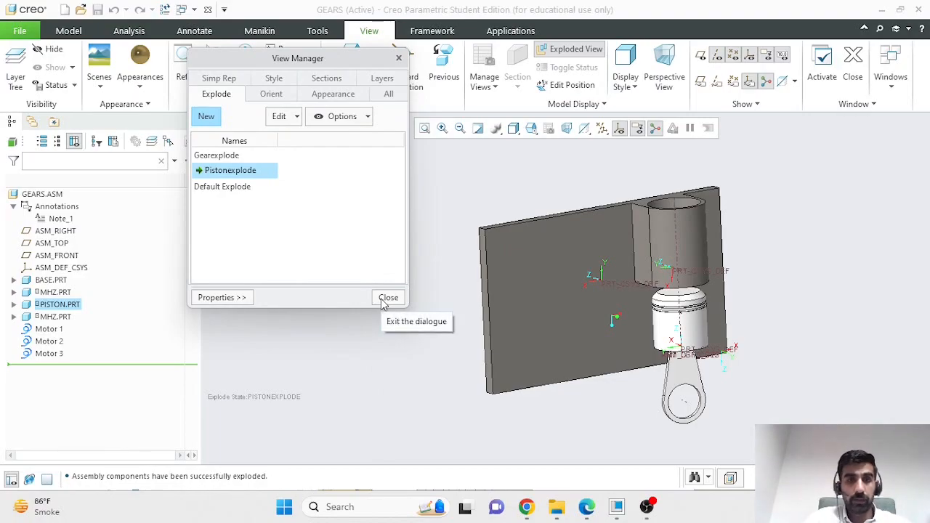
left_click(385, 299)
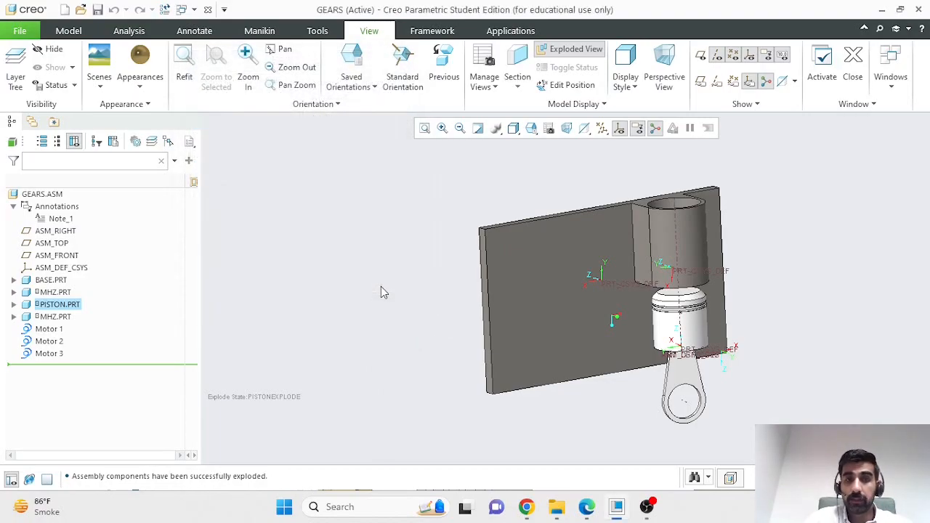
Step: Enter Animation mode, delete Animation1 from the timeline, and start a new key frame sequence
left_click(509, 32)
left_click(303, 69)
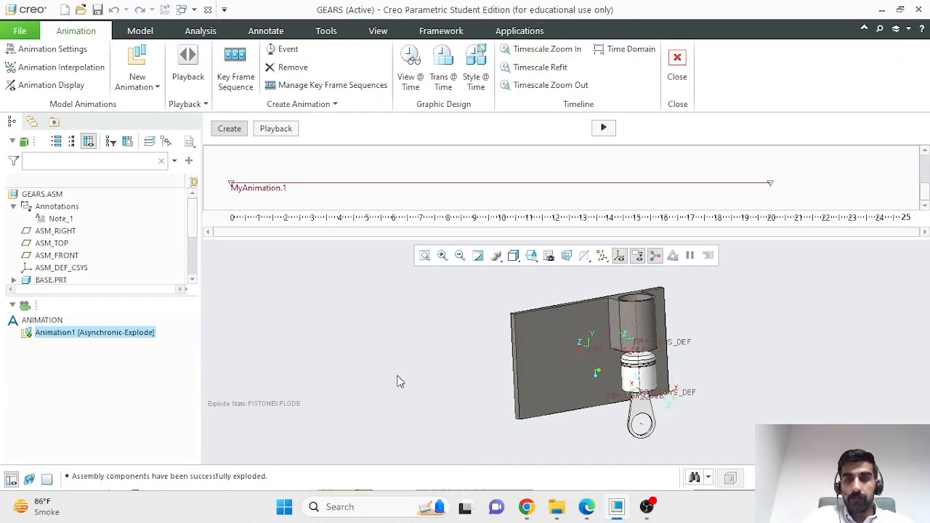
right_click(110, 333)
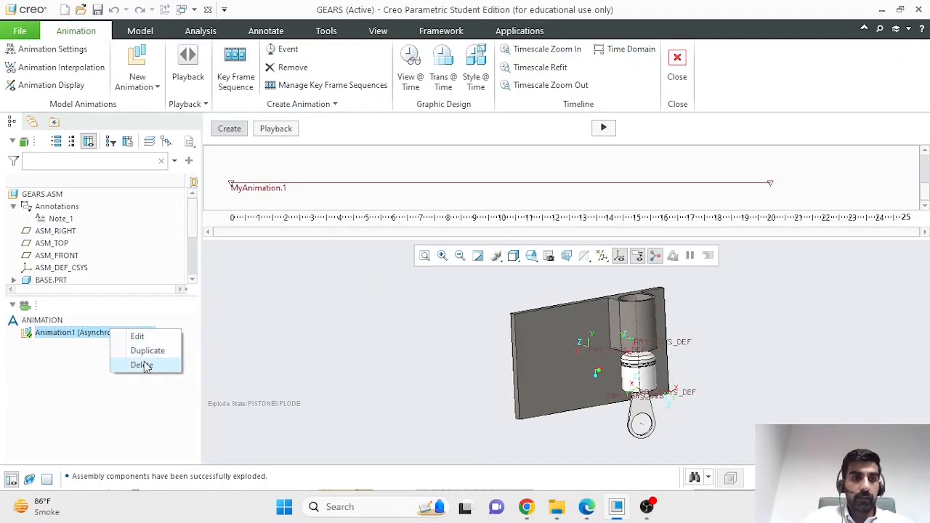
left_click(143, 364)
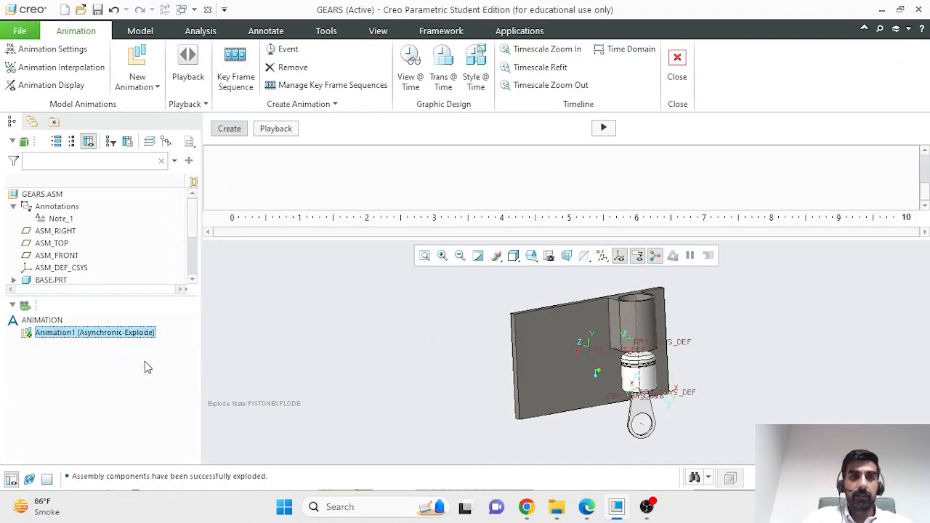
left_click(188, 65)
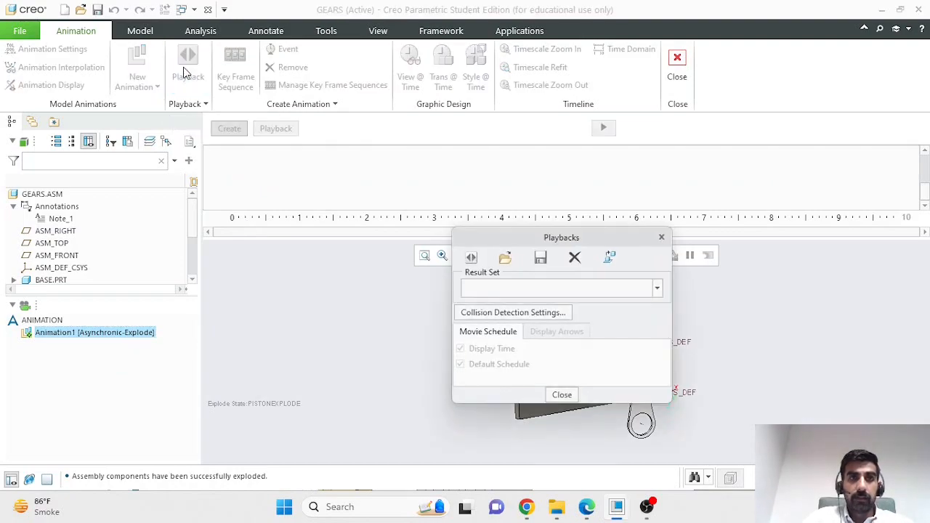
left_click(661, 238)
left_click(231, 81)
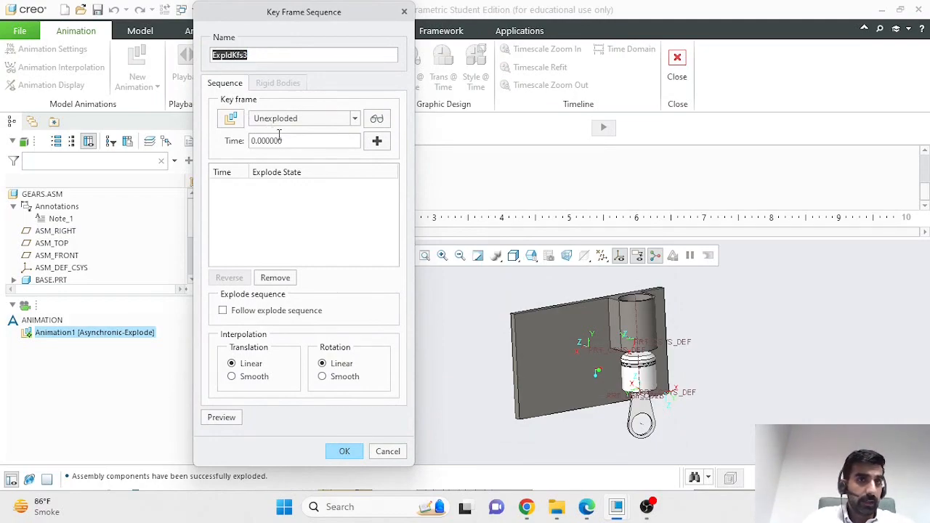
Step: Add key frames Unexploded at 0 and GEAREXPLODE at 10
double_click(285, 141)
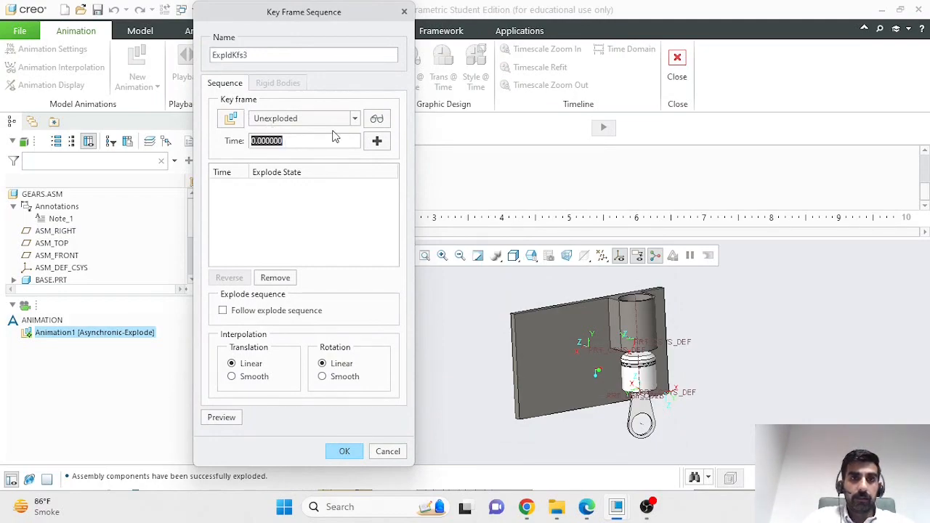
left_click(376, 141)
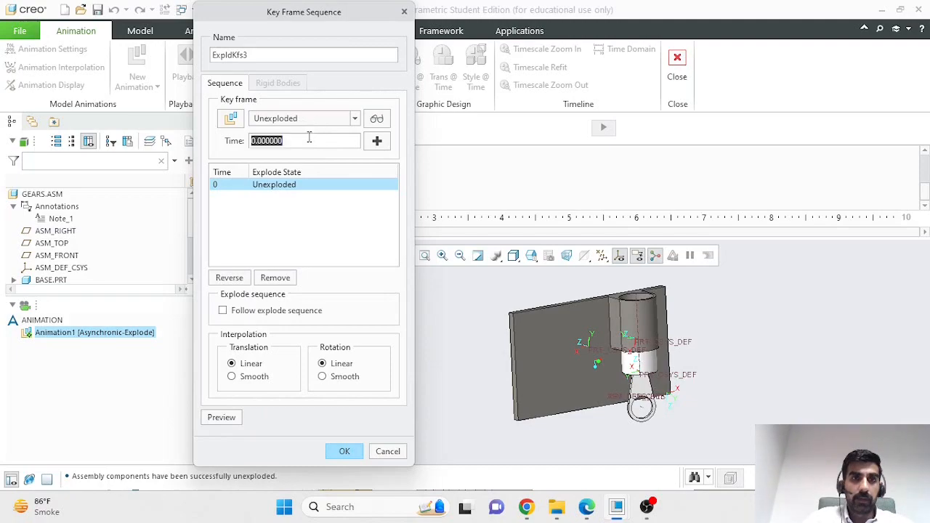
type("10")
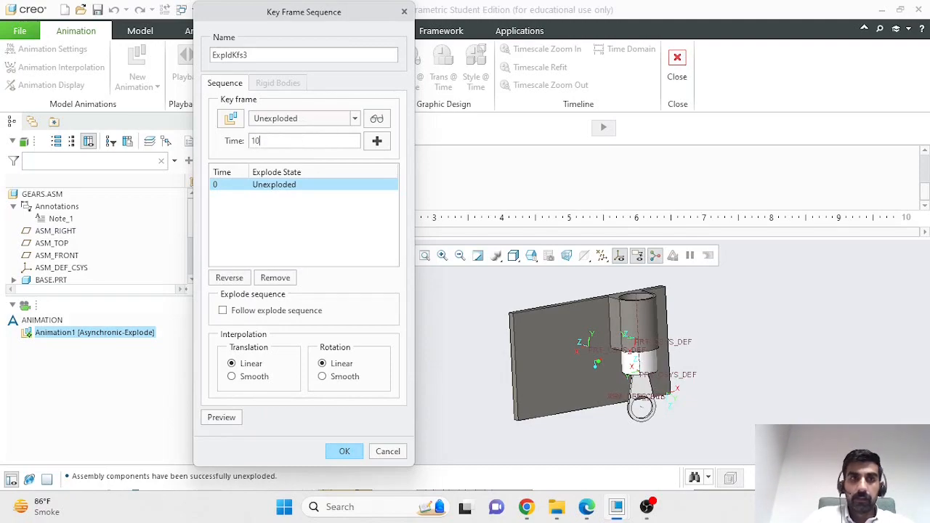
left_click(316, 120)
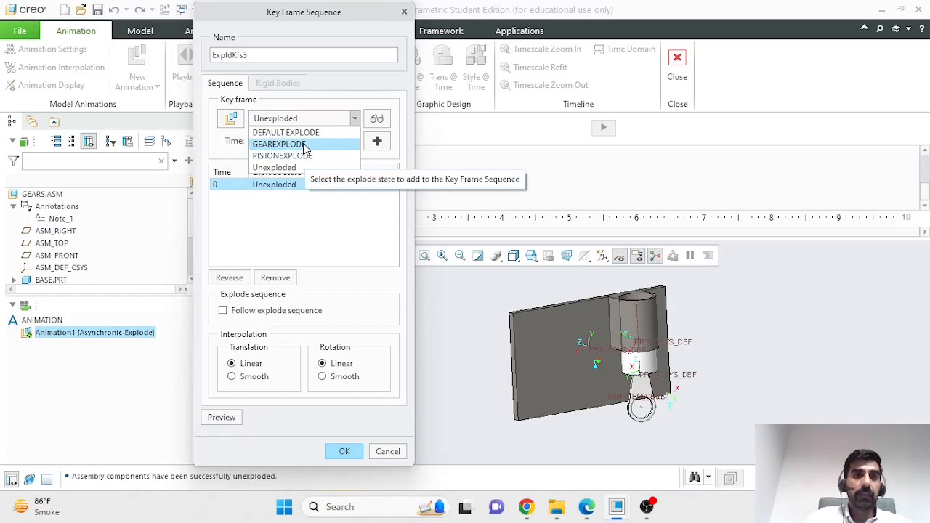
left_click(306, 145)
double_click(304, 141)
type("10")
left_click(376, 141)
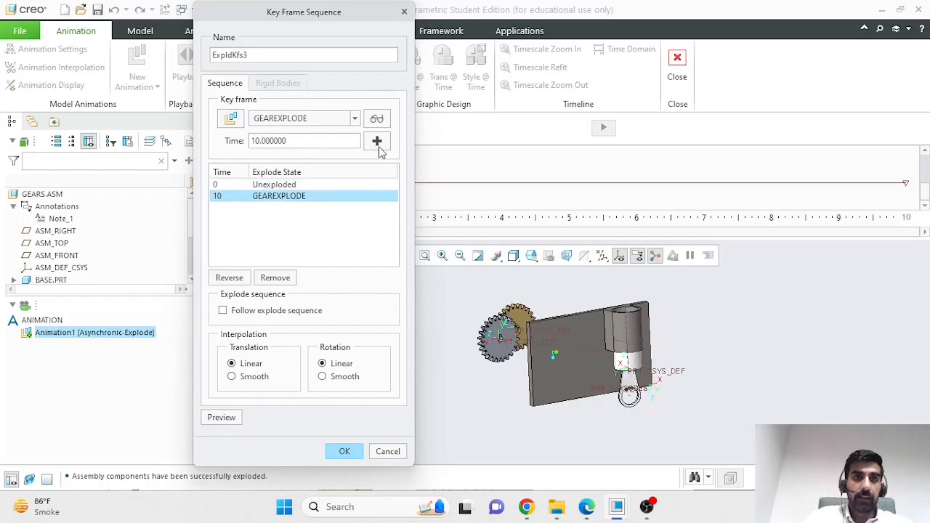
Step: Add an Unexploded key frame at time 15
double_click(320, 140)
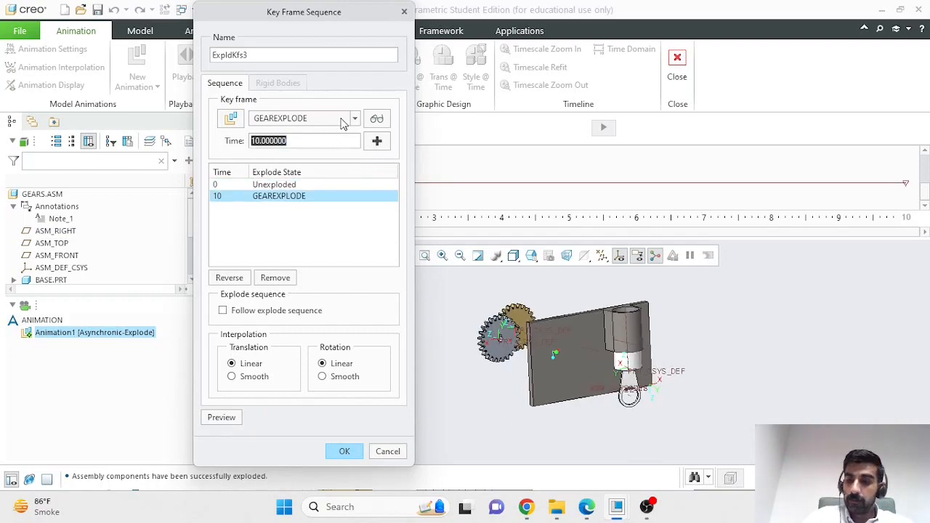
type("15")
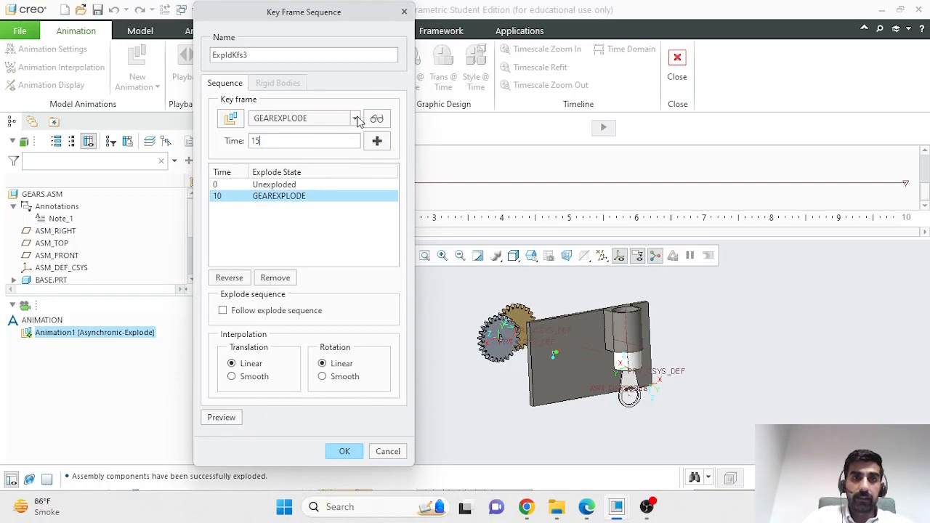
left_click(355, 119)
left_click(315, 165)
double_click(319, 143)
type("1")
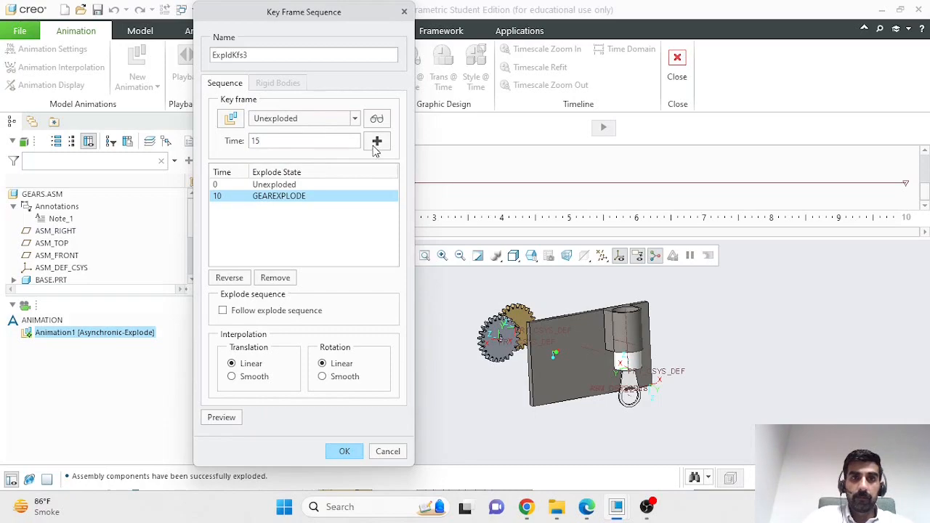
left_click(375, 146)
Step: Add a PISTONEXPLODE key frame at time 25
left_click(346, 120)
left_click(346, 121)
double_click(336, 143)
type("25")
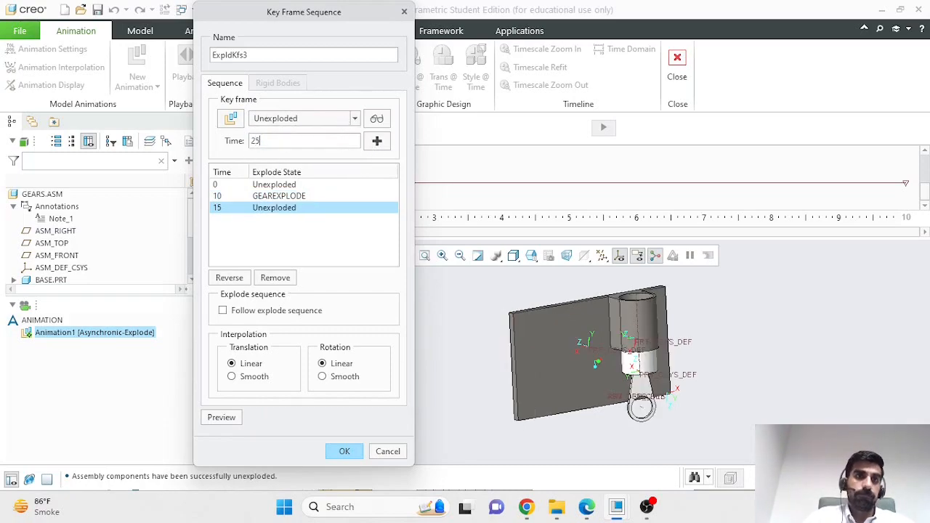
left_click(346, 124)
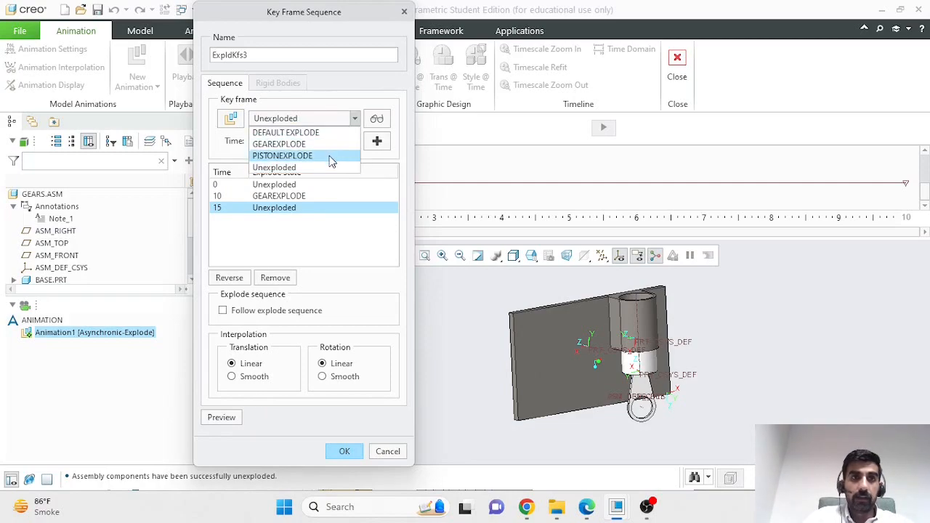
left_click(330, 154)
double_click(305, 140)
type("25")
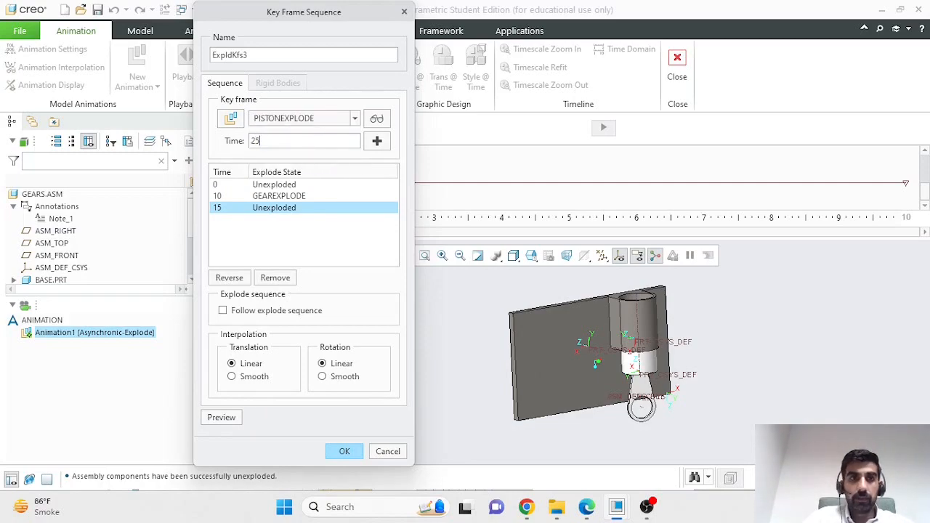
left_click(377, 143)
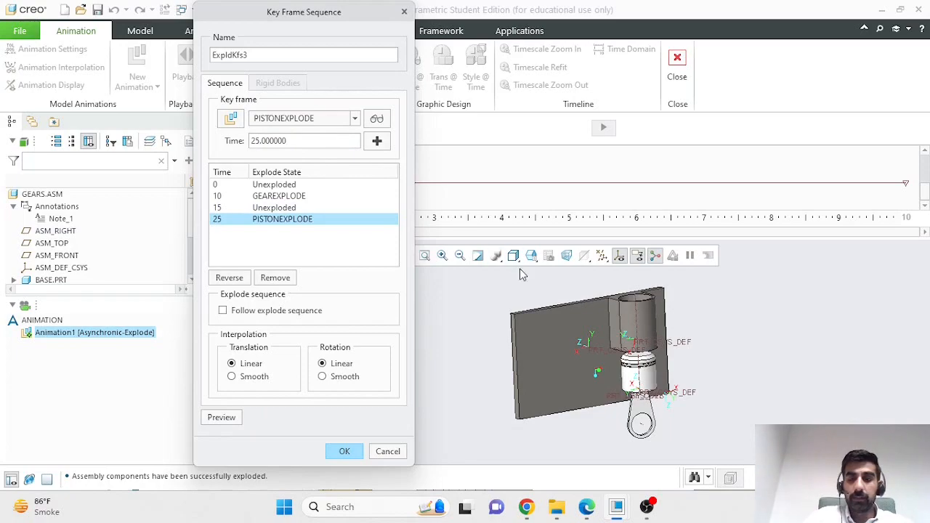
Step: Add an Unexploded key frame at 35 seconds to the explode sequence
left_click(329, 120)
left_click(331, 120)
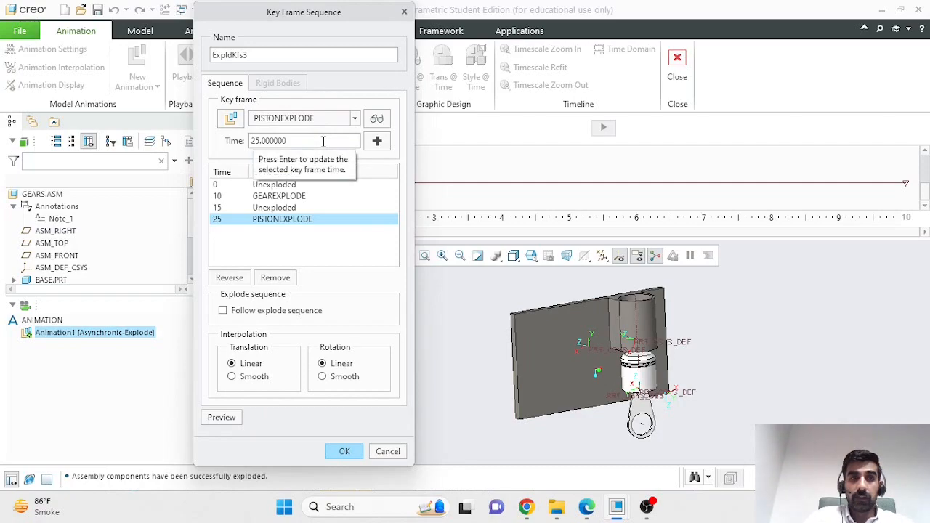
left_click(341, 120)
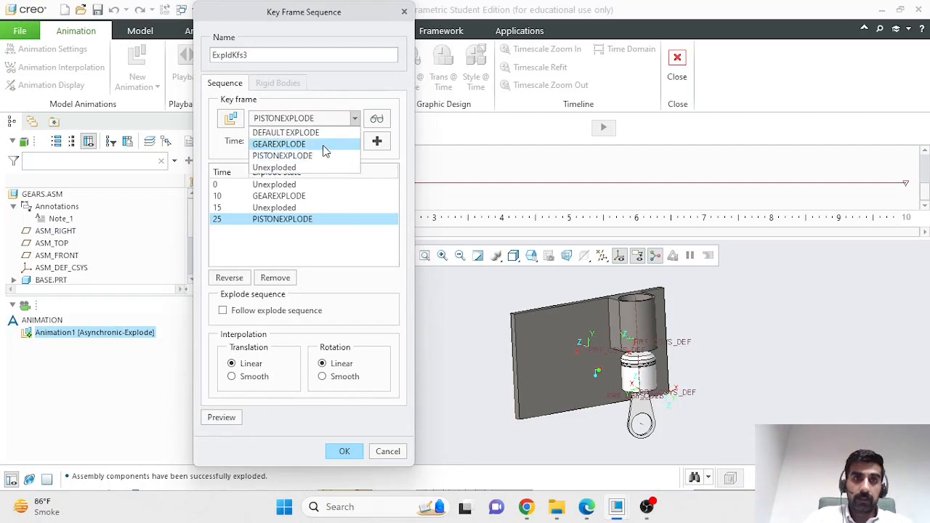
left_click(320, 158)
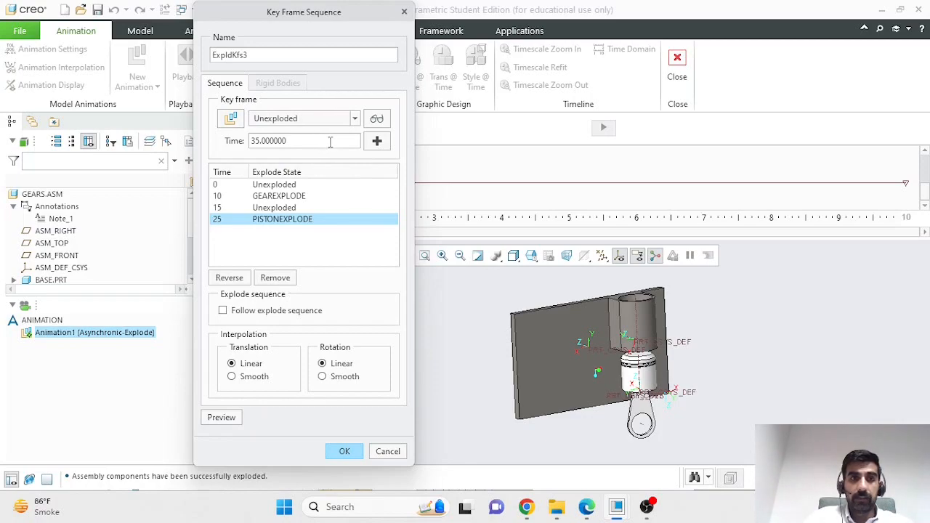
left_click(378, 141)
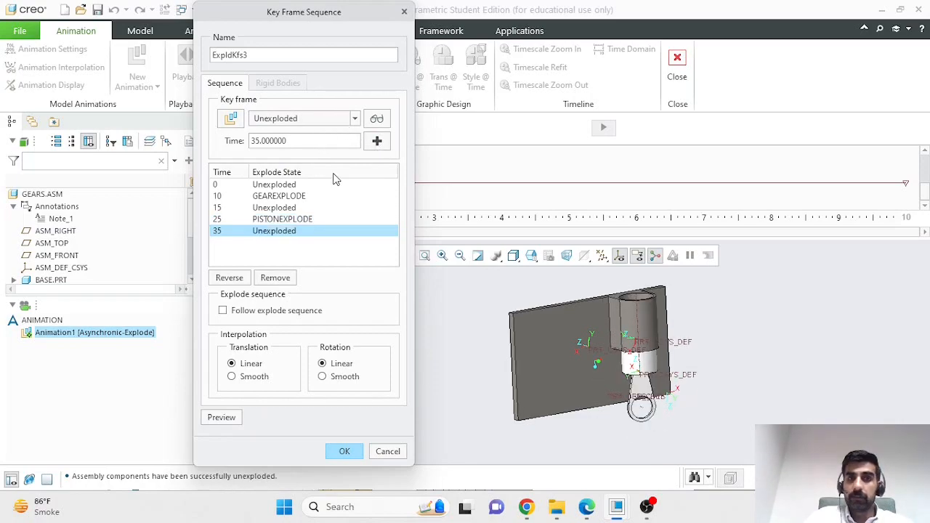
Step: Add a PISTONEXPLODE key frame at 50 seconds and confirm the sequence onto the timeline
left_click(317, 118)
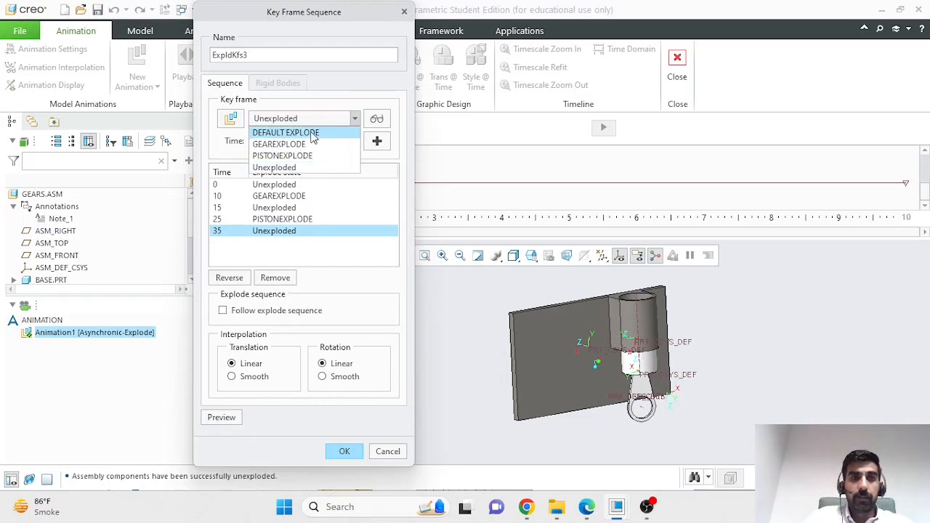
left_click(303, 153)
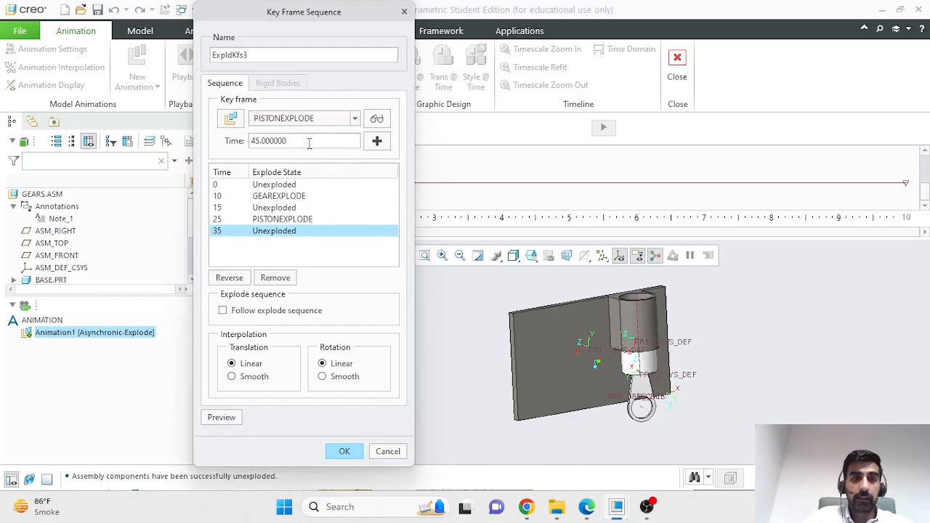
double_click(309, 143)
type("50")
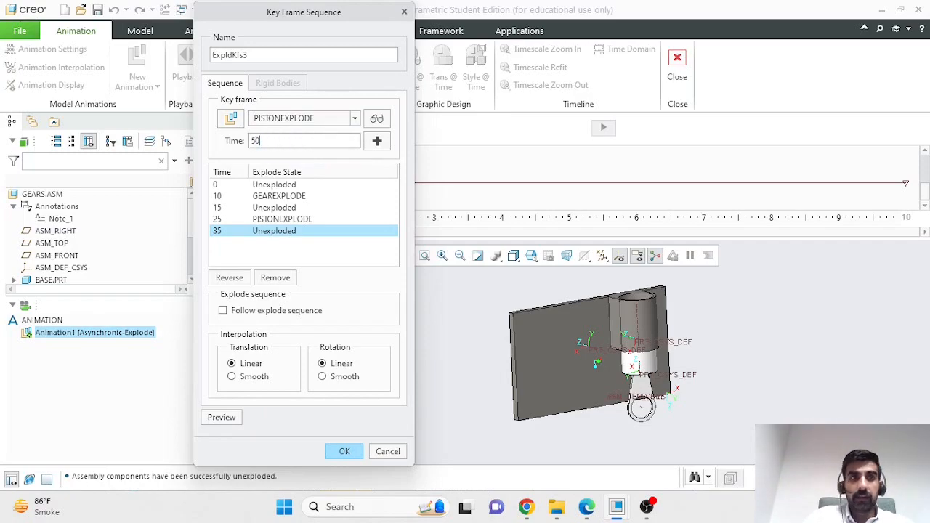
left_click(376, 141)
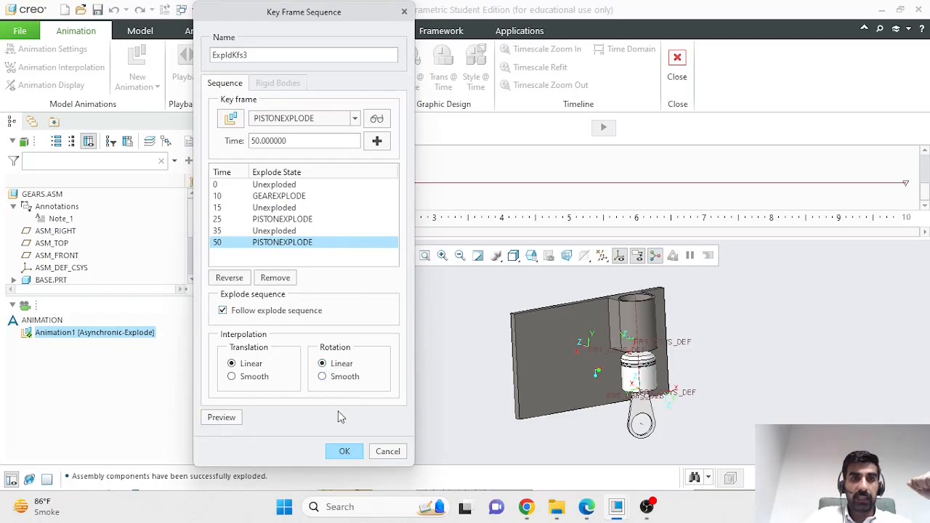
left_click(338, 452)
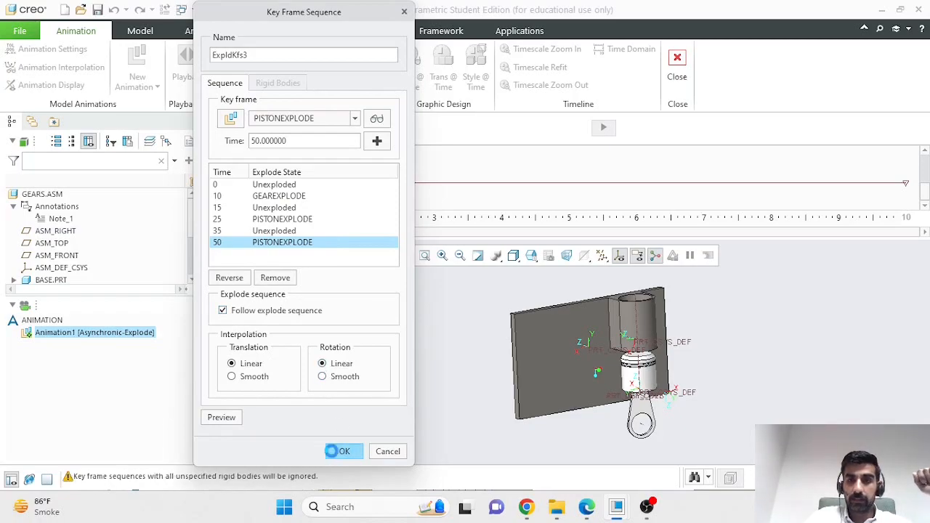
Step: Preview ExpldKfs3.1 playing on the gears, then bring up the timeline ruler's time options
middle_click_drag(536, 322, 479, 375)
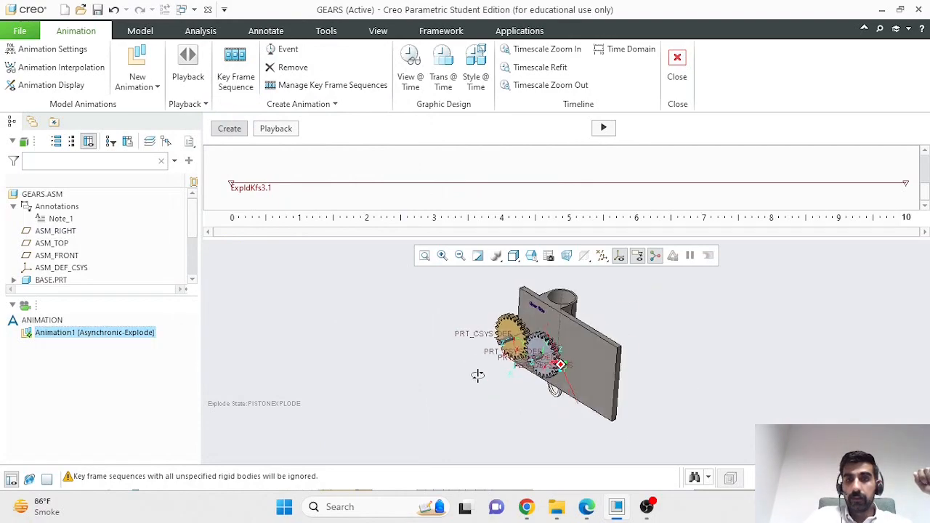
left_click(603, 128)
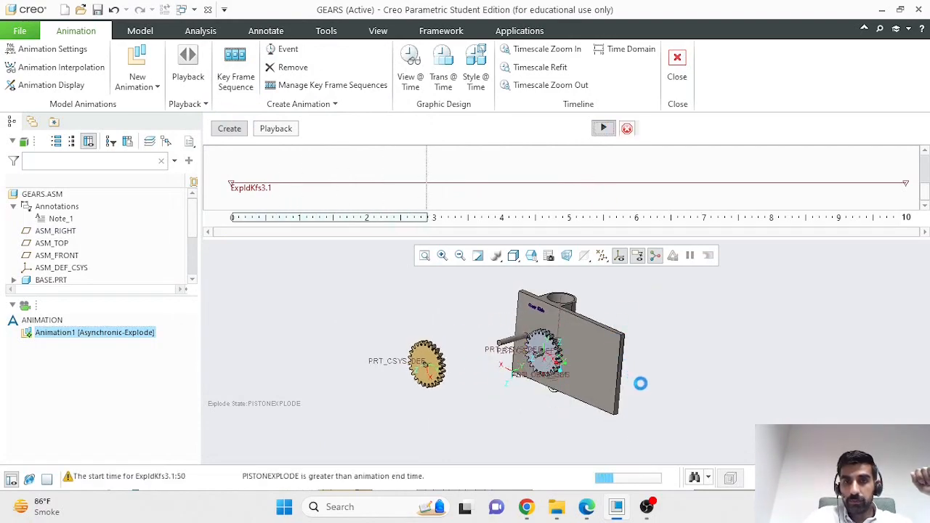
mouse_move(653, 392)
middle_mouse_down()
mouse_move(639, 380)
mouse_move(649, 377)
mouse_move(660, 393)
middle_mouse_up()
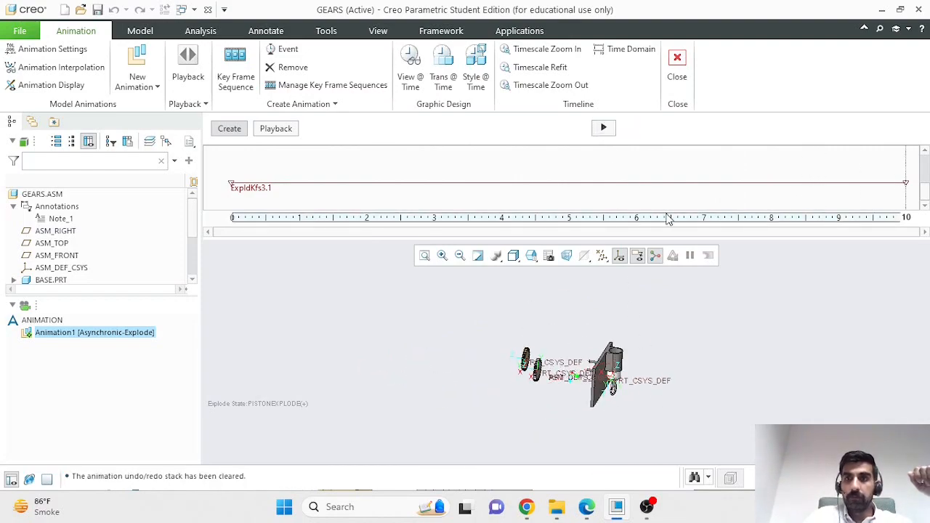
right_click(836, 217)
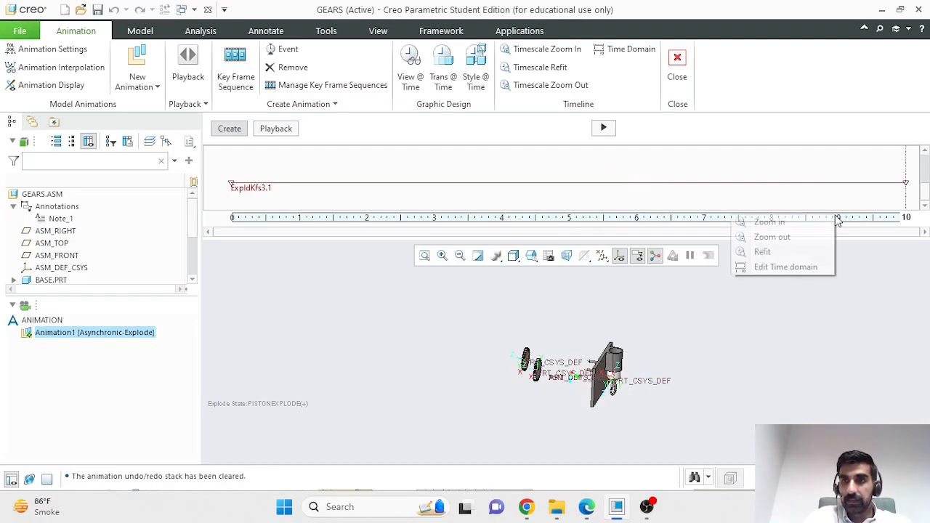
Step: Change the animation time domain's end time from 10 to 50 seconds
left_click(764, 267)
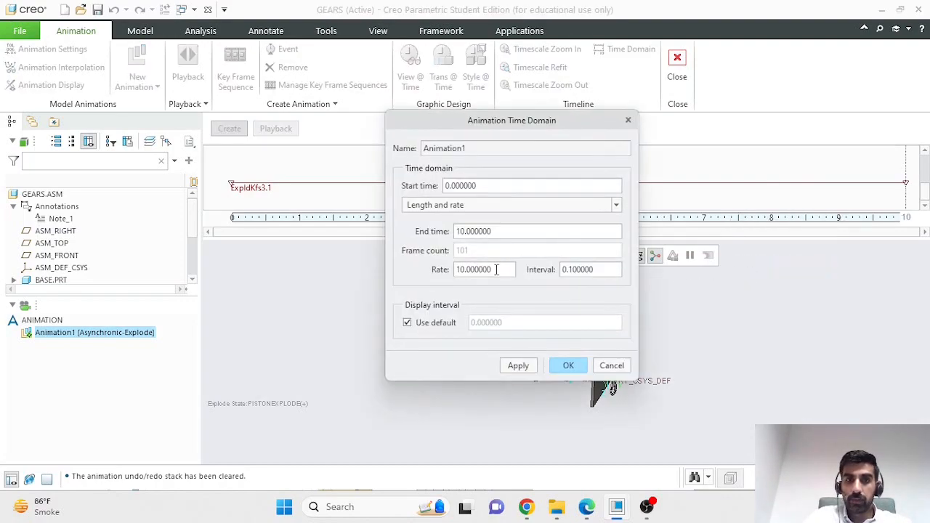
double_click(496, 231)
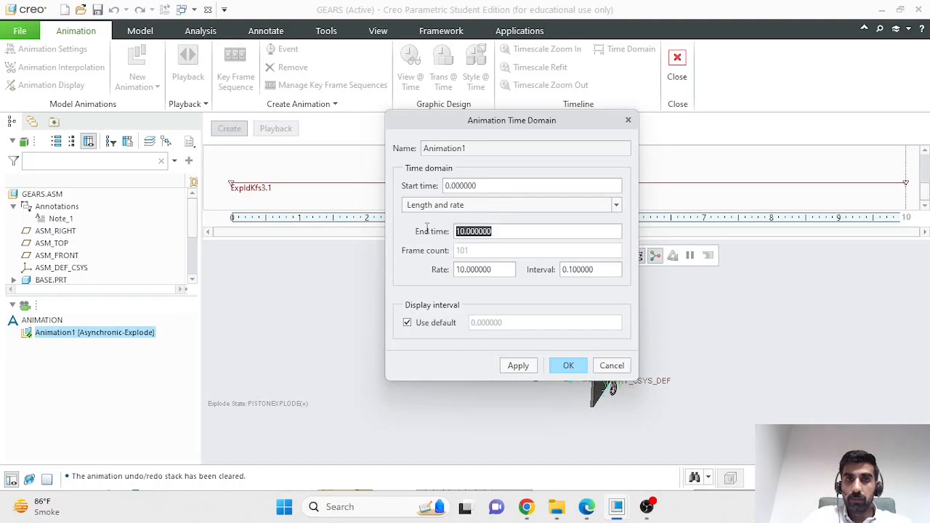
type("50")
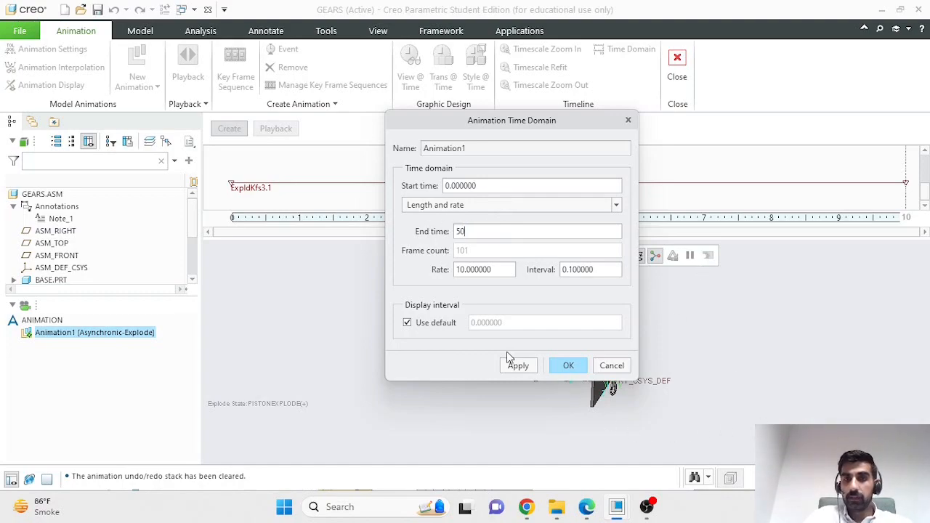
left_click(568, 366)
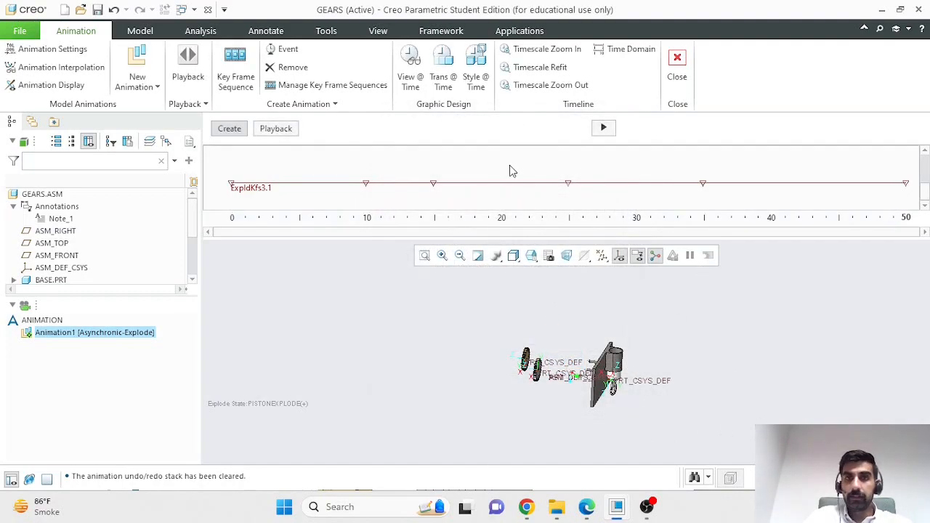
Step: Play the animation over the 0–50 timeline and orbit the gear assembly
left_click(603, 127)
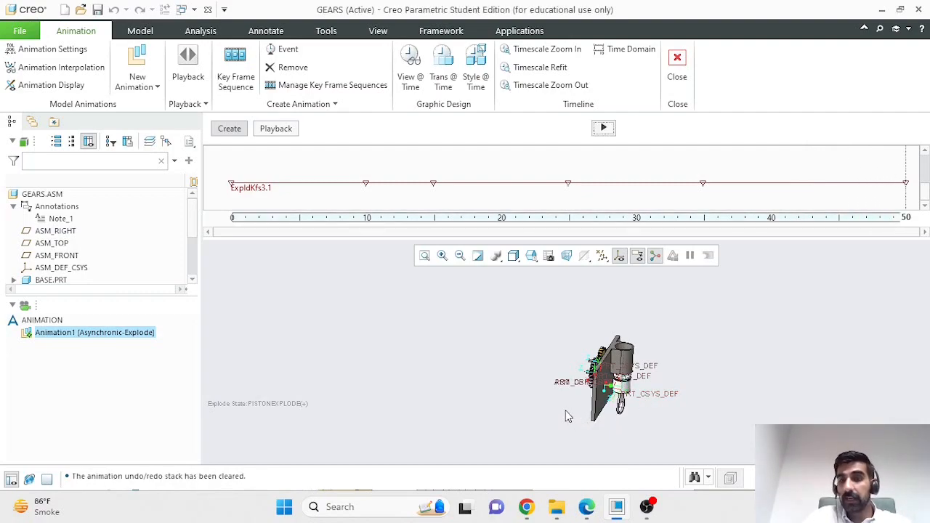
scroll(667, 390, "down", 2)
middle_click_drag(572, 435, 608, 446)
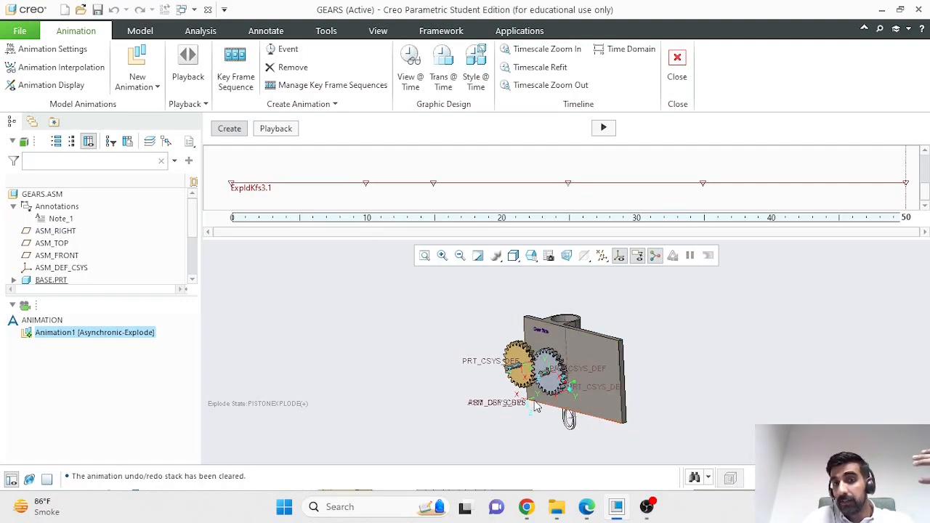
scroll(546, 409, "down", 2)
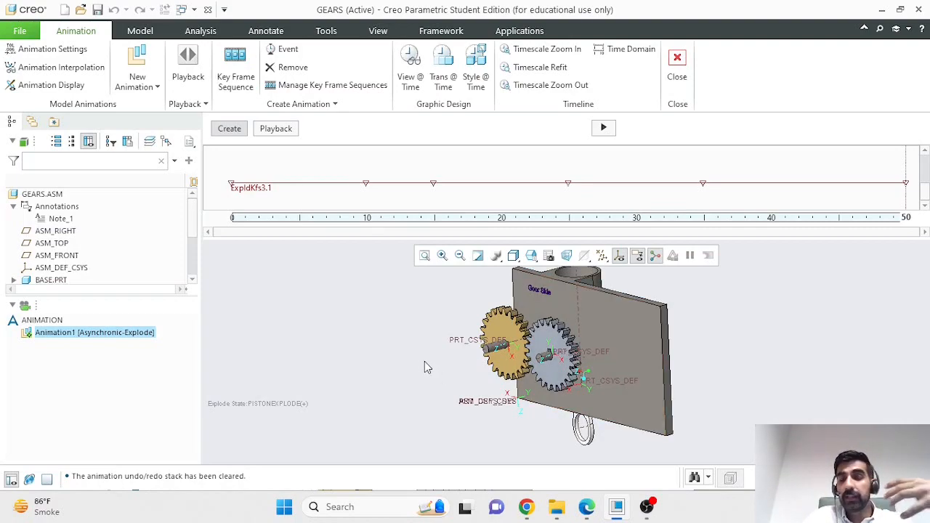
scroll(431, 347, "down", 1)
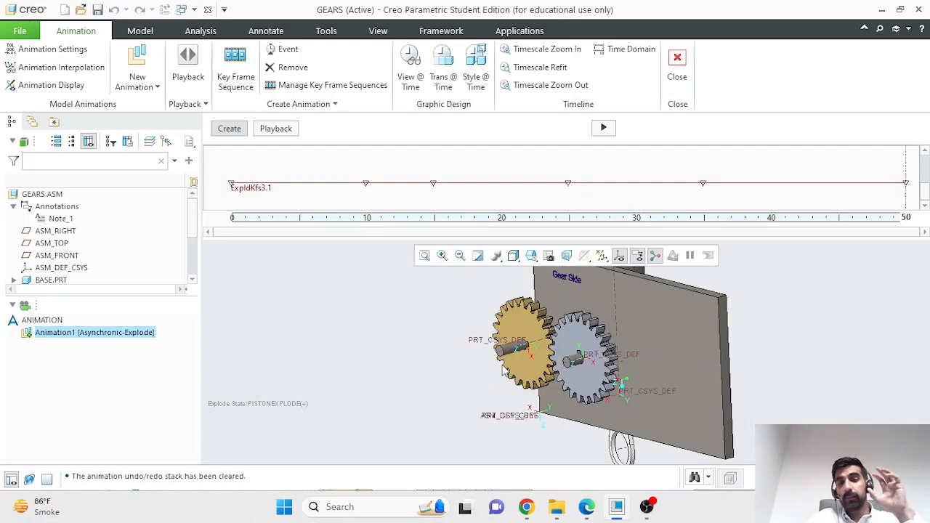
mouse_move(775, 351)
middle_mouse_down()
mouse_move(736, 369)
mouse_move(789, 378)
mouse_move(789, 356)
mouse_move(758, 388)
mouse_move(790, 391)
mouse_move(791, 378)
mouse_move(788, 387)
middle_mouse_up()
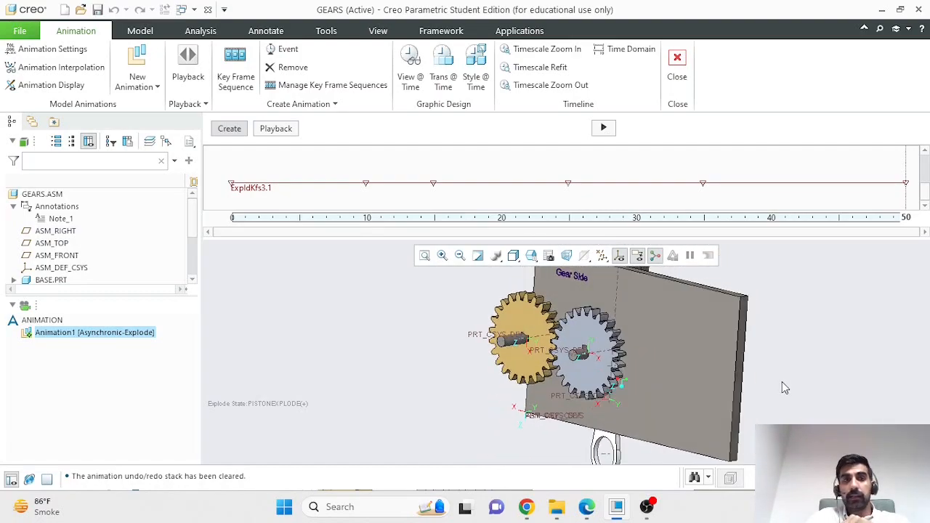
Step: Add a VIEWGEARS view event at time 0 after Start
left_click(411, 80)
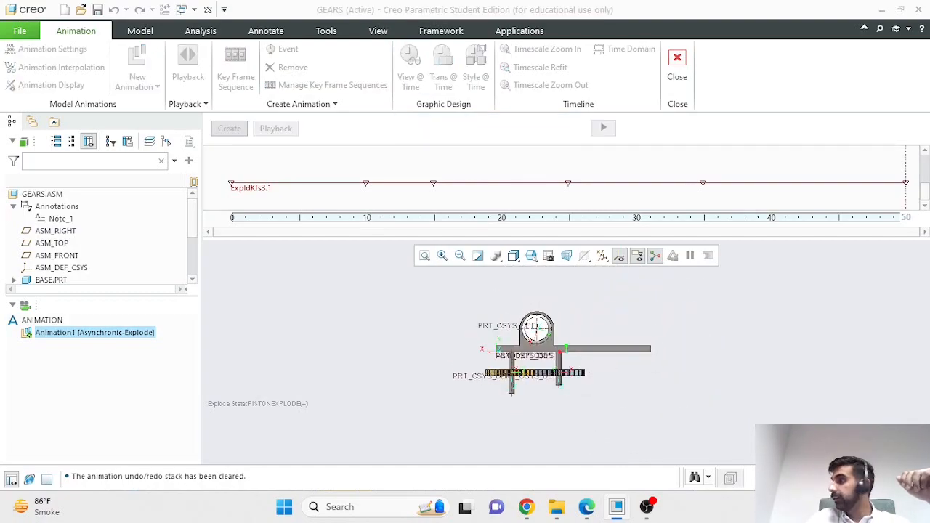
left_click_drag(407, 153, 601, 151)
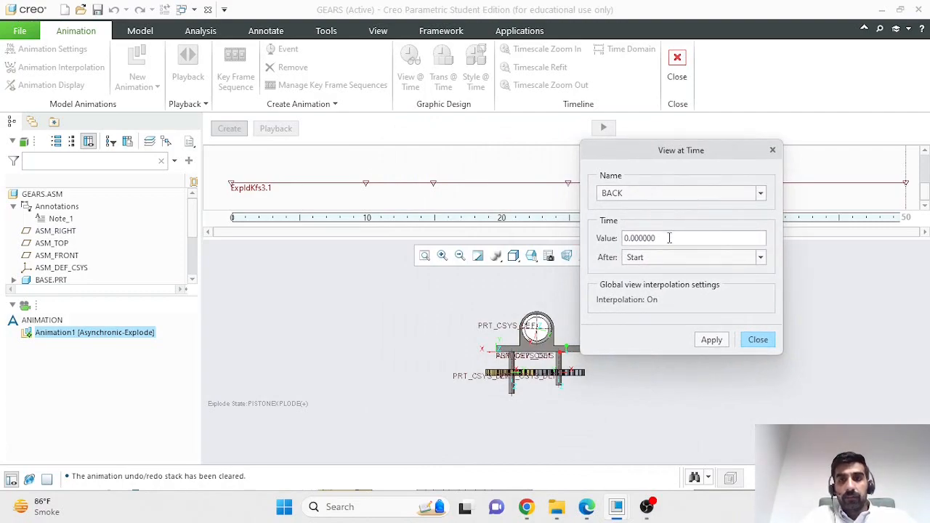
left_click(672, 259)
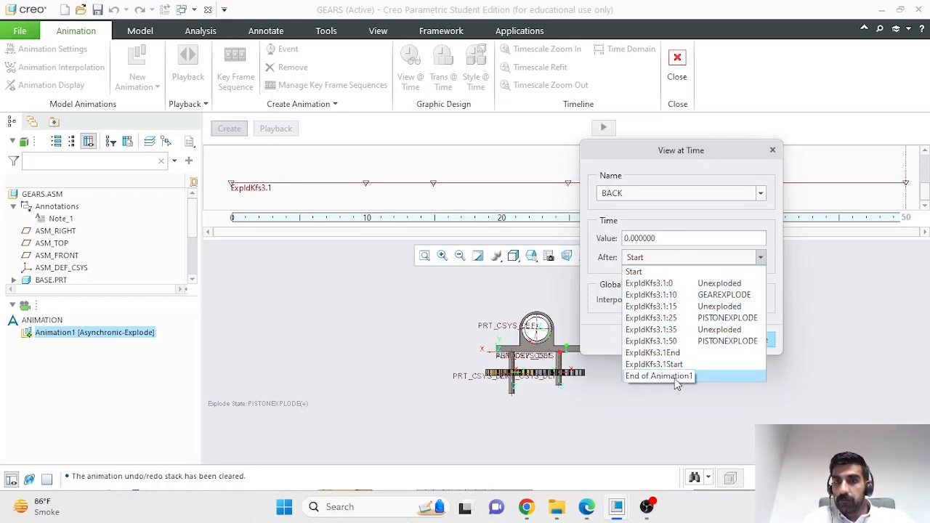
left_click(605, 276)
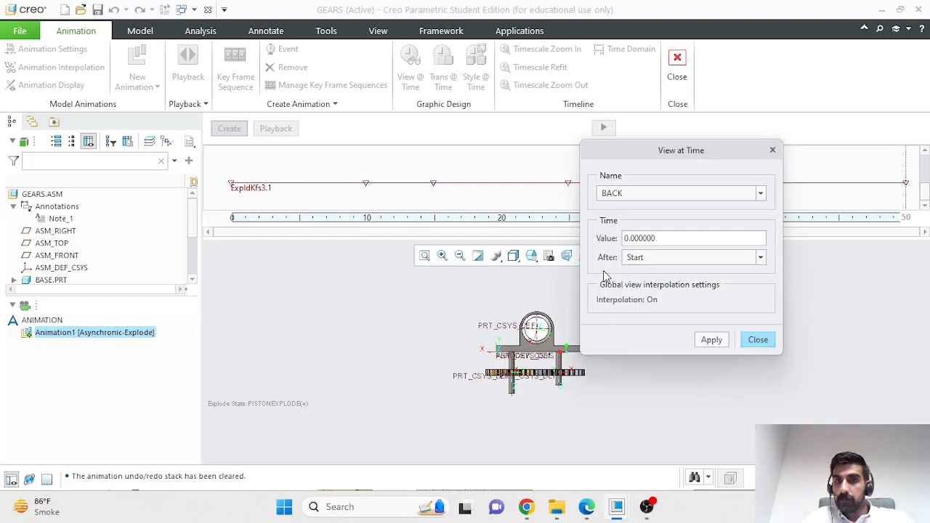
left_click(685, 190)
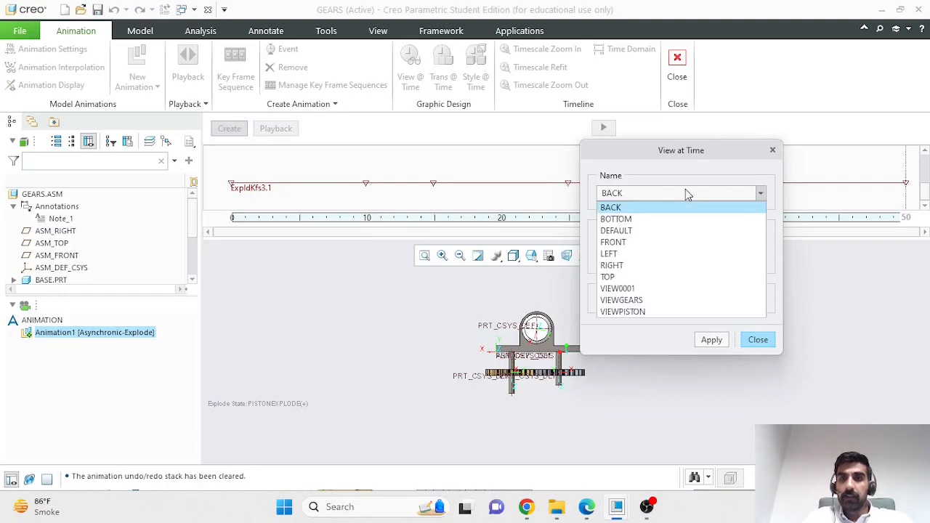
left_click(637, 303)
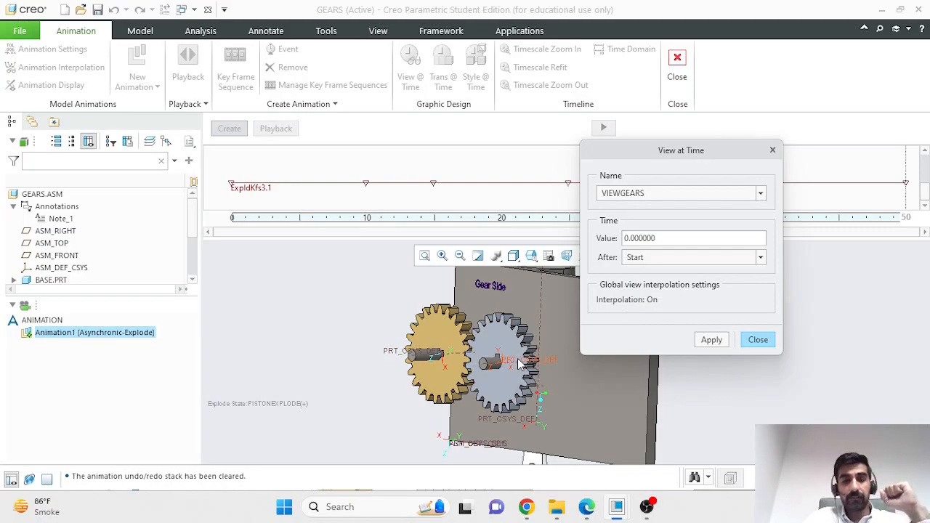
left_click(703, 343)
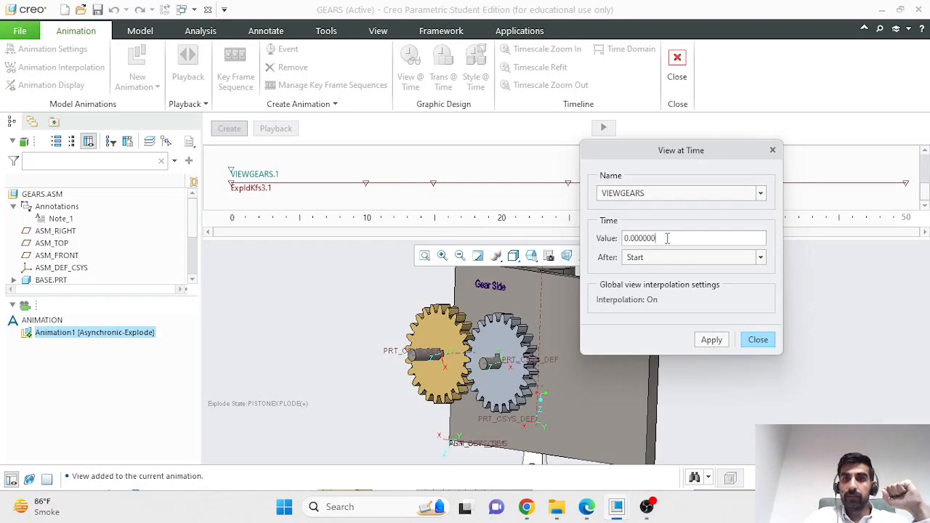
left_click_drag(669, 241, 616, 239)
Step: Add a VIEWPISTON view event at 12 seconds
type("12")
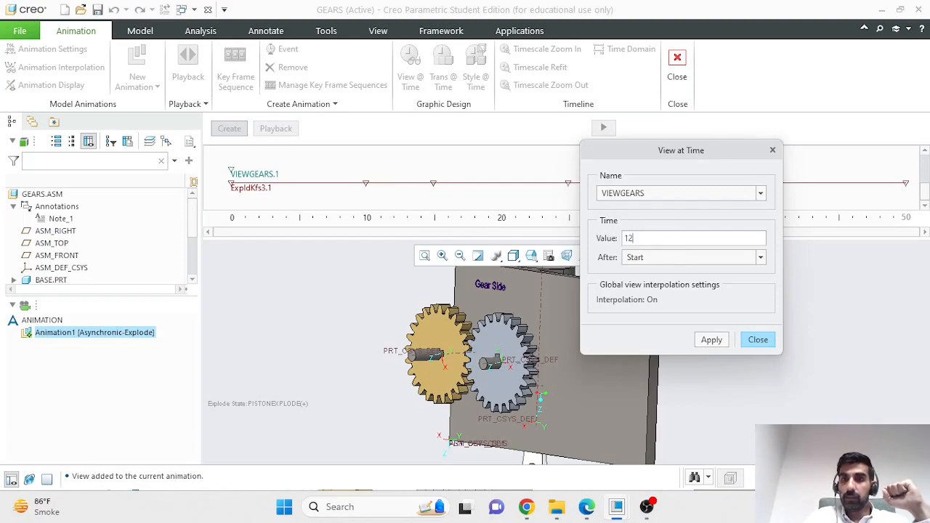
left_click(696, 195)
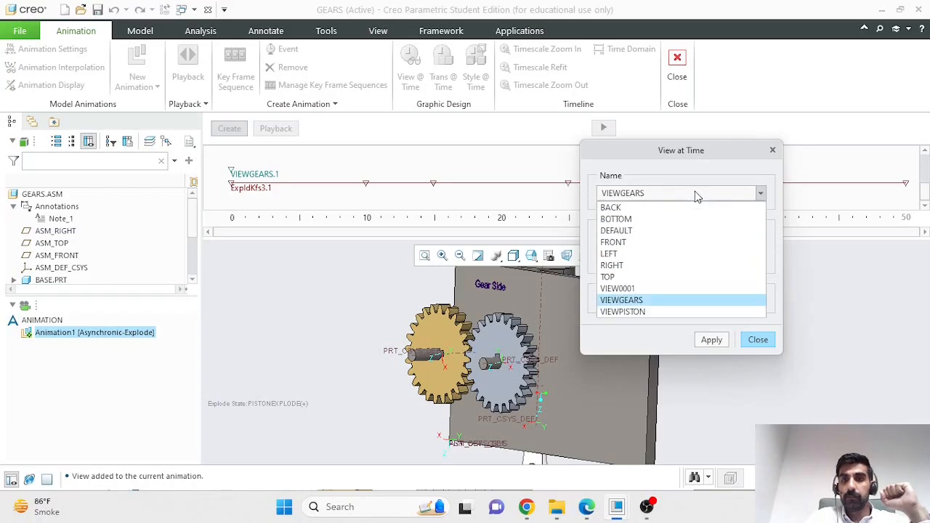
left_click(661, 313)
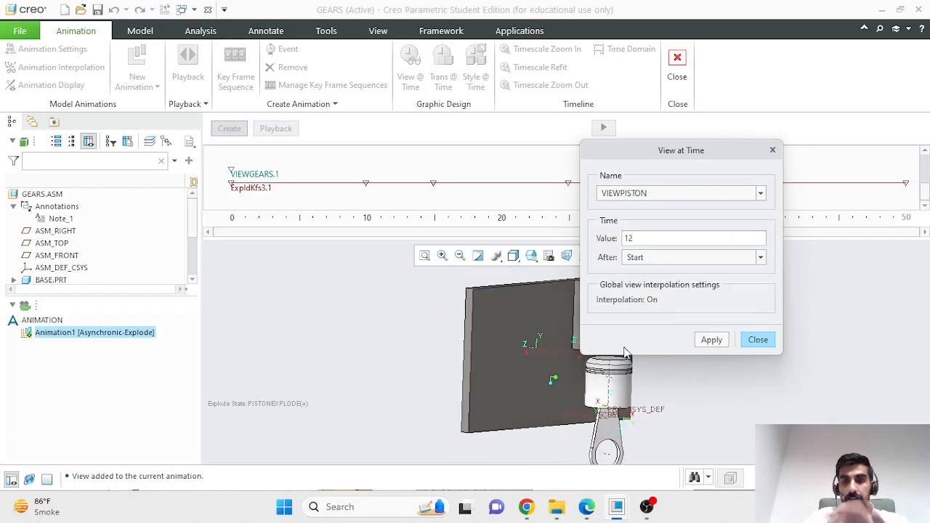
left_click(709, 340)
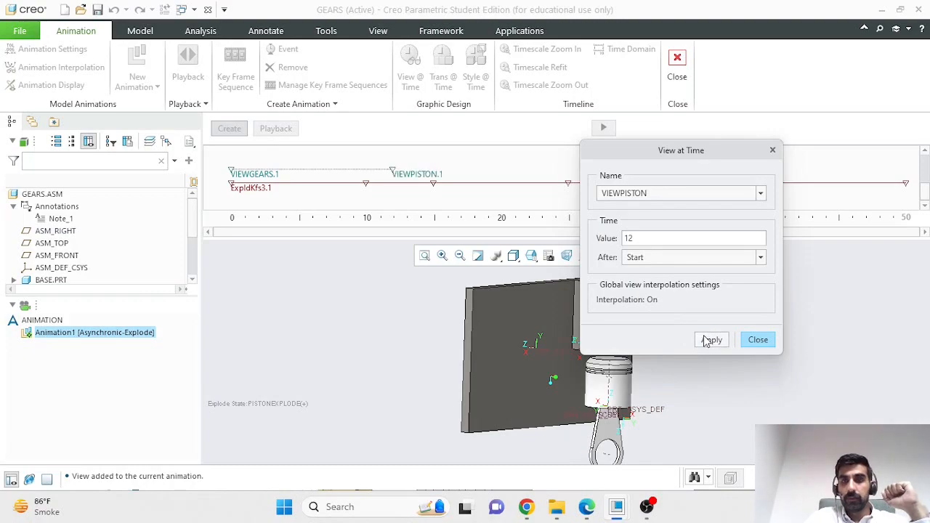
Step: Add a LEFT view event at 25 seconds
left_click(760, 193)
left_click(760, 193)
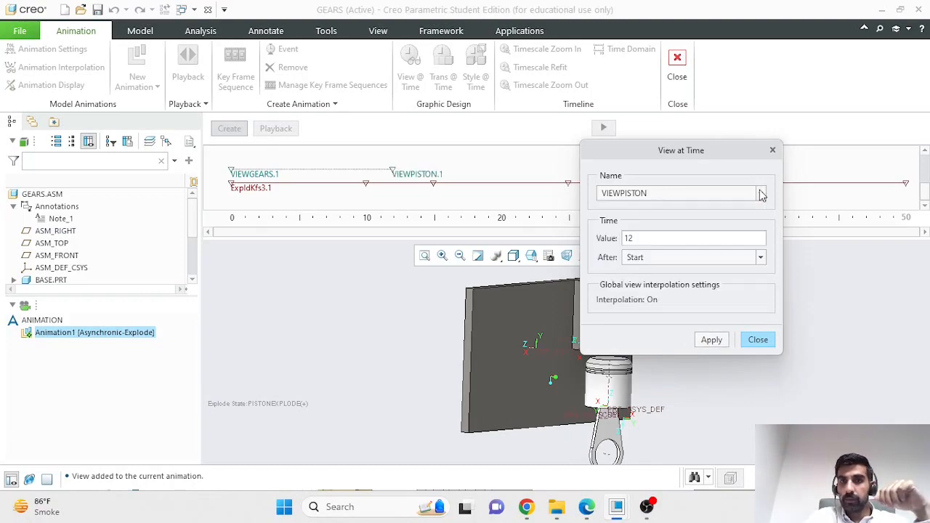
left_click_drag(636, 239, 620, 238)
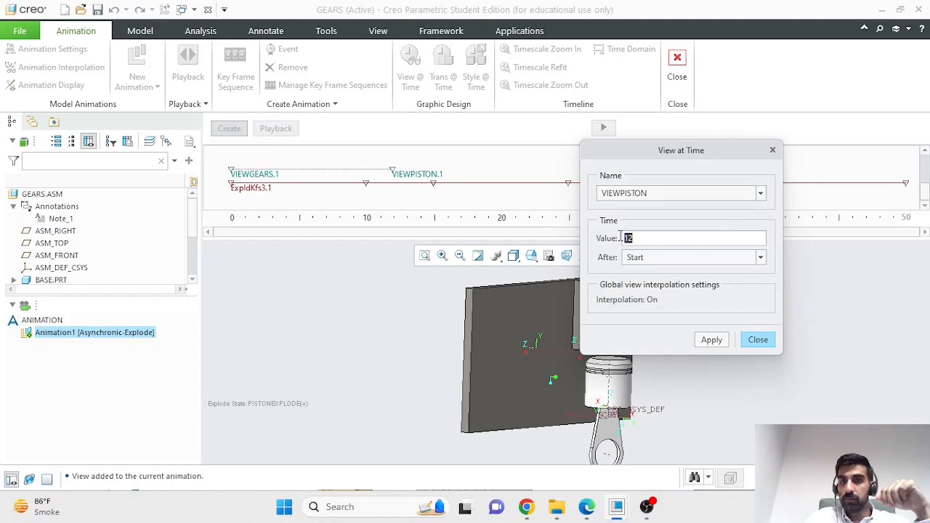
type("2")
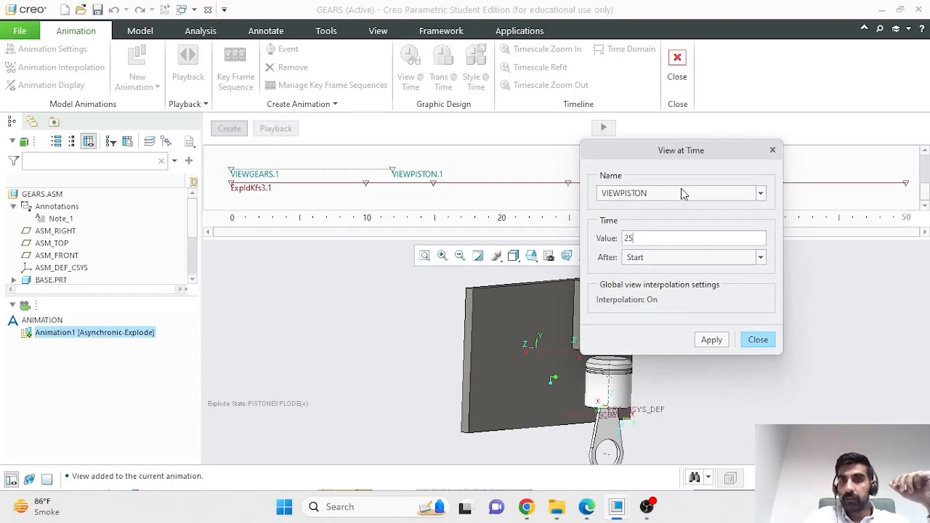
left_click(681, 190)
left_click(653, 255)
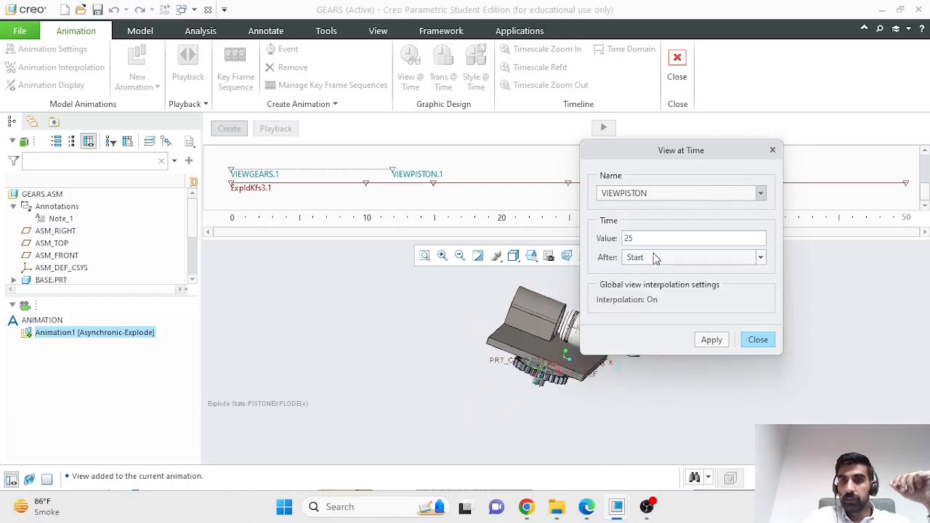
left_click(709, 341)
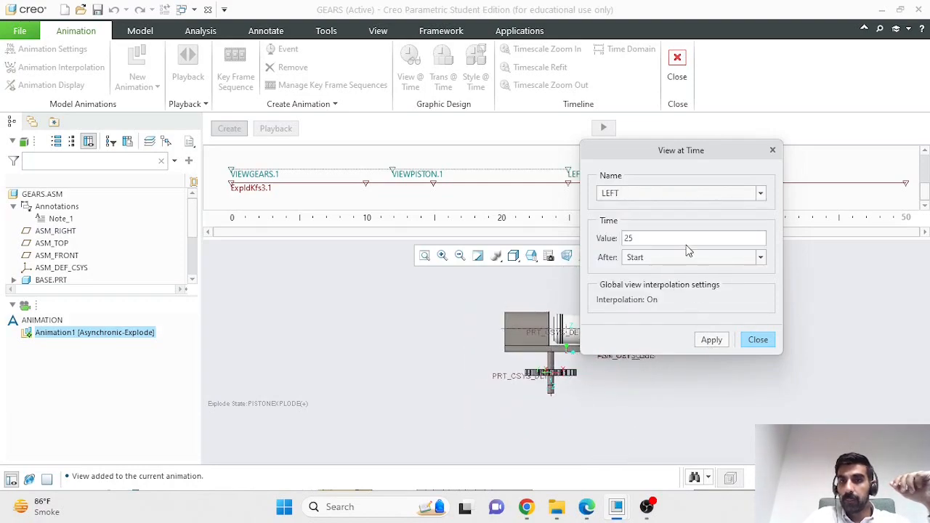
Step: Add a VIEWPISTON view event at 35 seconds and close the view settings
left_click_drag(685, 240, 622, 240)
type("35")
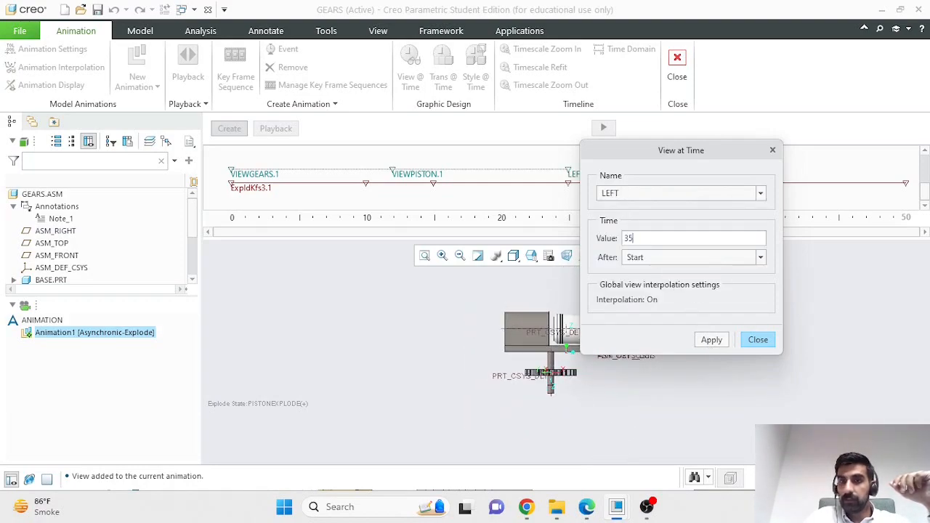
left_click(685, 195)
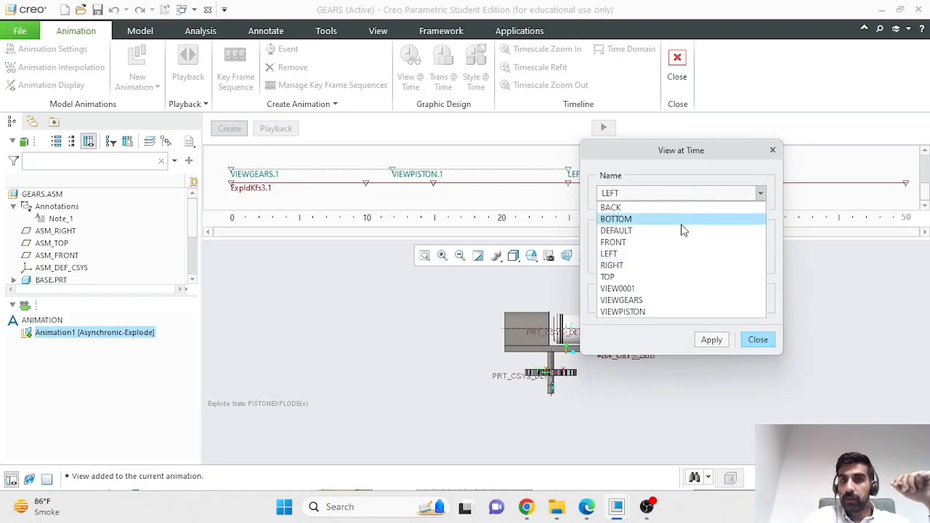
left_click(651, 310)
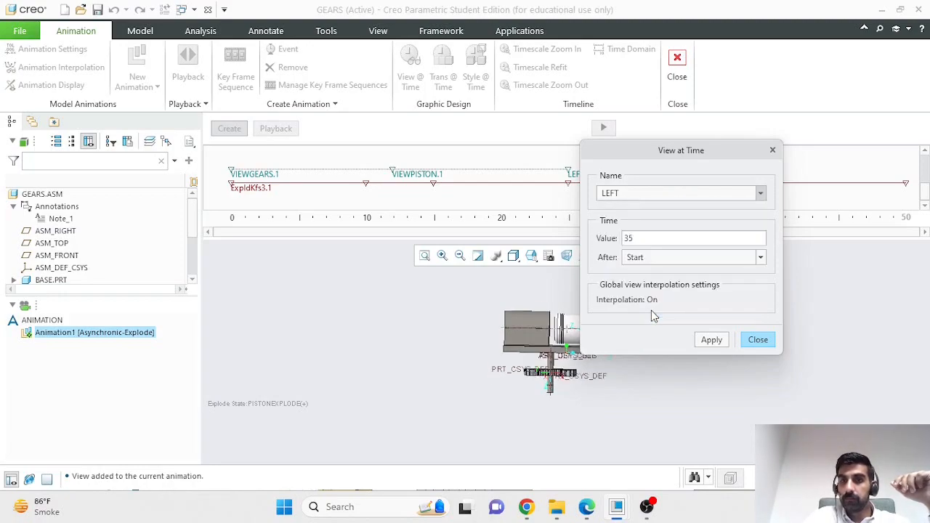
left_click(710, 341)
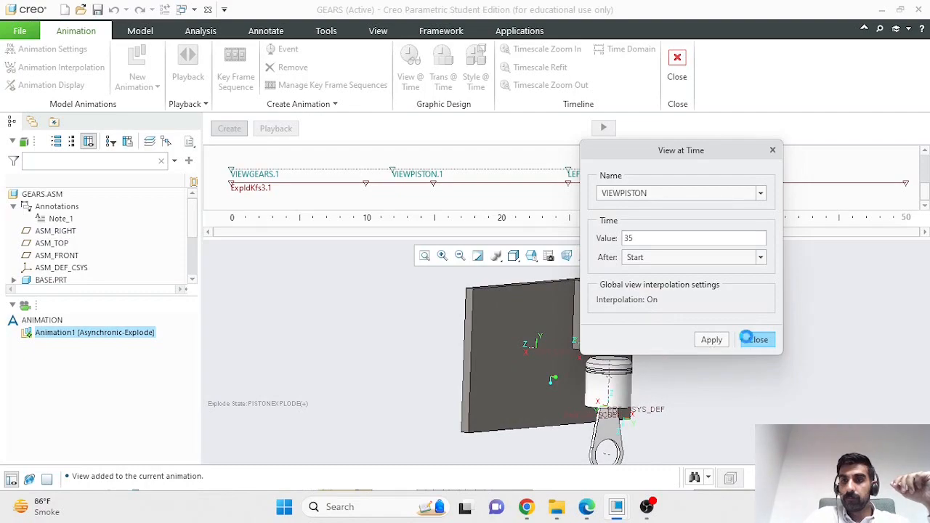
left_click(758, 339)
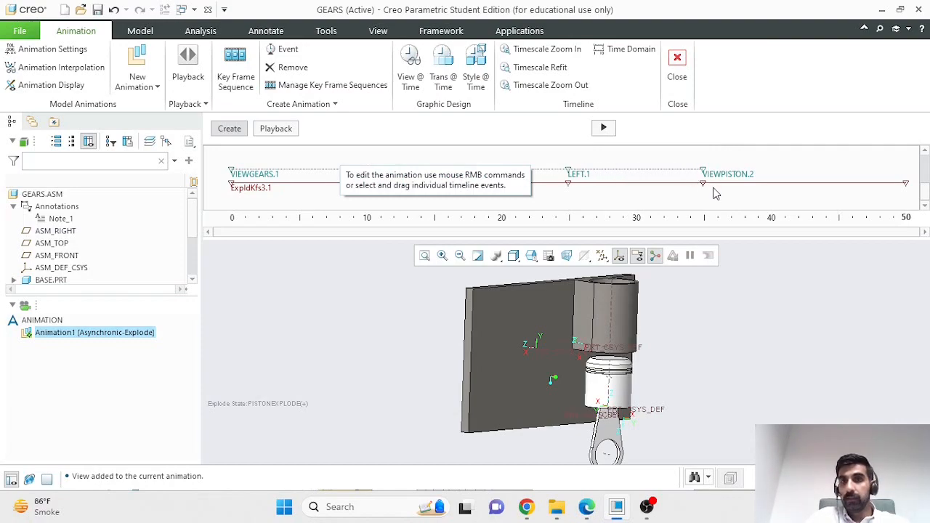
left_click(267, 189)
right_click(268, 190)
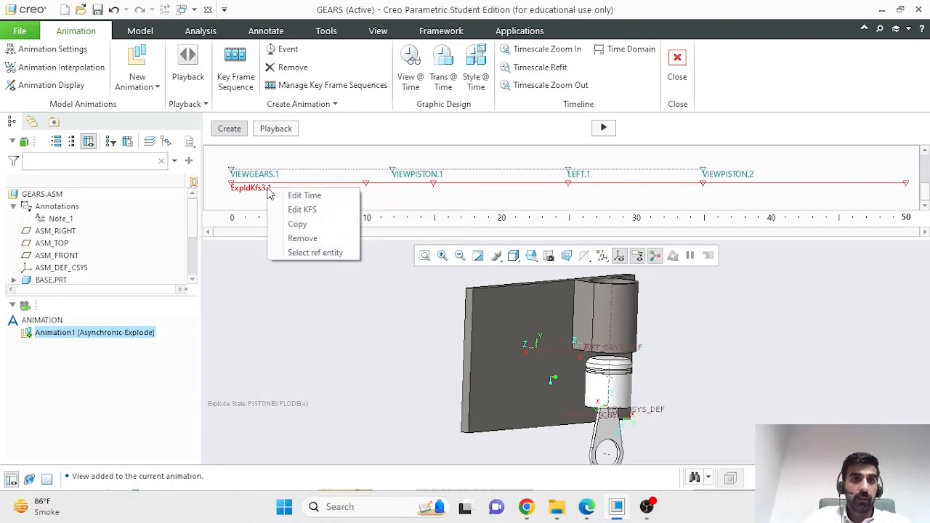
left_click(300, 210)
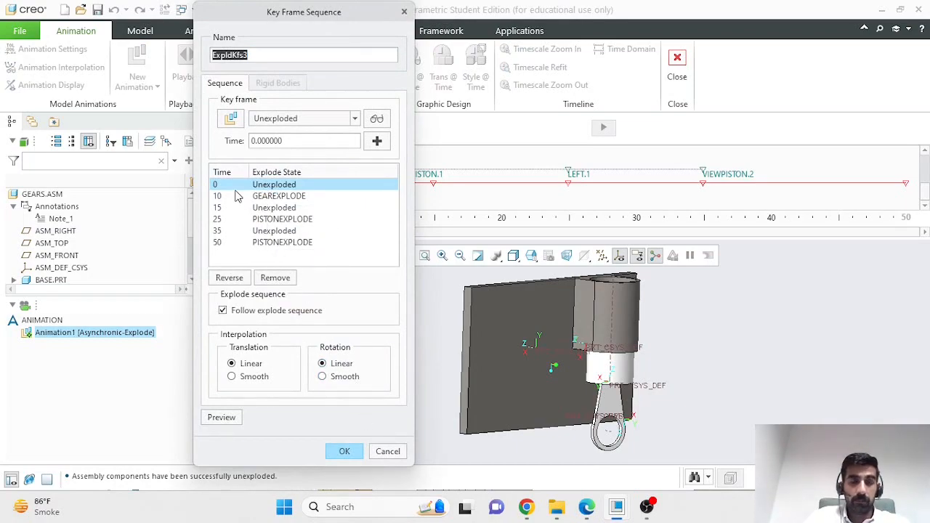
left_click(344, 451)
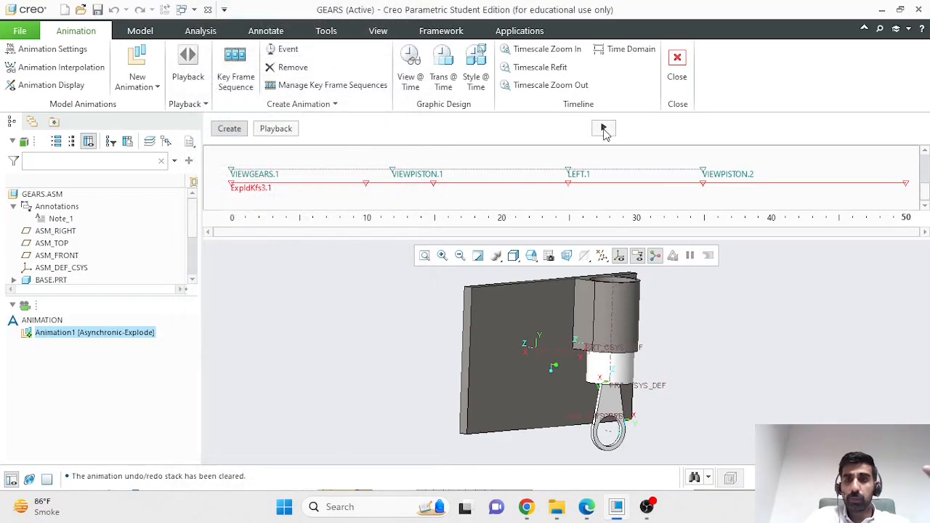
left_click(603, 130)
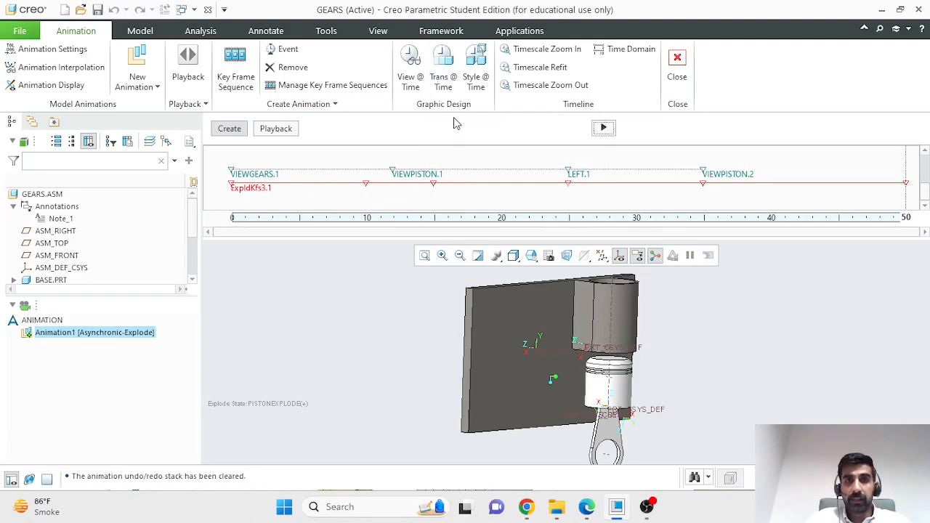
Step: Define a transparency event at 20 seconds setting BASE.PRT to about 51 transparency
left_click(445, 74)
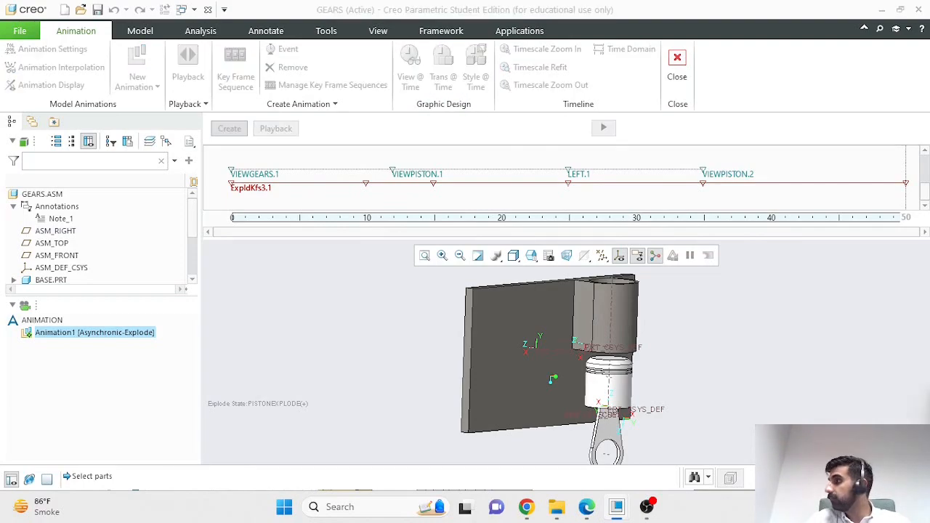
left_click_drag(785, 183, 179, 140)
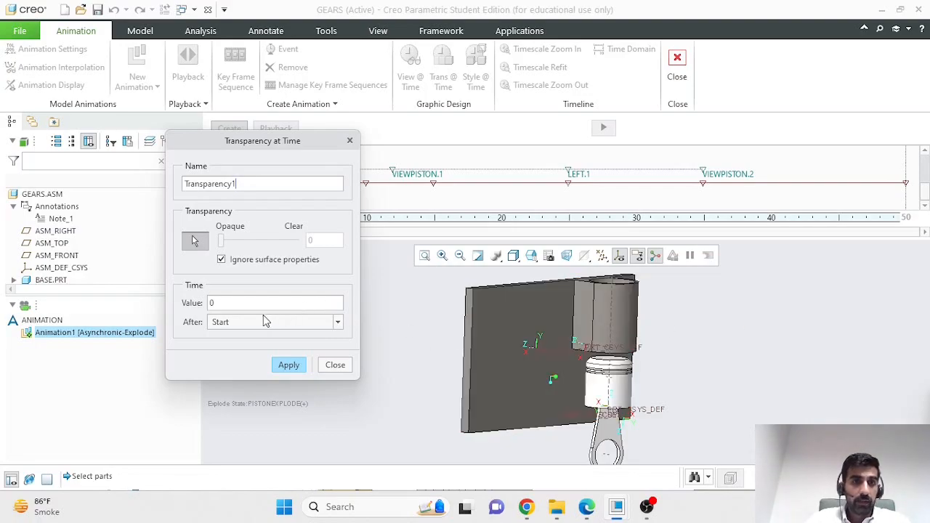
double_click(220, 302)
type("20")
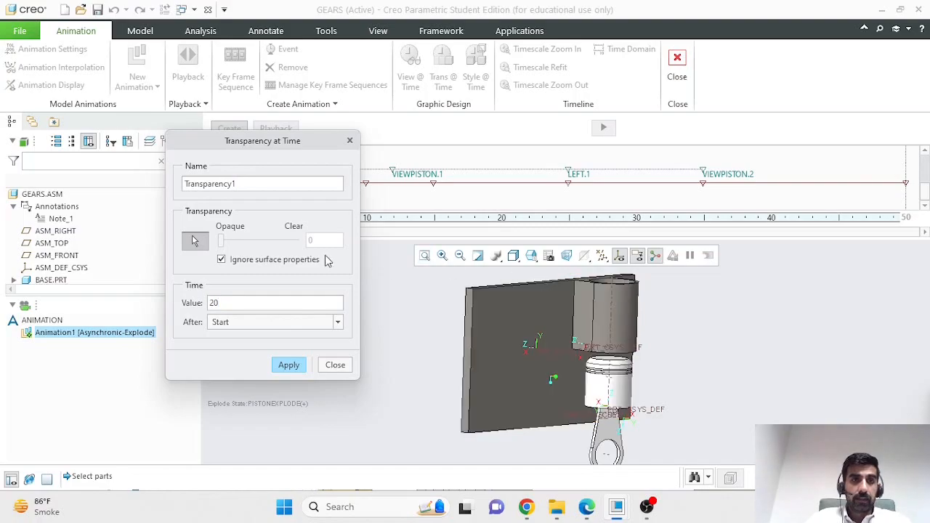
left_click(485, 314)
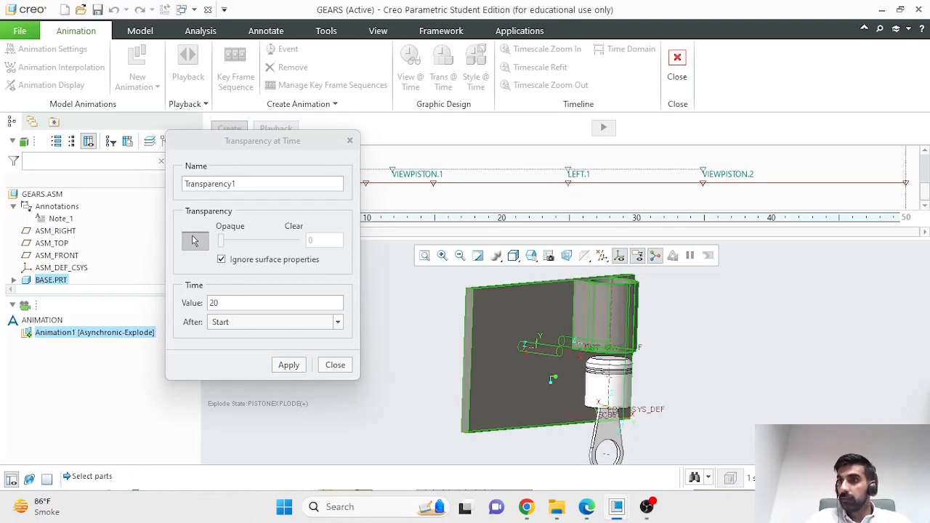
left_click(194, 240)
left_click_drag(221, 241, 259, 245)
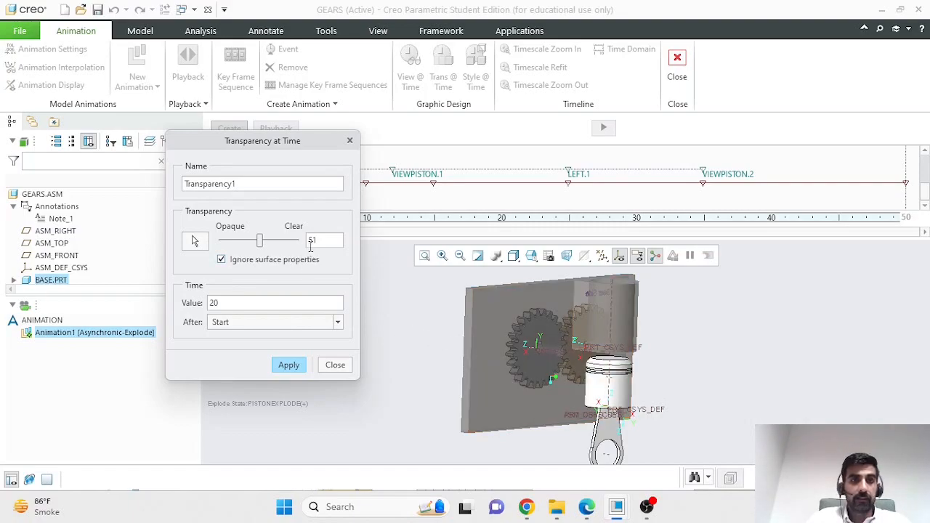
Step: Apply Transparency1 at 20 s, then add Transparency2 at 40 s with BASE.PRT at 10
left_click(294, 369)
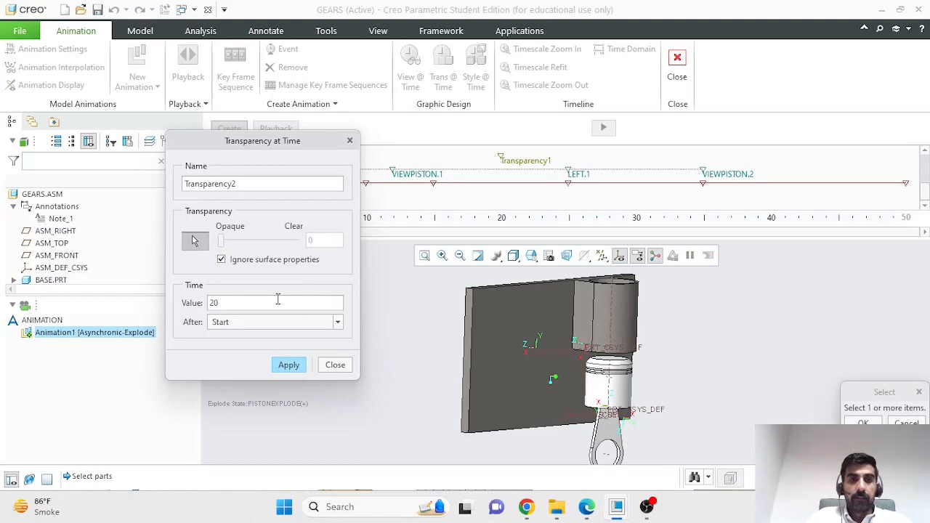
double_click(212, 302)
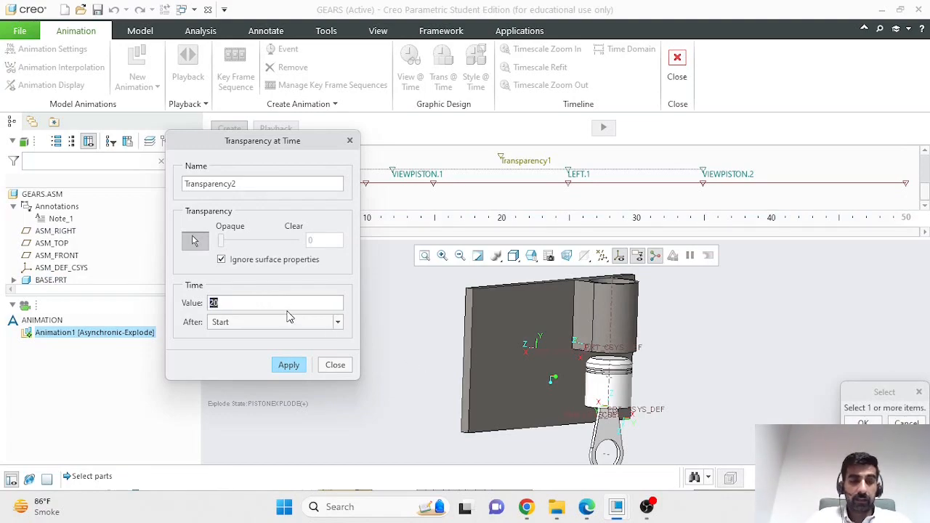
type("40")
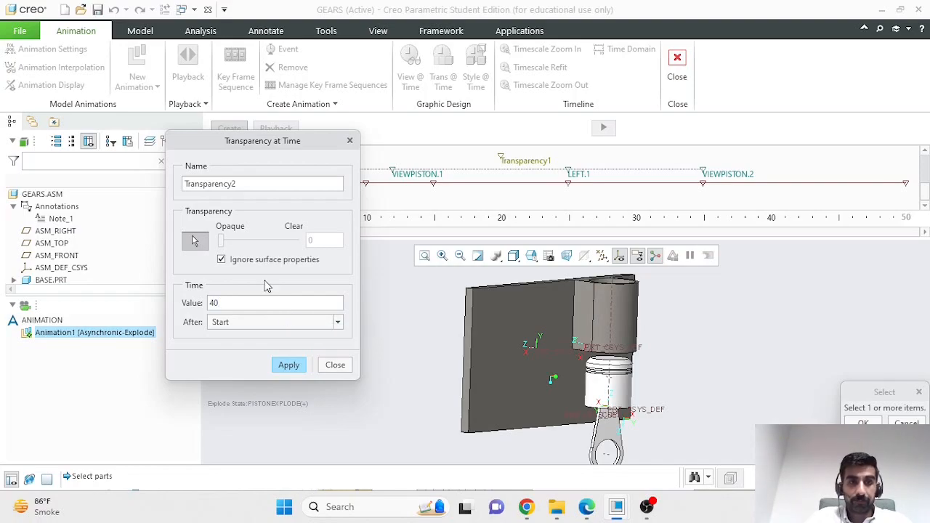
left_click(511, 314)
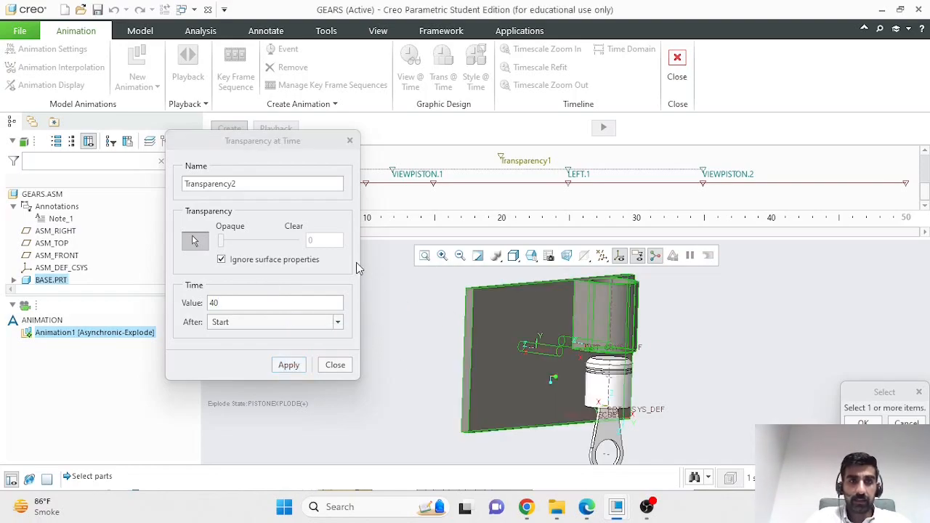
middle_click(194, 241)
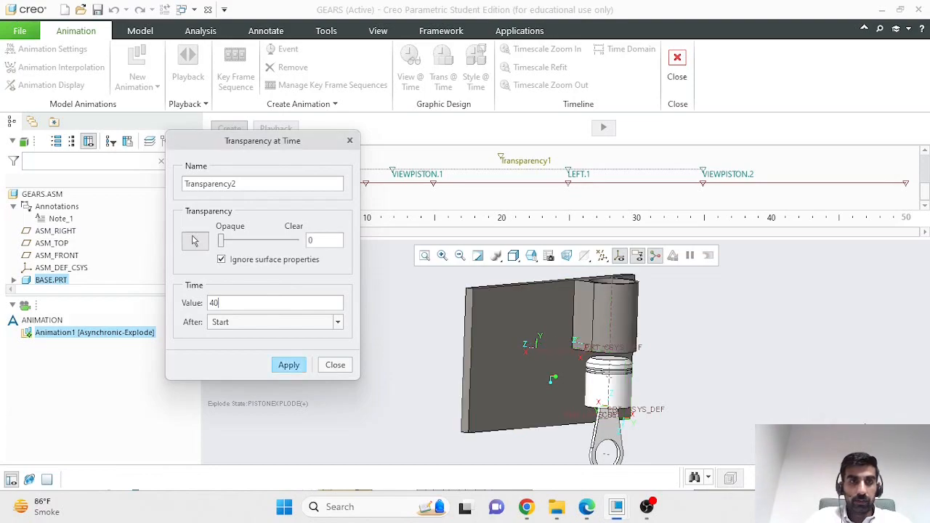
left_click_drag(223, 242, 228, 244)
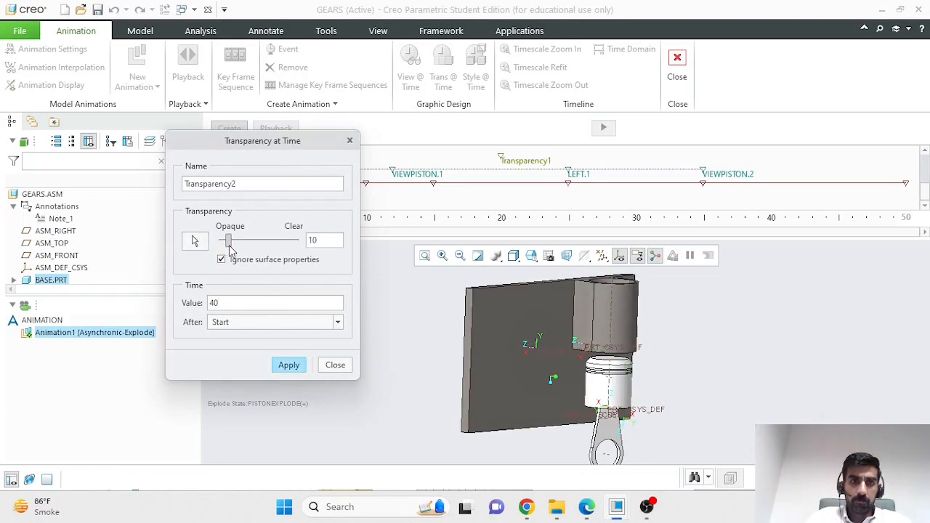
left_click(287, 365)
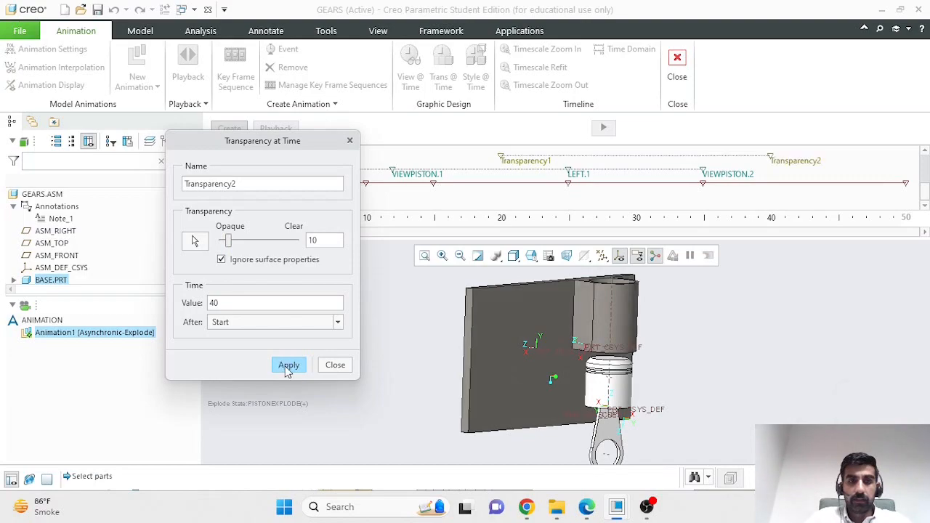
left_click(342, 365)
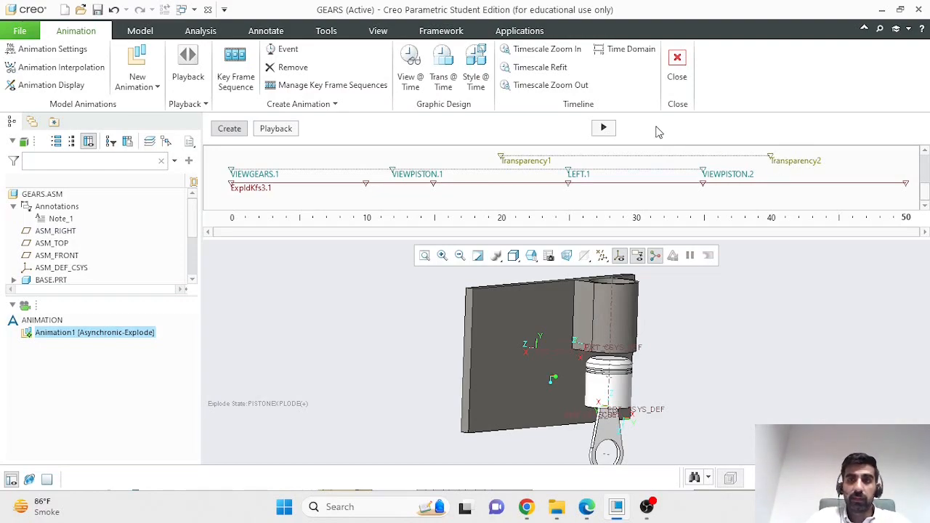
Step: Play Animation1, removing the temporary explode state and overwriting the previous result
left_click(604, 129)
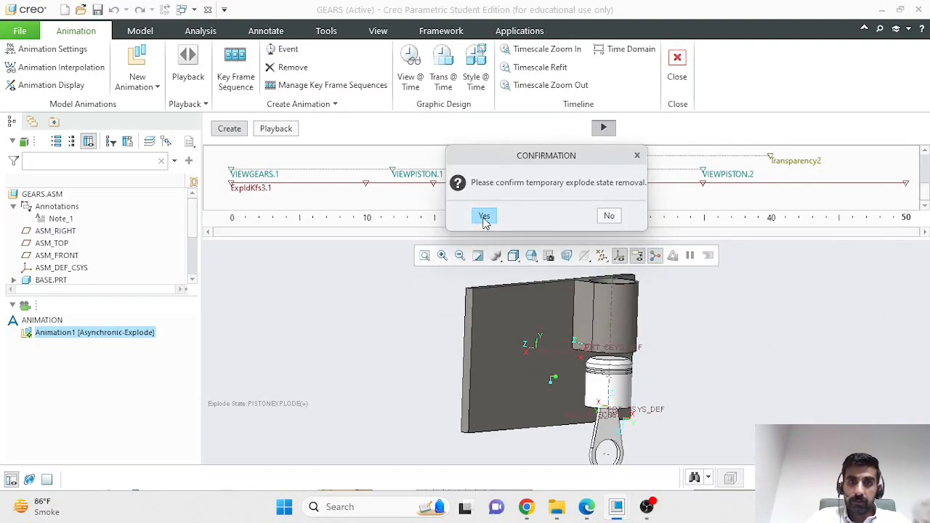
left_click(484, 217)
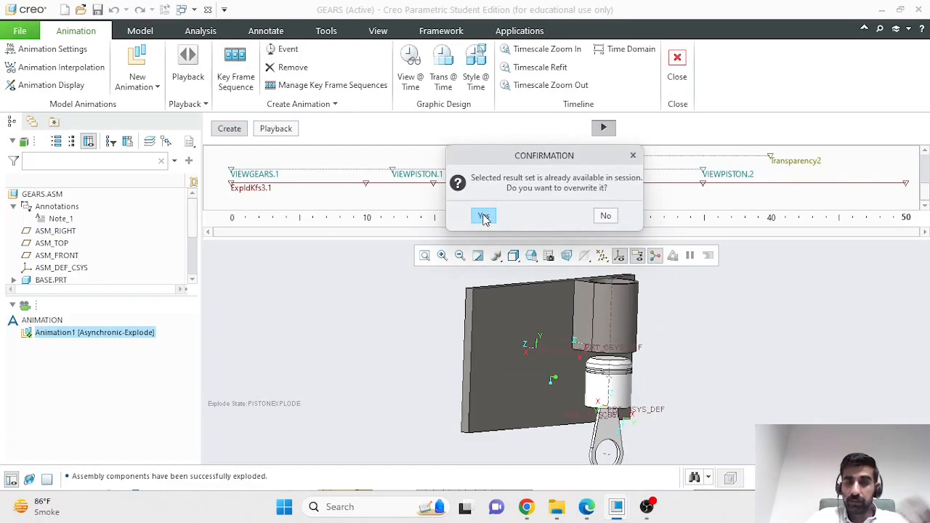
left_click(484, 217)
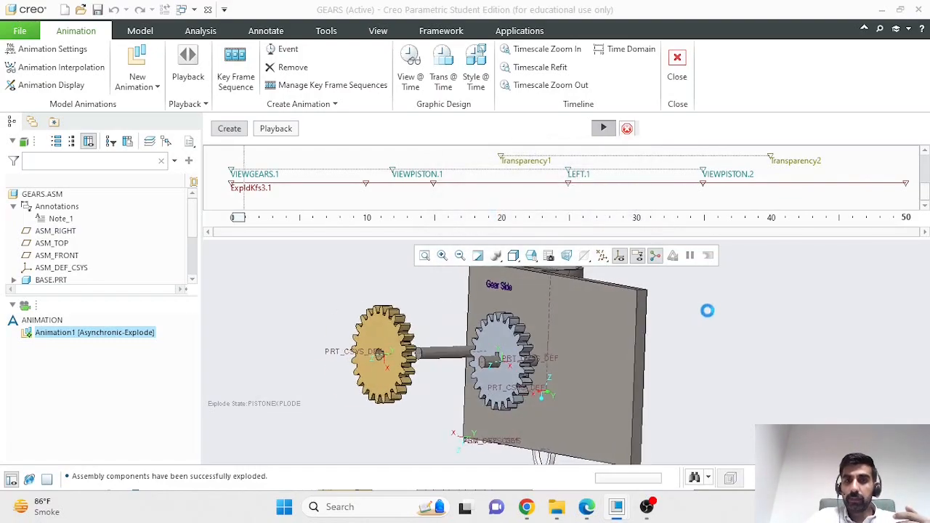
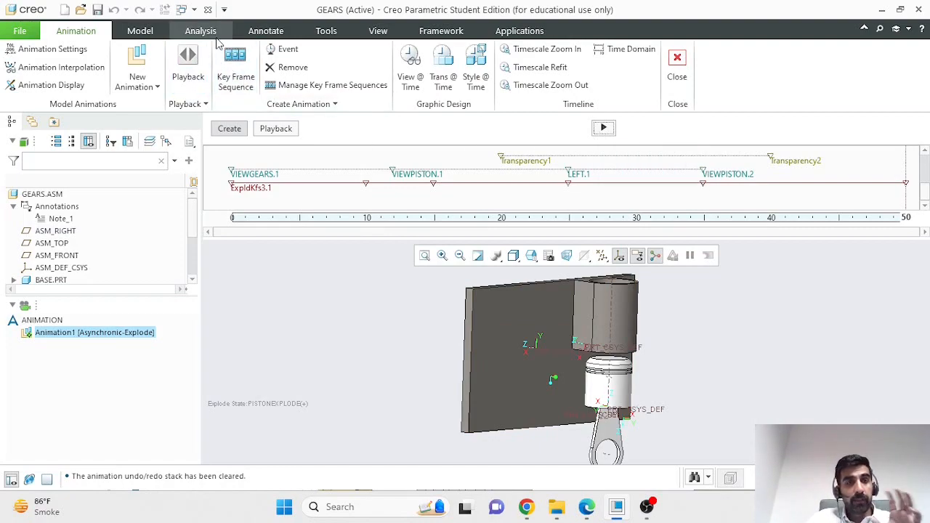
Step: Load Animation1 into the Playbacks player, ready to play from the start
left_click(188, 77)
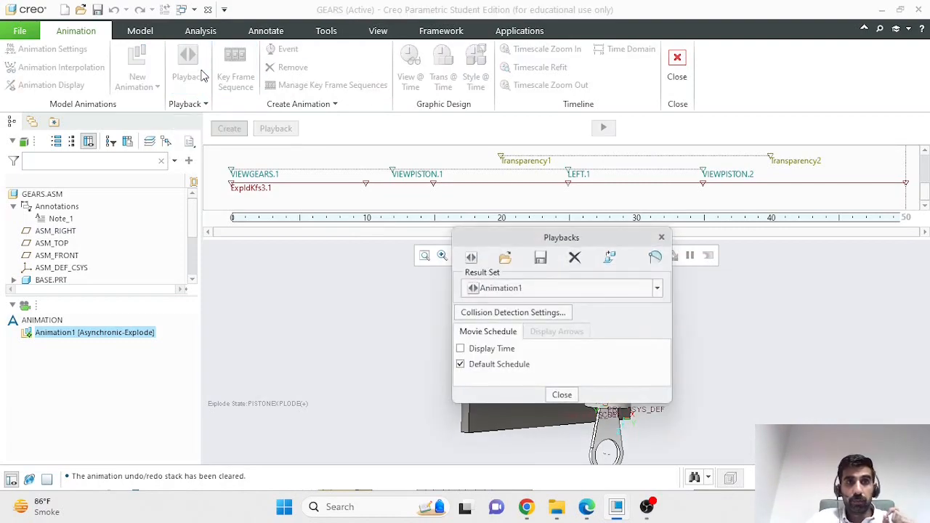
left_click(472, 259)
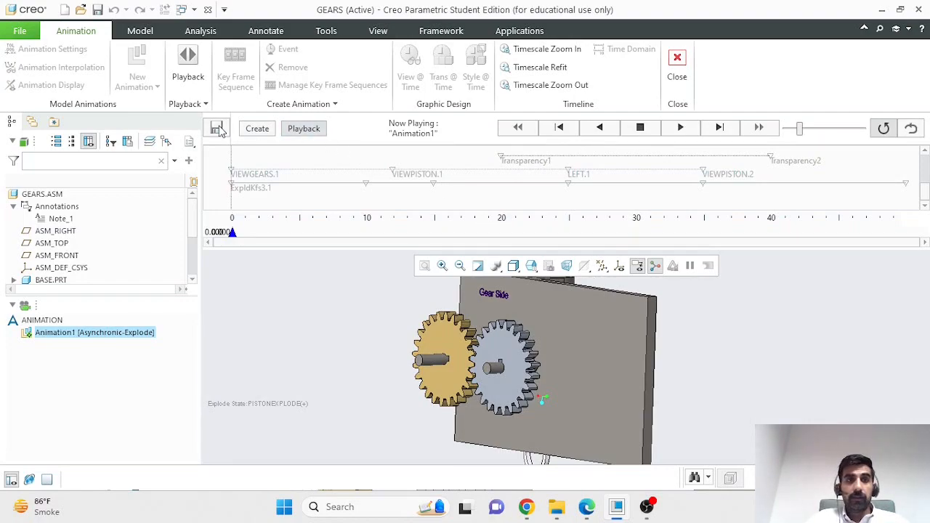
Step: Replay Animation1 at a faster speed, stop it near 22 seconds, and bring up capture settings
left_click(683, 127)
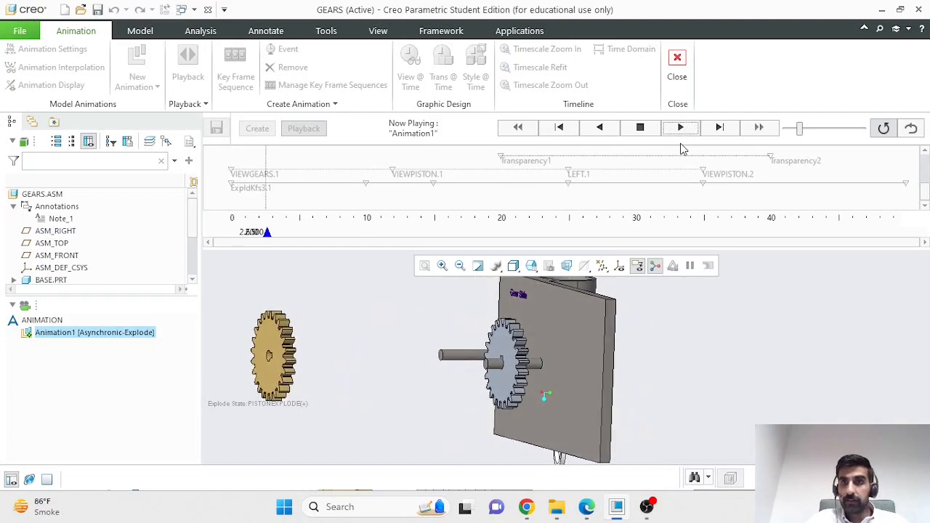
mouse_move(812, 138)
left_mouse_down()
mouse_move(849, 132)
mouse_move(853, 142)
left_mouse_up()
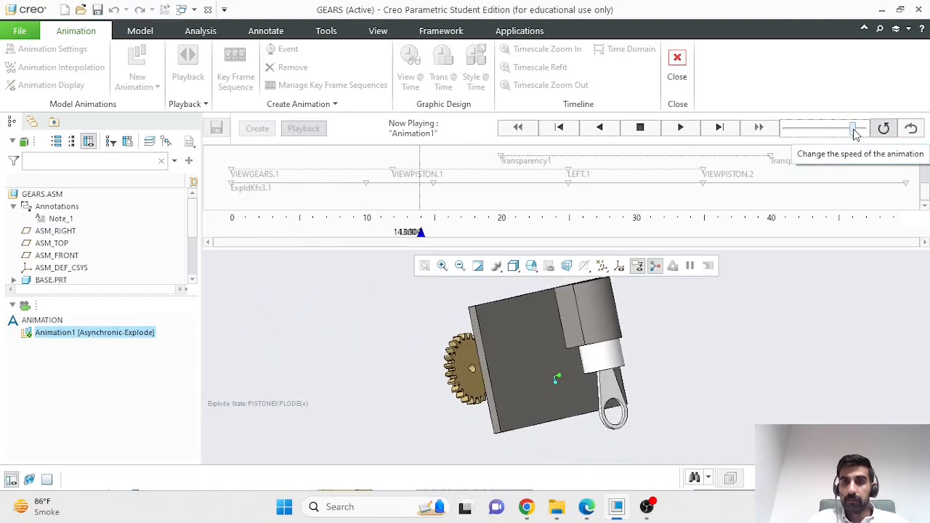
left_click(643, 132)
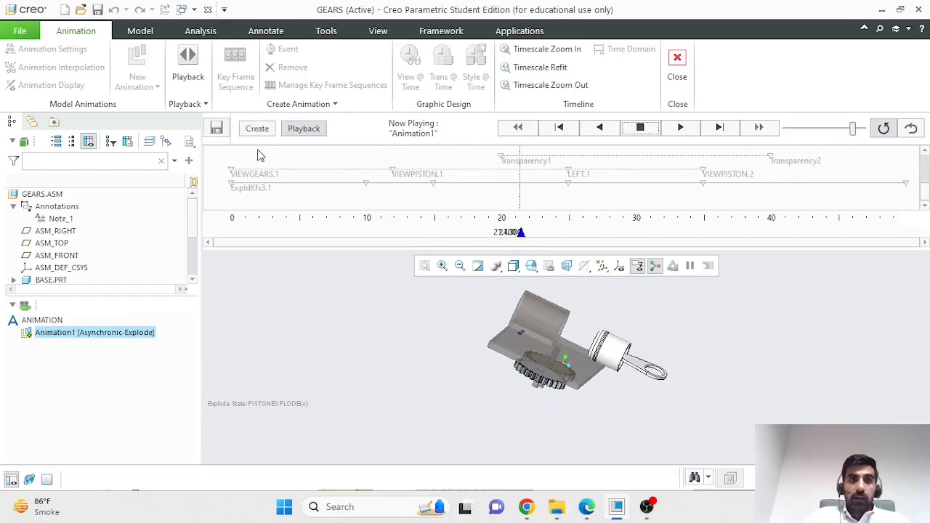
left_click(222, 131)
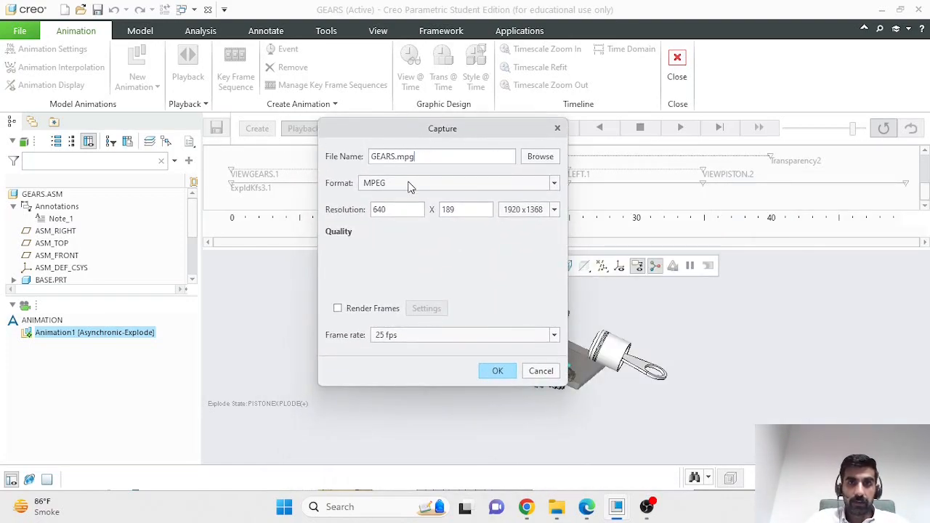
Step: Set the GEARS.avi capture to AVI format, 1920 x 1368 resolution, and 50 fps
left_click(409, 184)
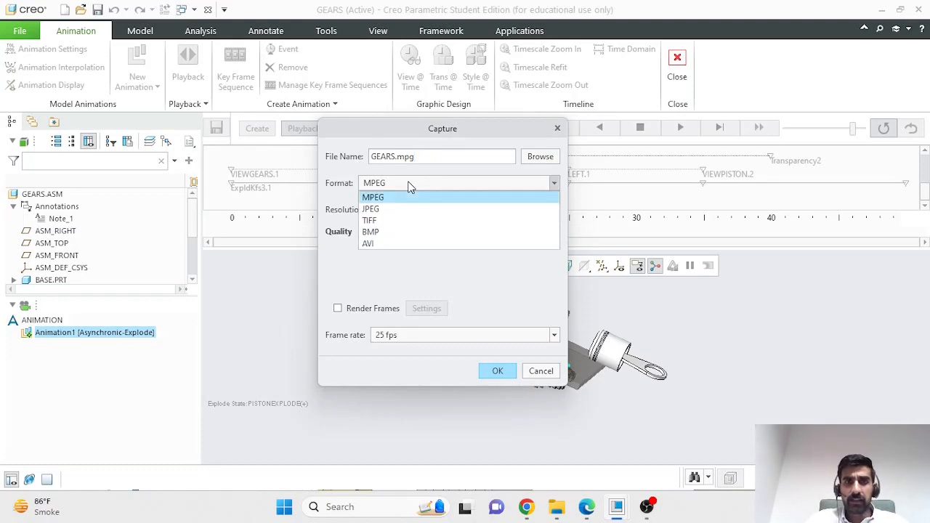
left_click(391, 244)
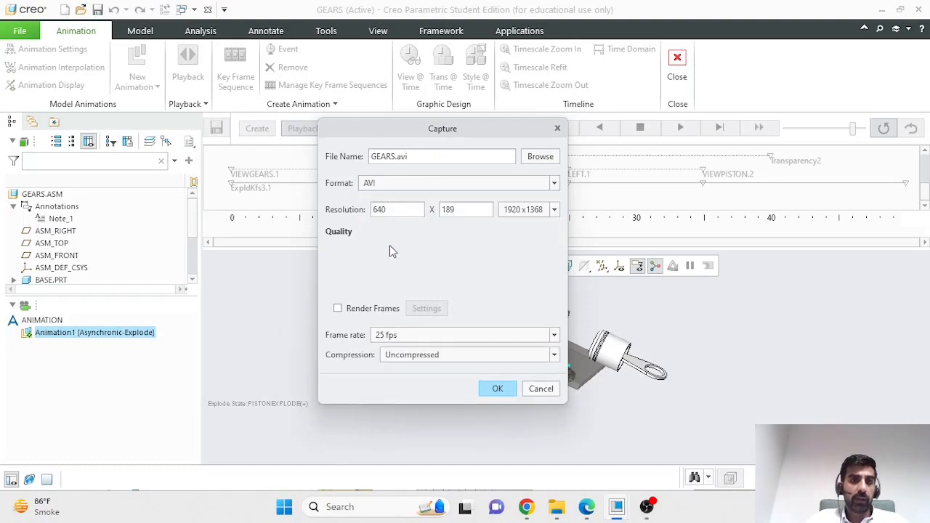
left_click(516, 212)
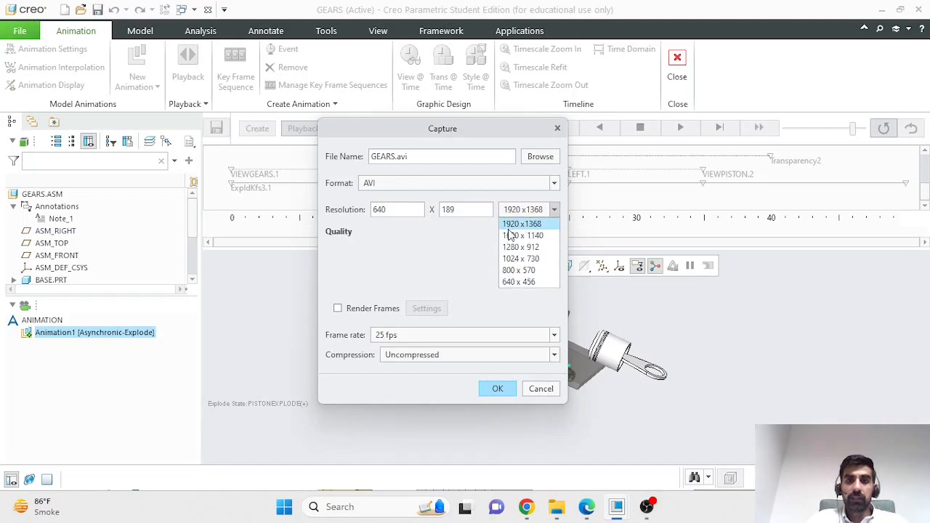
left_click(520, 224)
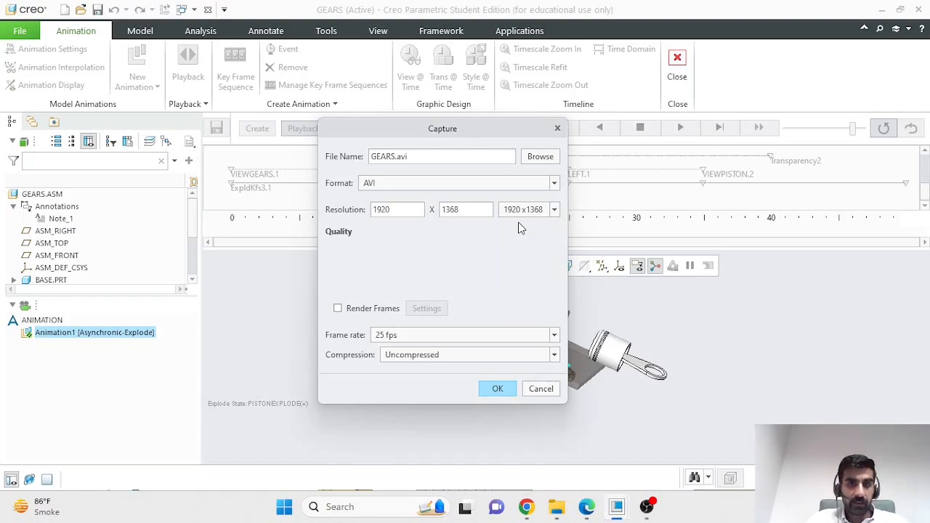
left_click(457, 334)
left_click(466, 371)
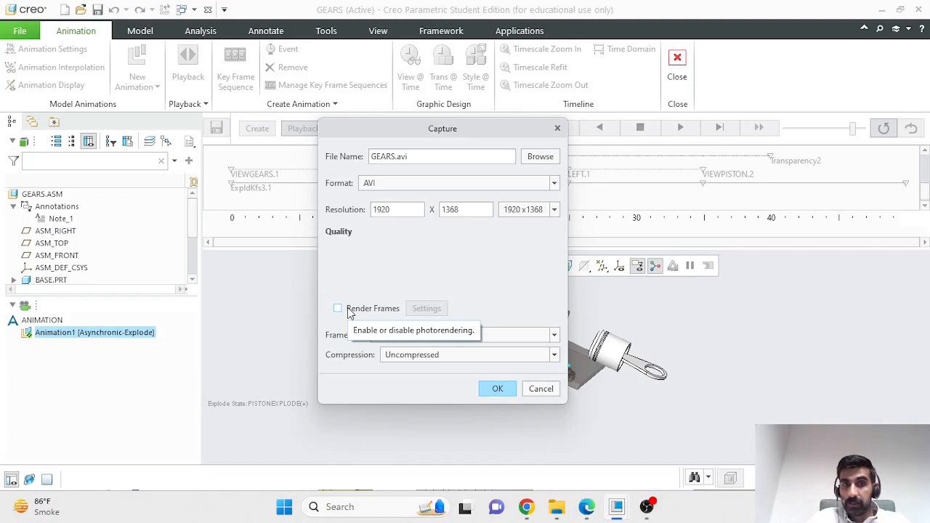
Step: Record all 500 frames of Animation1 into GEARS.avi
left_click(492, 389)
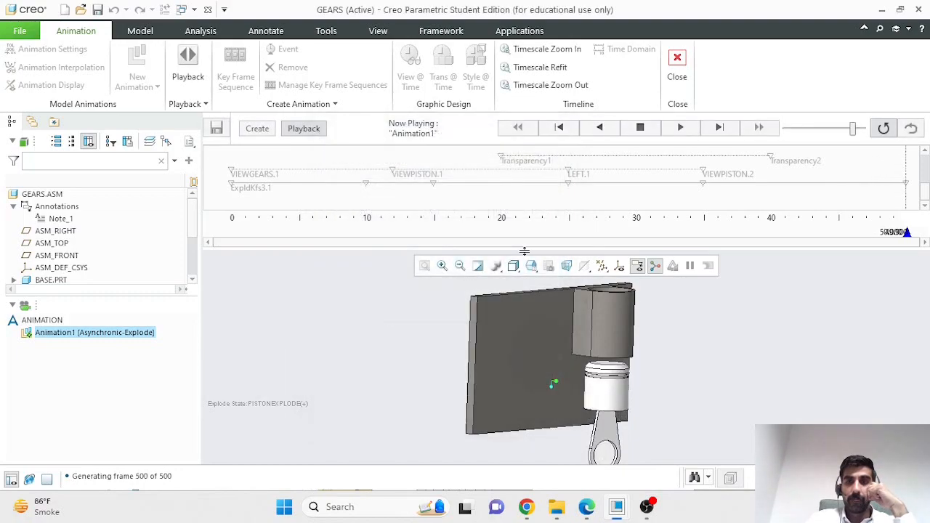
Step: Sort the Assy folder newest-first by date modified and open GEARS.avi in Media Player
left_click(558, 512)
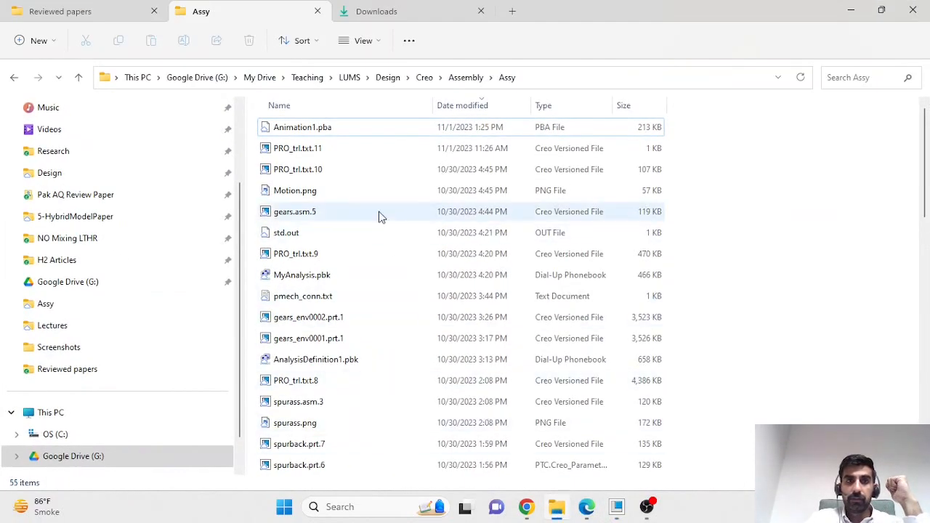
left_click(492, 109)
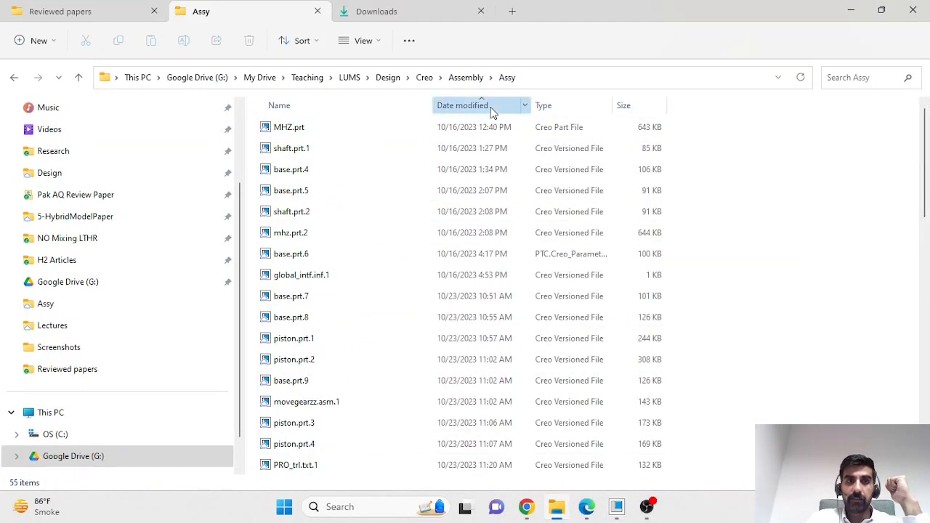
left_click(491, 109)
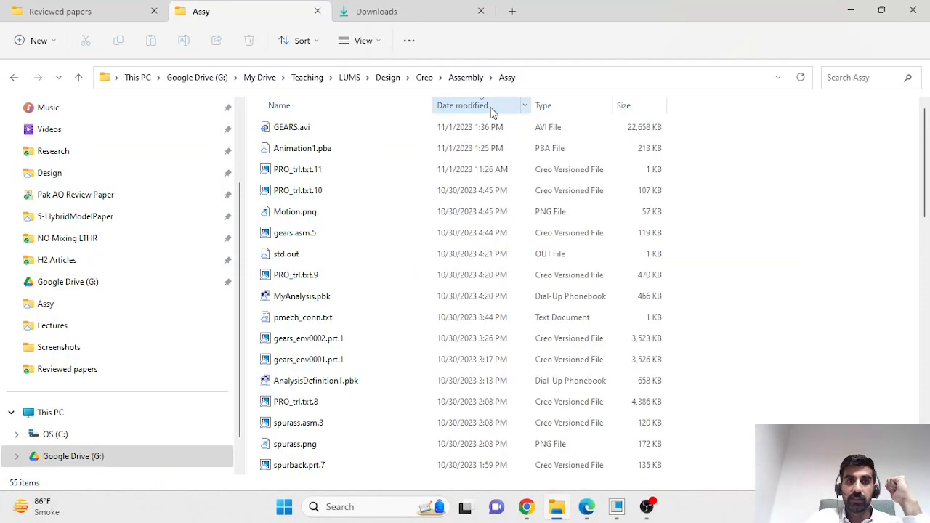
left_click(319, 130)
double_click(319, 130)
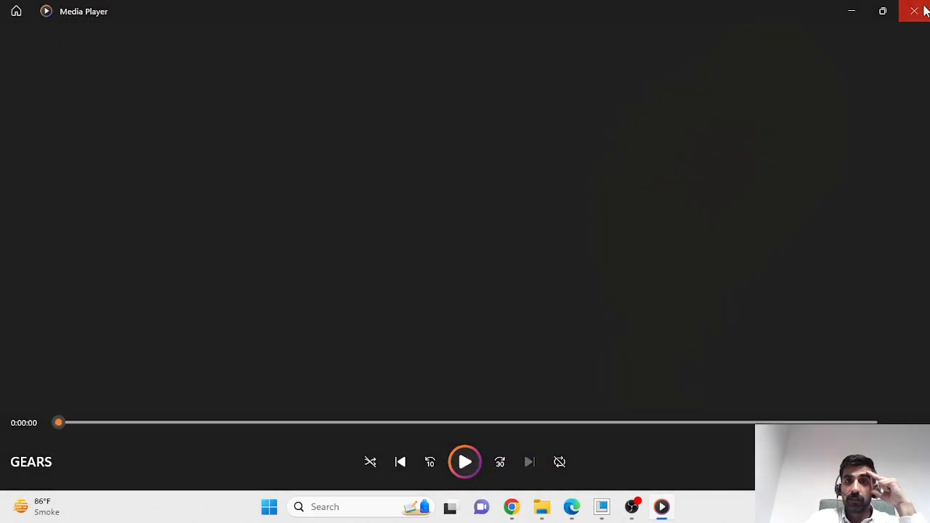
Step: Close Media Player after the video finishes and switch back to Creo's Animation1 workspace
left_click(925, 10)
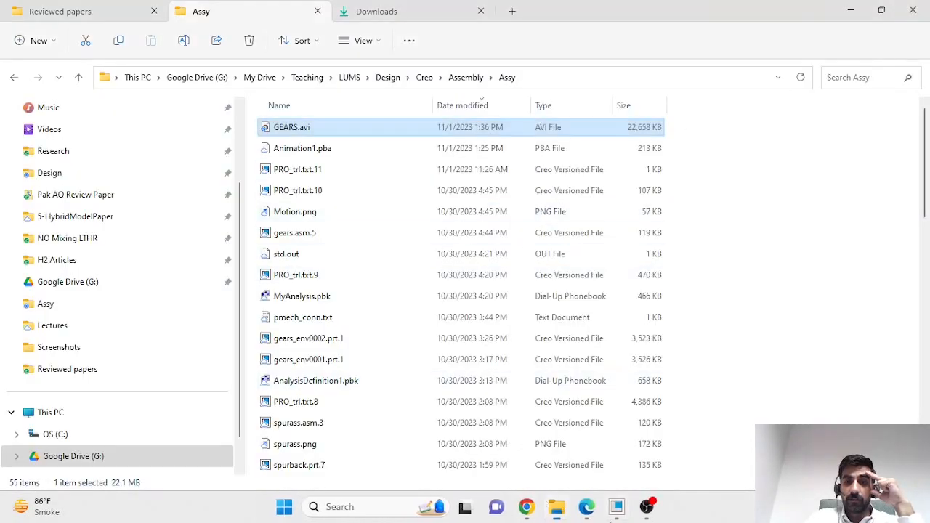
left_click(619, 508)
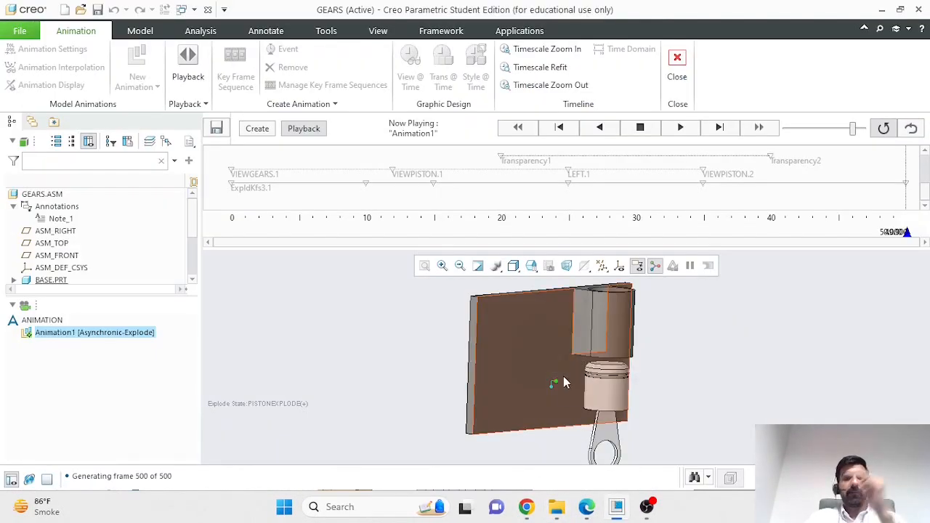